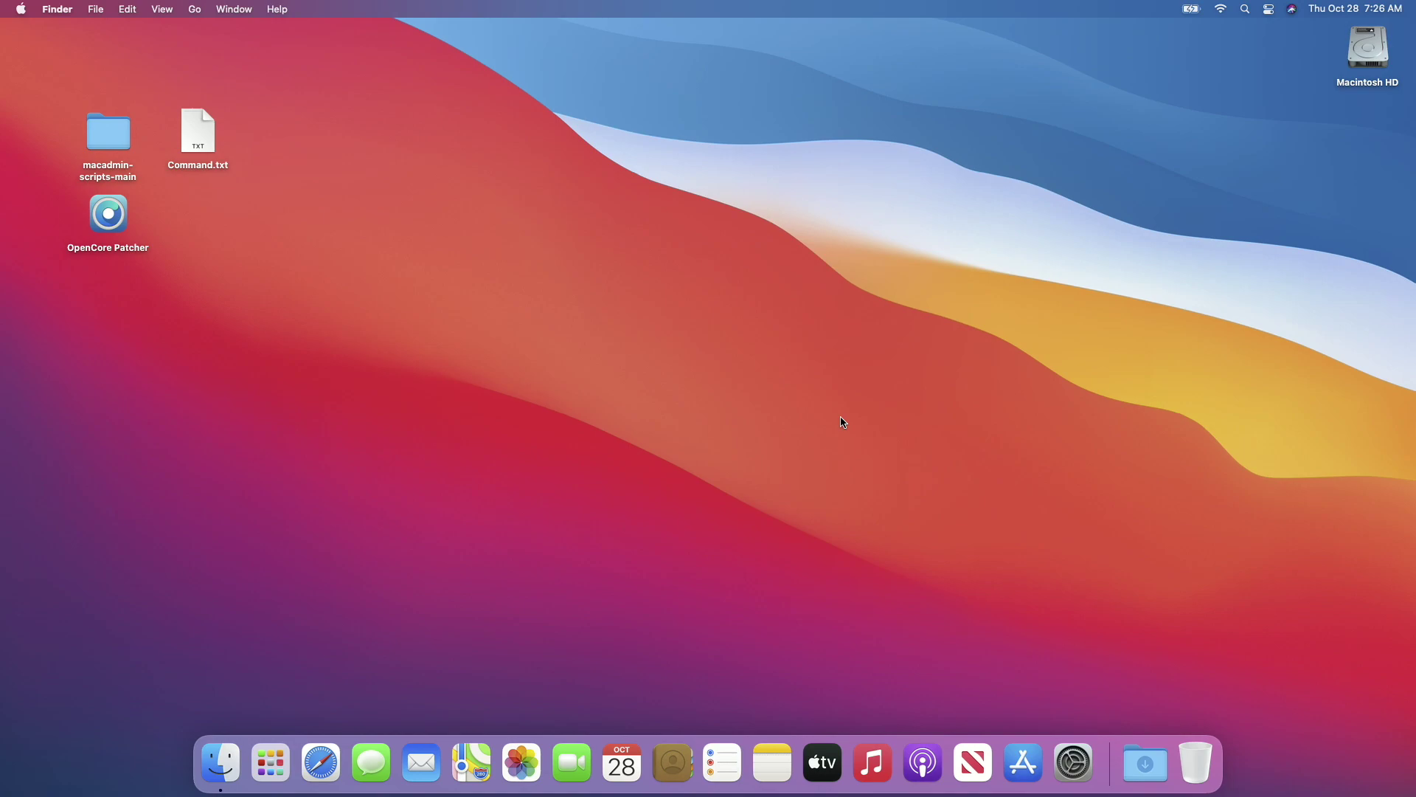
- Select the macadmin-scripts-main folder, Command.txt and OpenCore Patcher on the desktop in turn, then deselect
left_click(113, 134)
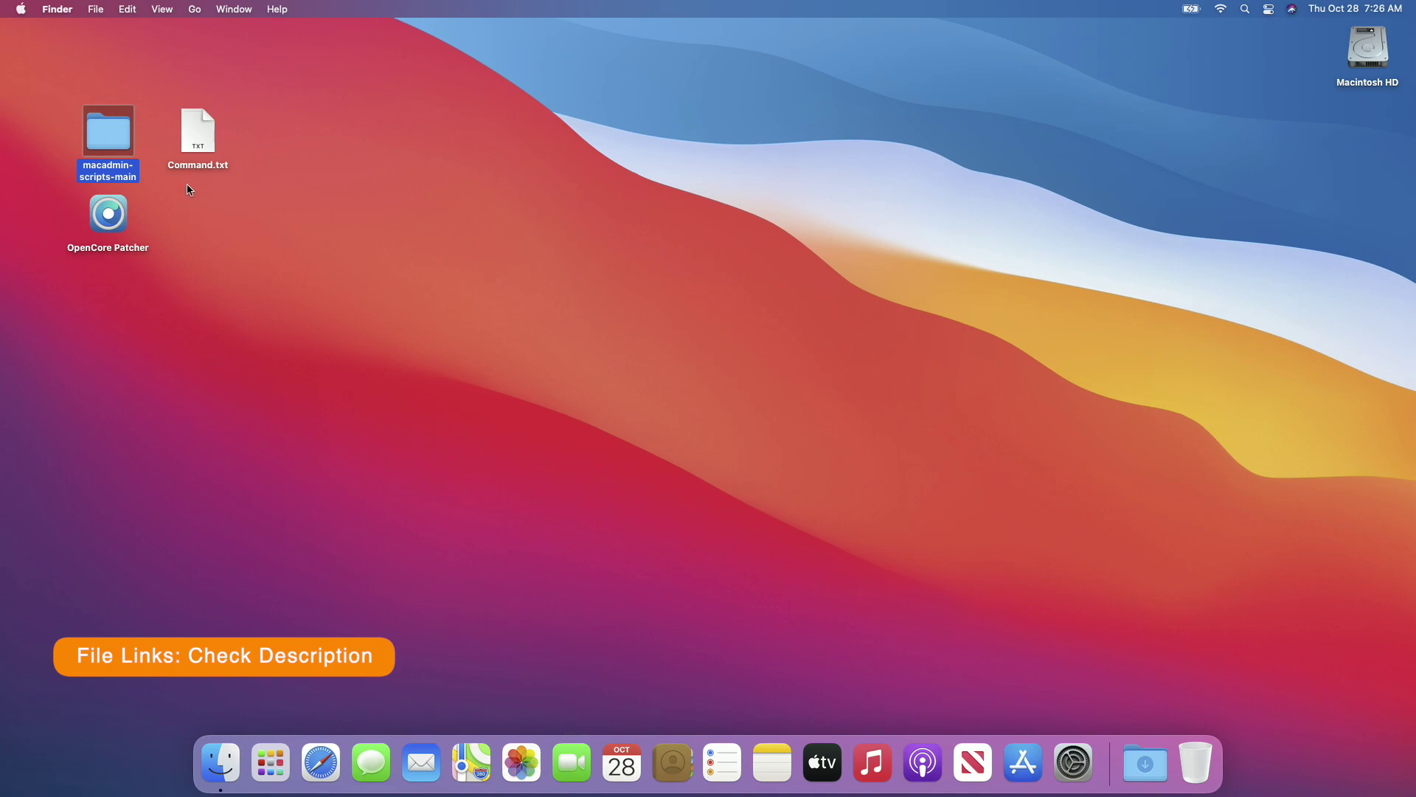
left_click(194, 142)
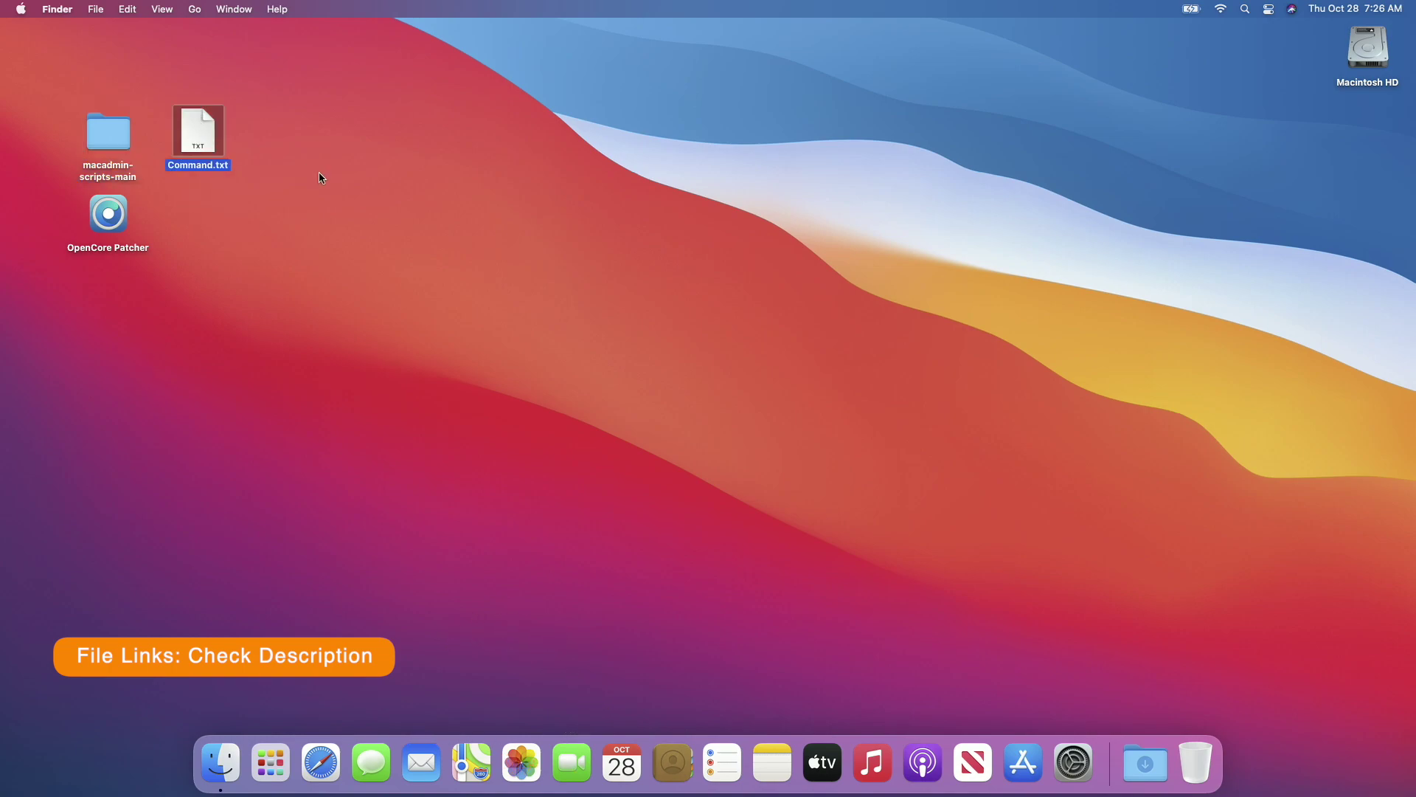
left_click(111, 221)
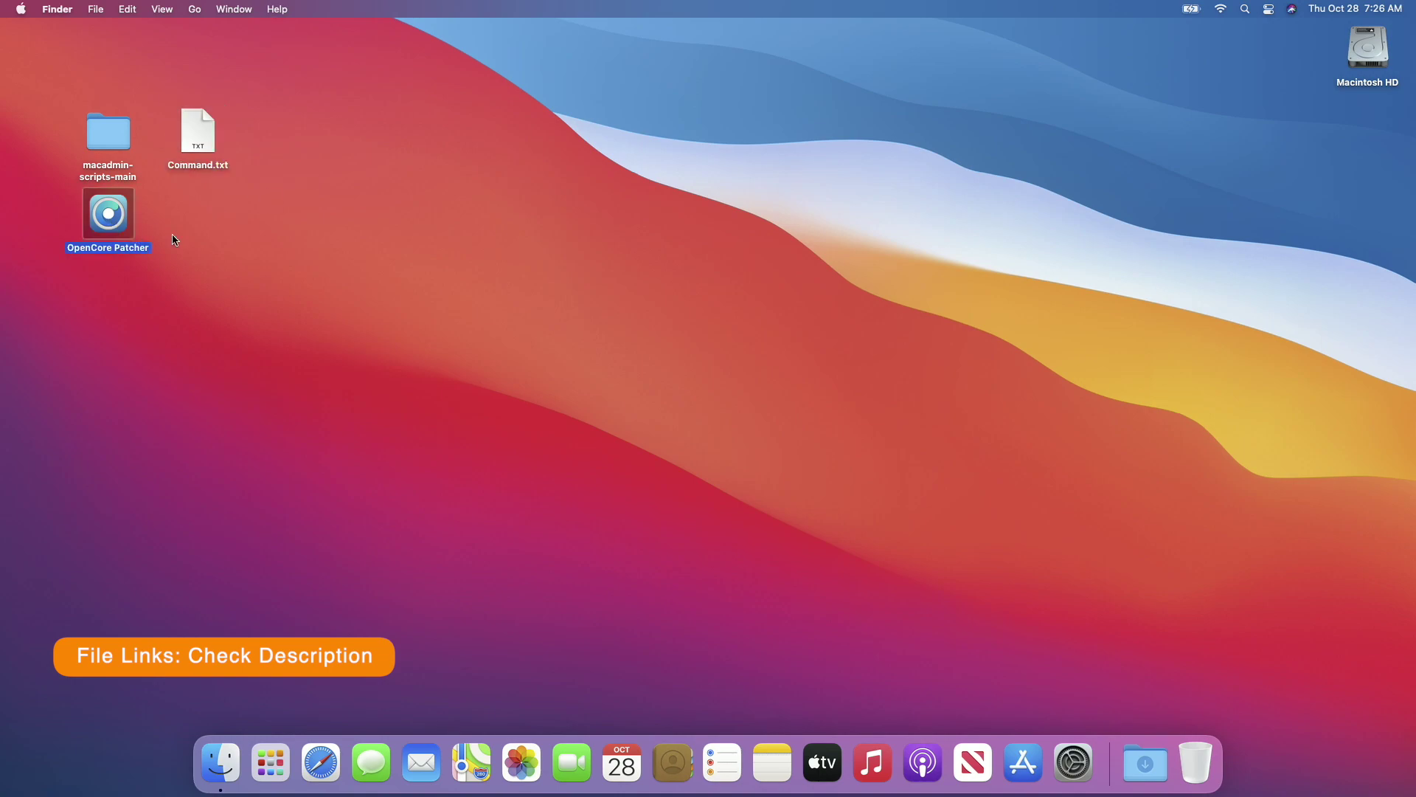
left_click(253, 250)
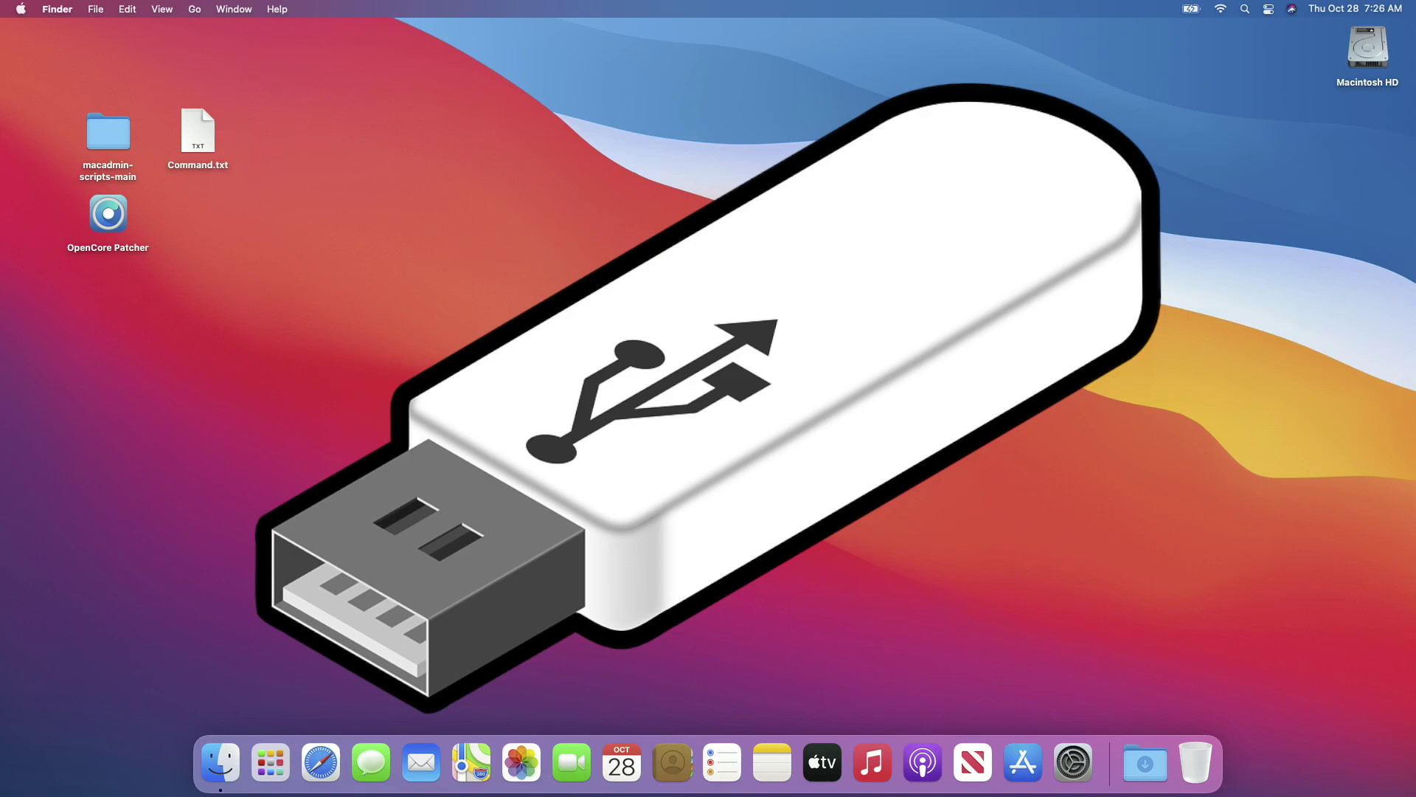
- Check About This Mac to confirm the model is a MacBook Air (13-inch, Mid 2013)
left_click(20, 9)
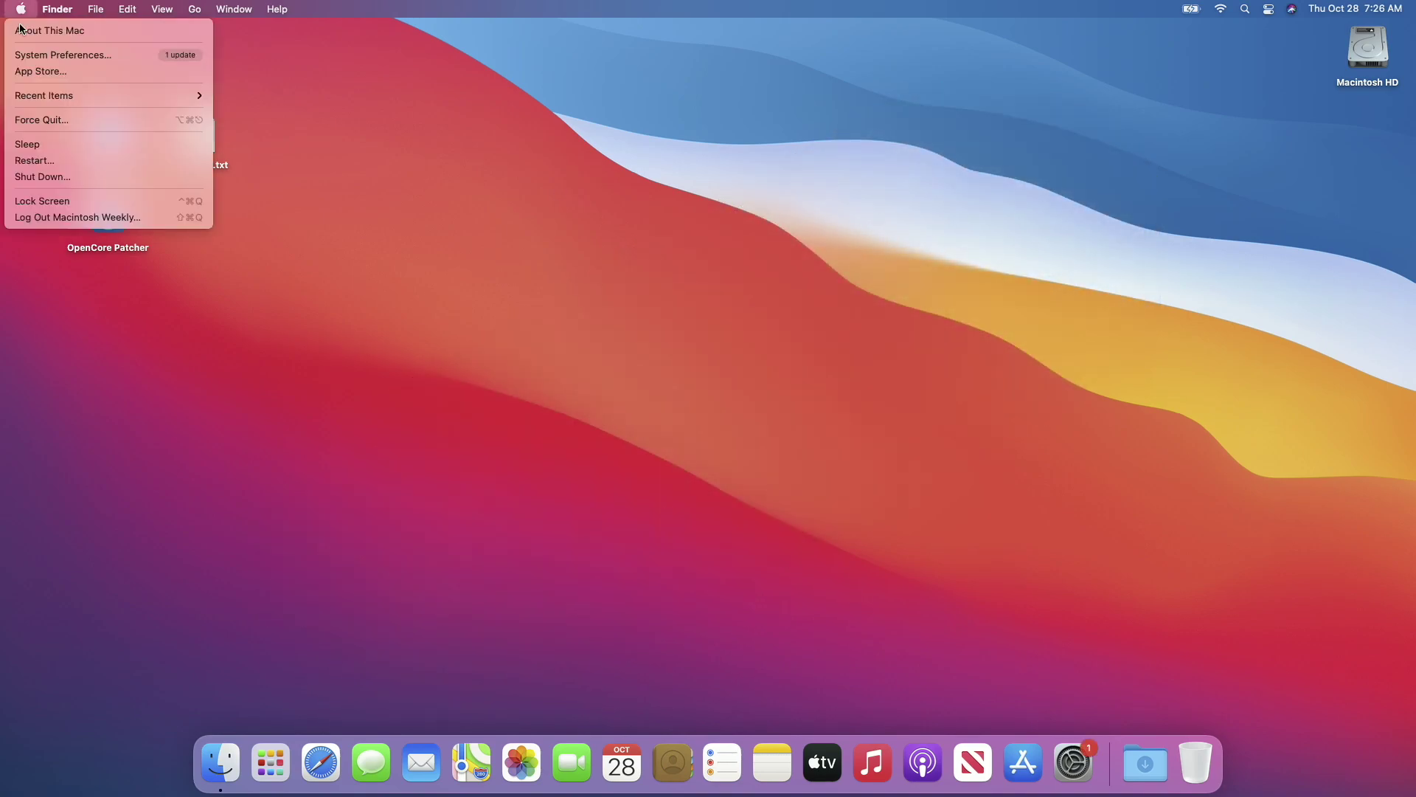
left_click(47, 26)
triple_click(762, 254)
left_click(697, 255)
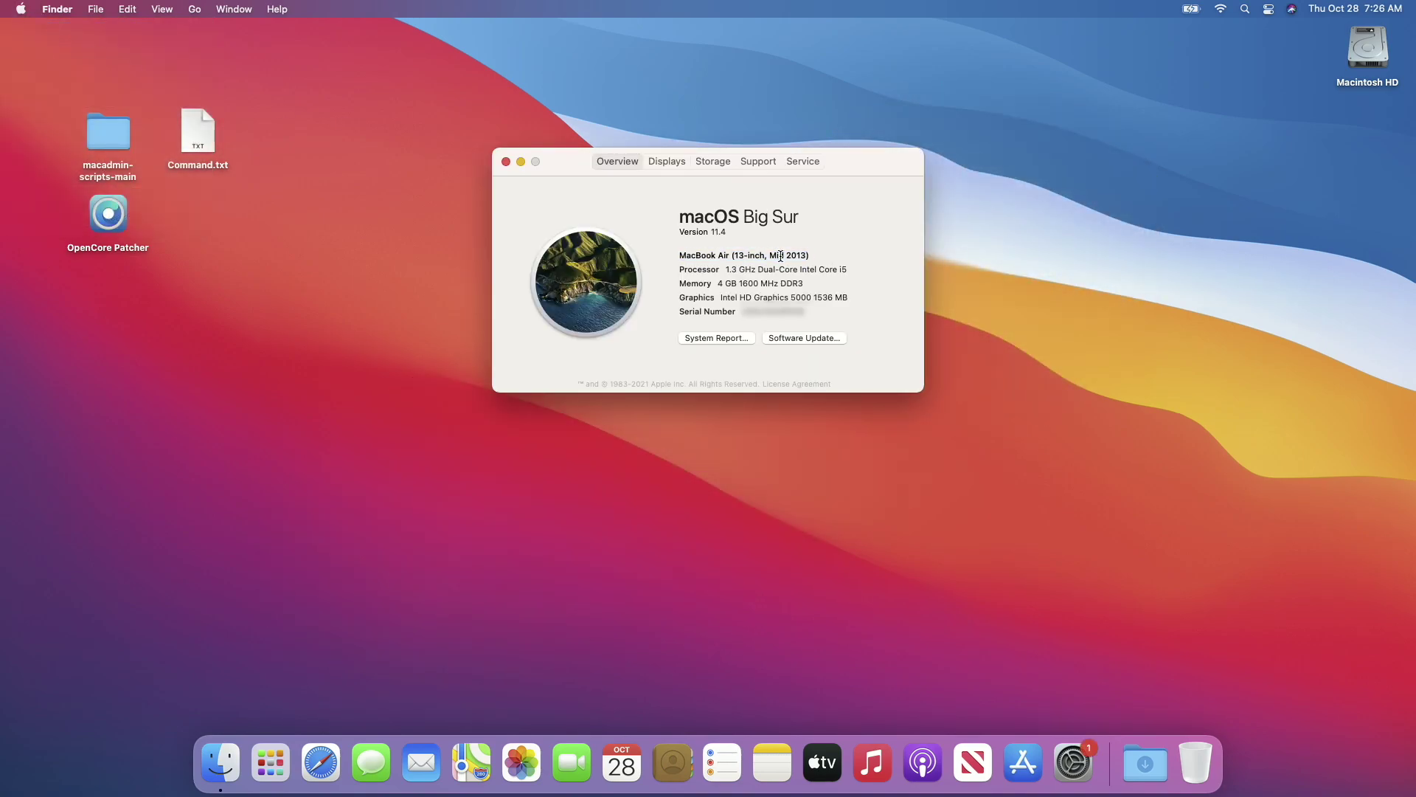
left_click(506, 161)
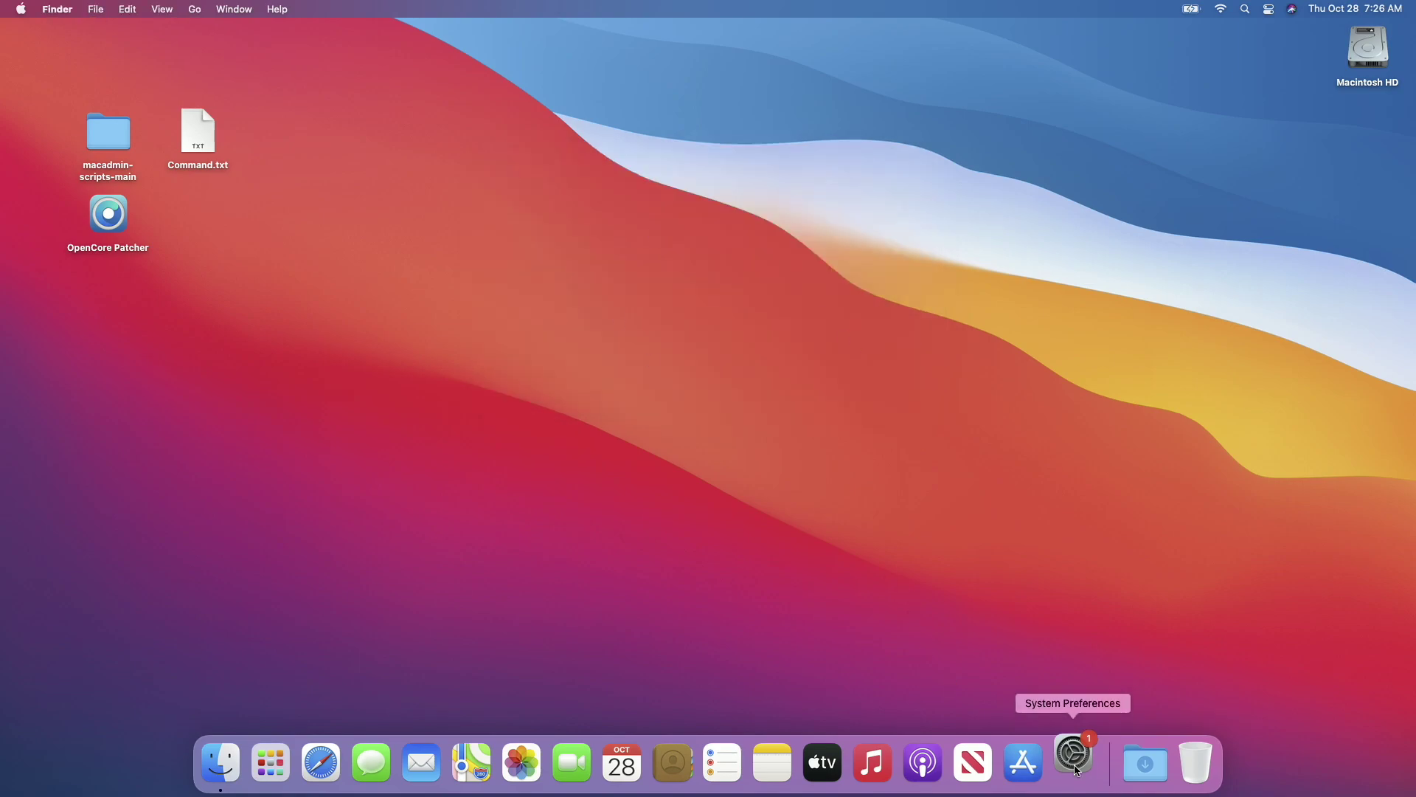
- Review Software Update details showing only macOS Big Sur 11.6.1, then quit System Preferences
left_click(1073, 762)
left_click(499, 359)
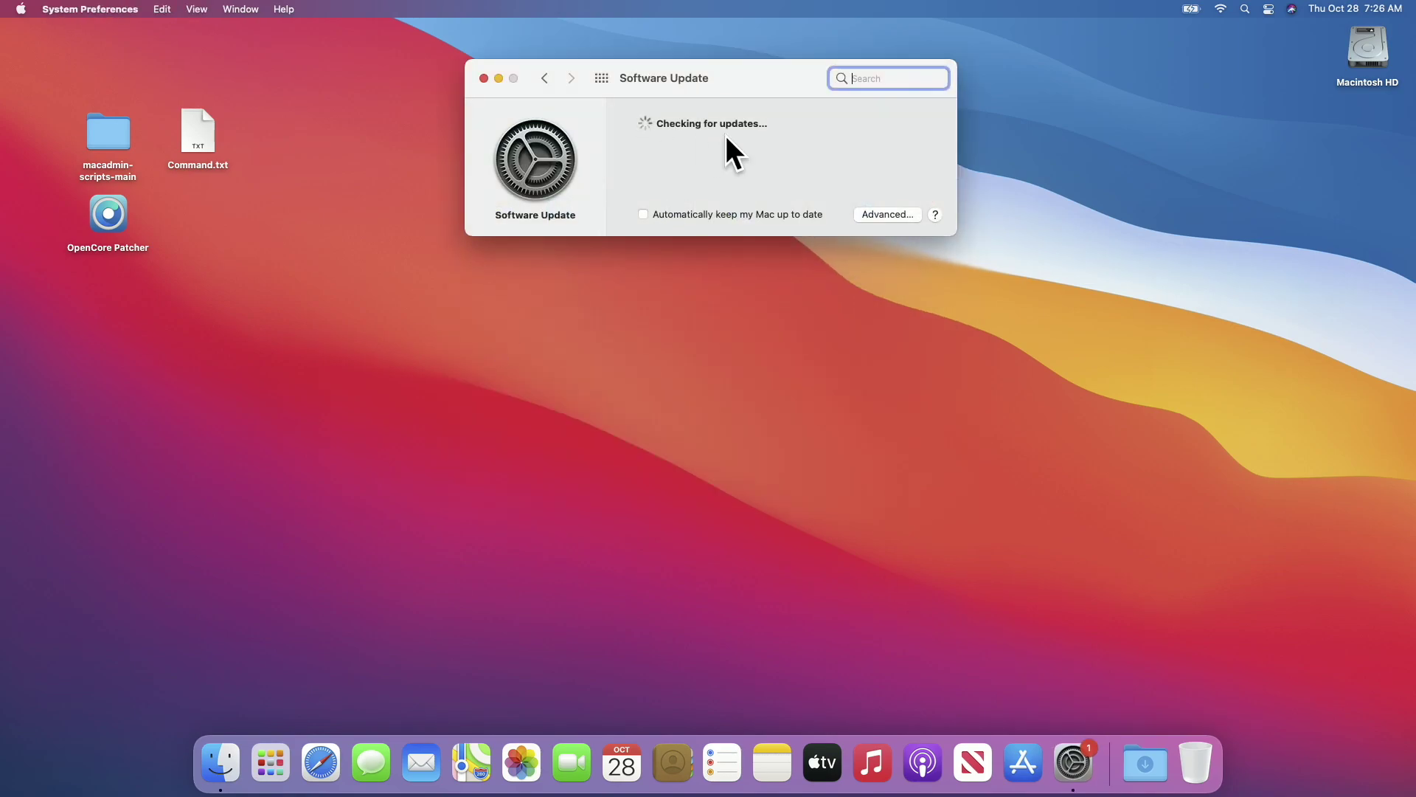
left_click(661, 162)
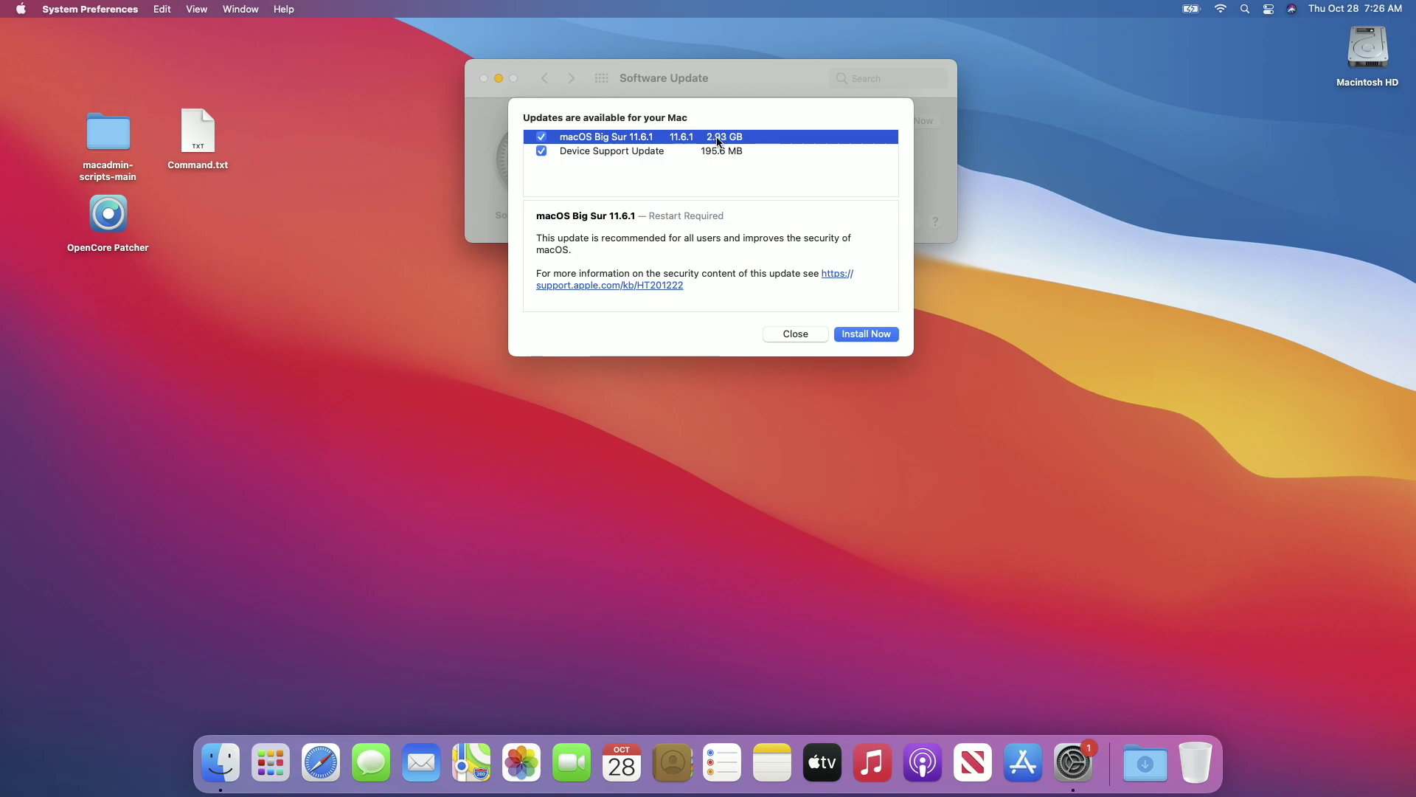
left_click(809, 334)
left_click(484, 79)
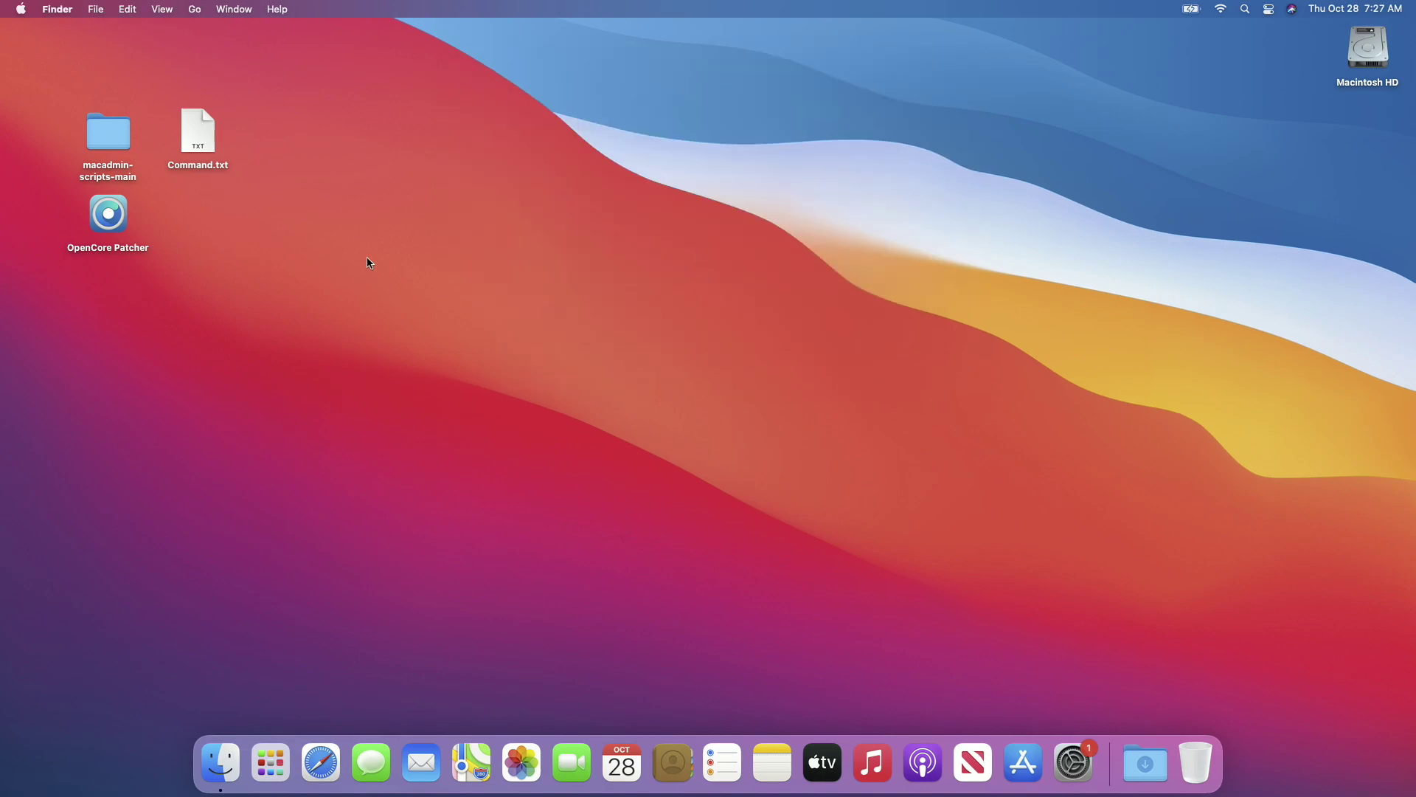
- Open the macadmin-scripts-main folder and launch Terminal through Spotlight
double_click(121, 140)
key("super+space")
type("terminal")
key("Return")
- Run installinstallmacos.py with sudo, inserting its path by dragging, and submit the account password
type("sudo")
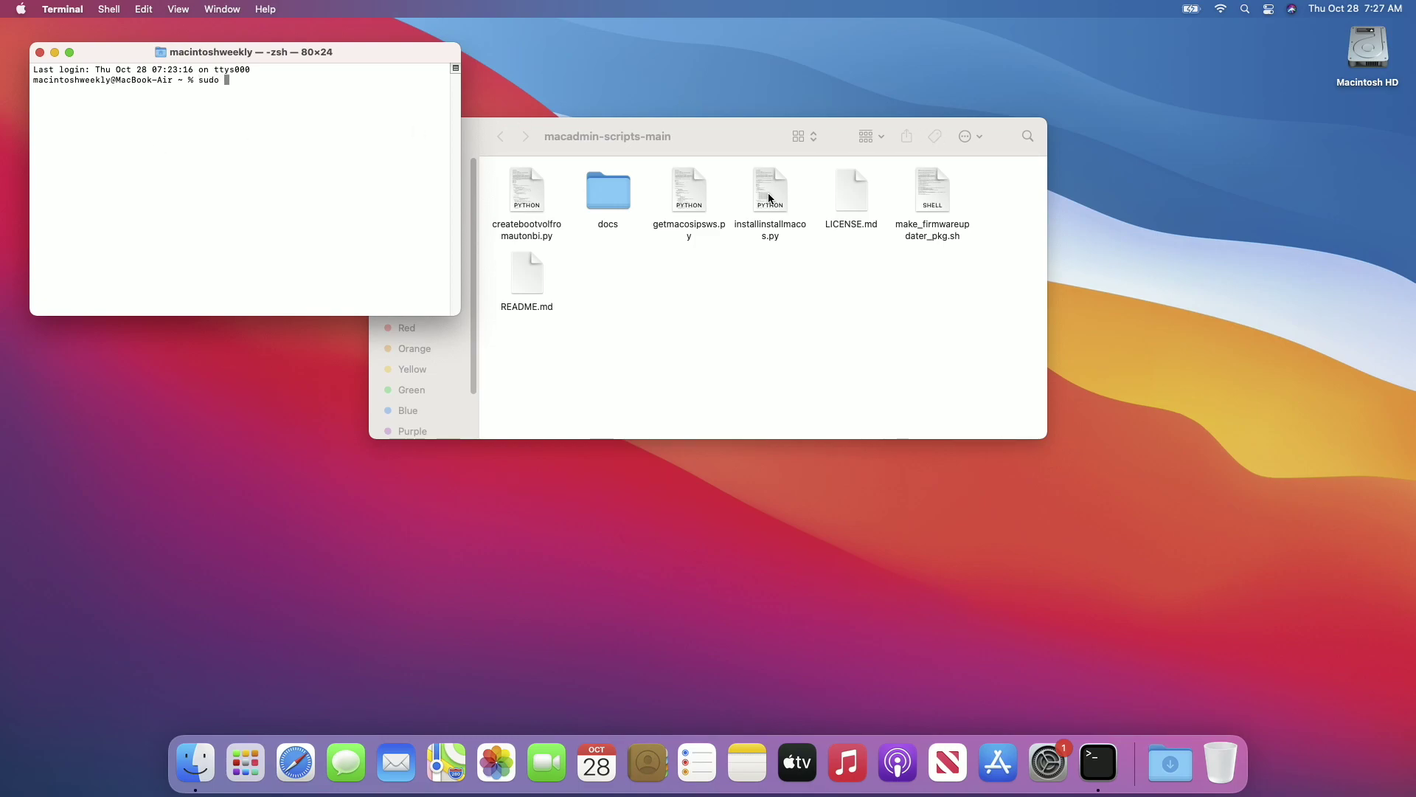
left_click_drag(770, 198, 320, 209)
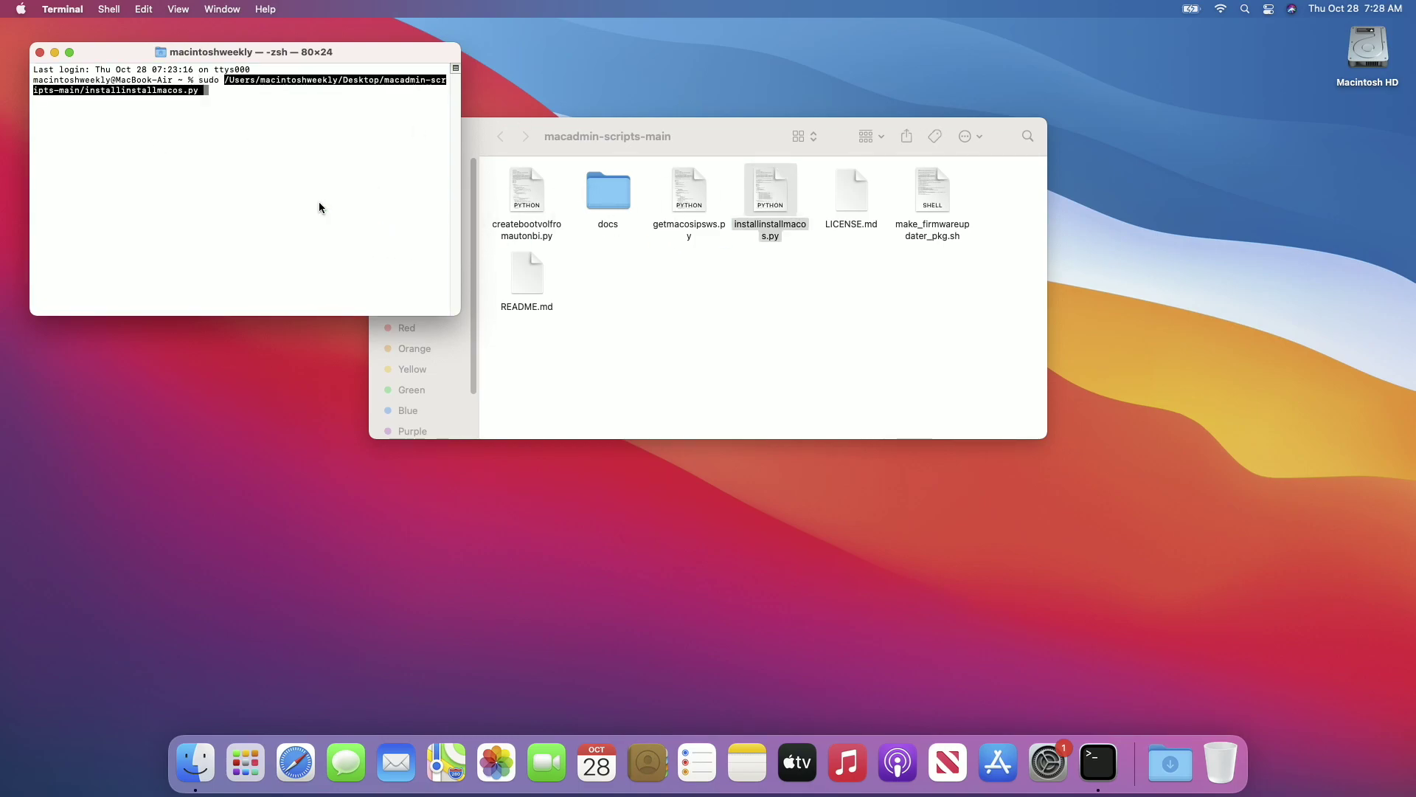
key("Return")
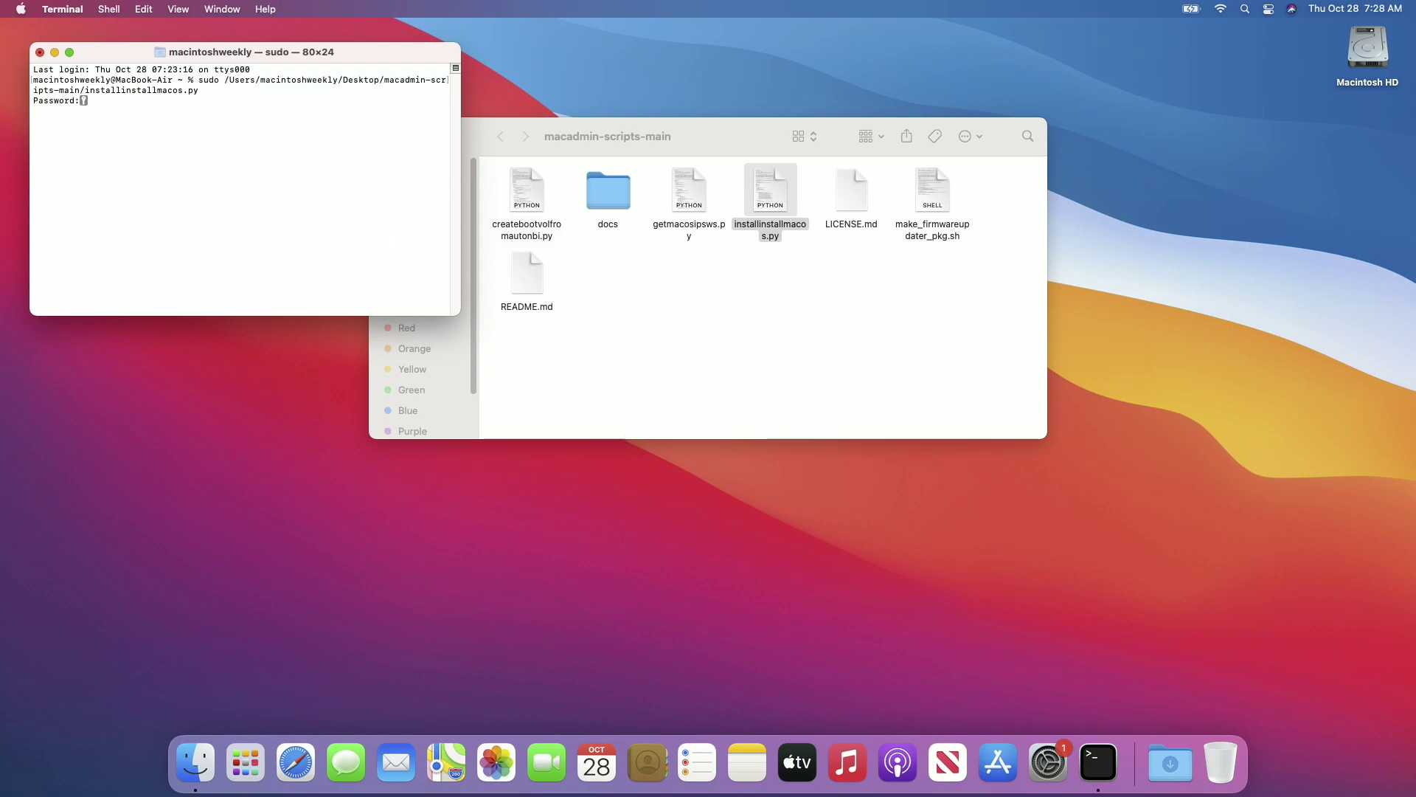
key("Return")
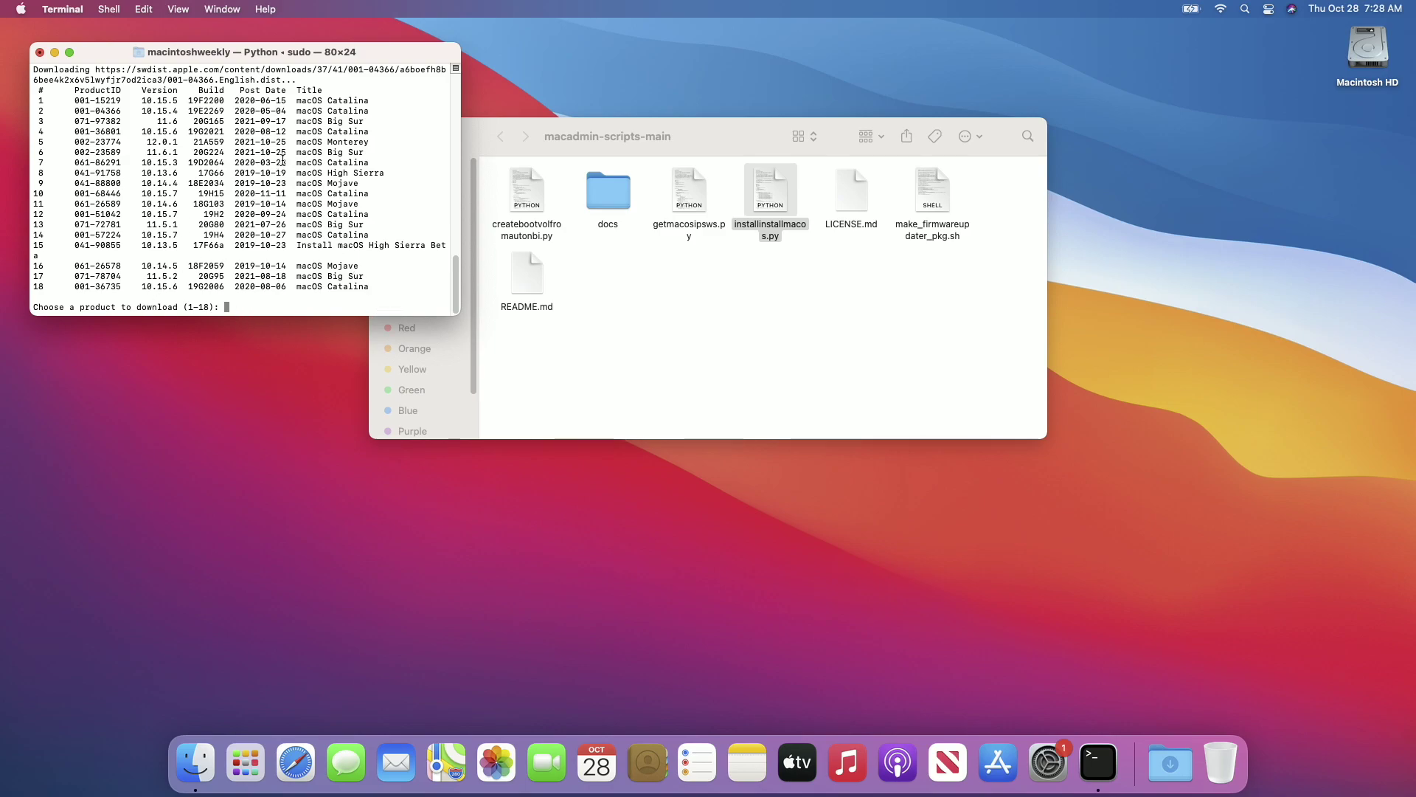
- Highlight row 5, macOS Monterey 12.0.1 (build 21A559), in the installer list, then deselect it
double_click(346, 143)
left_click(357, 144)
triple_click(357, 144)
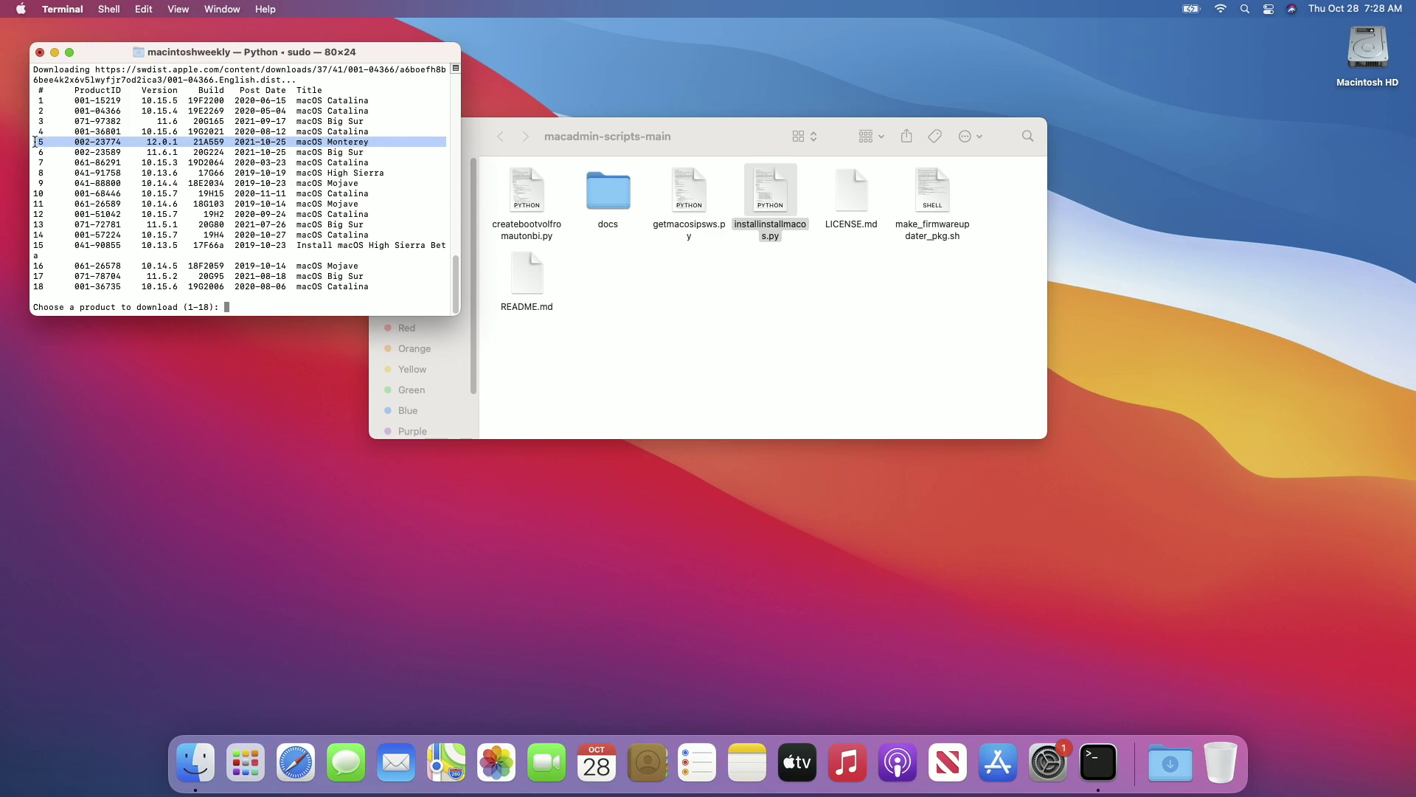
left_click(267, 304)
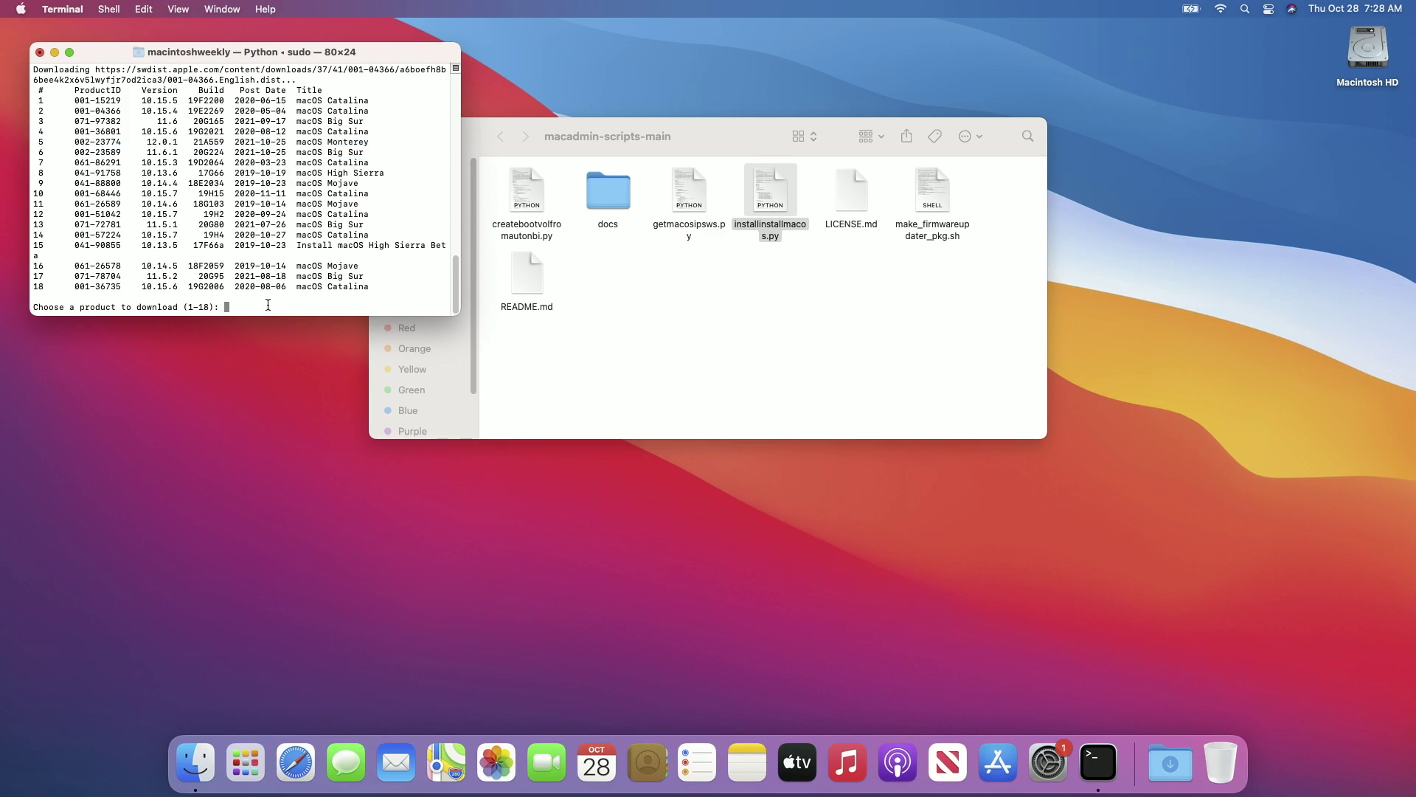
- Enter product 5 to download Monterey, close the script's Finder window, and return to Terminal
type("5")
key("Return")
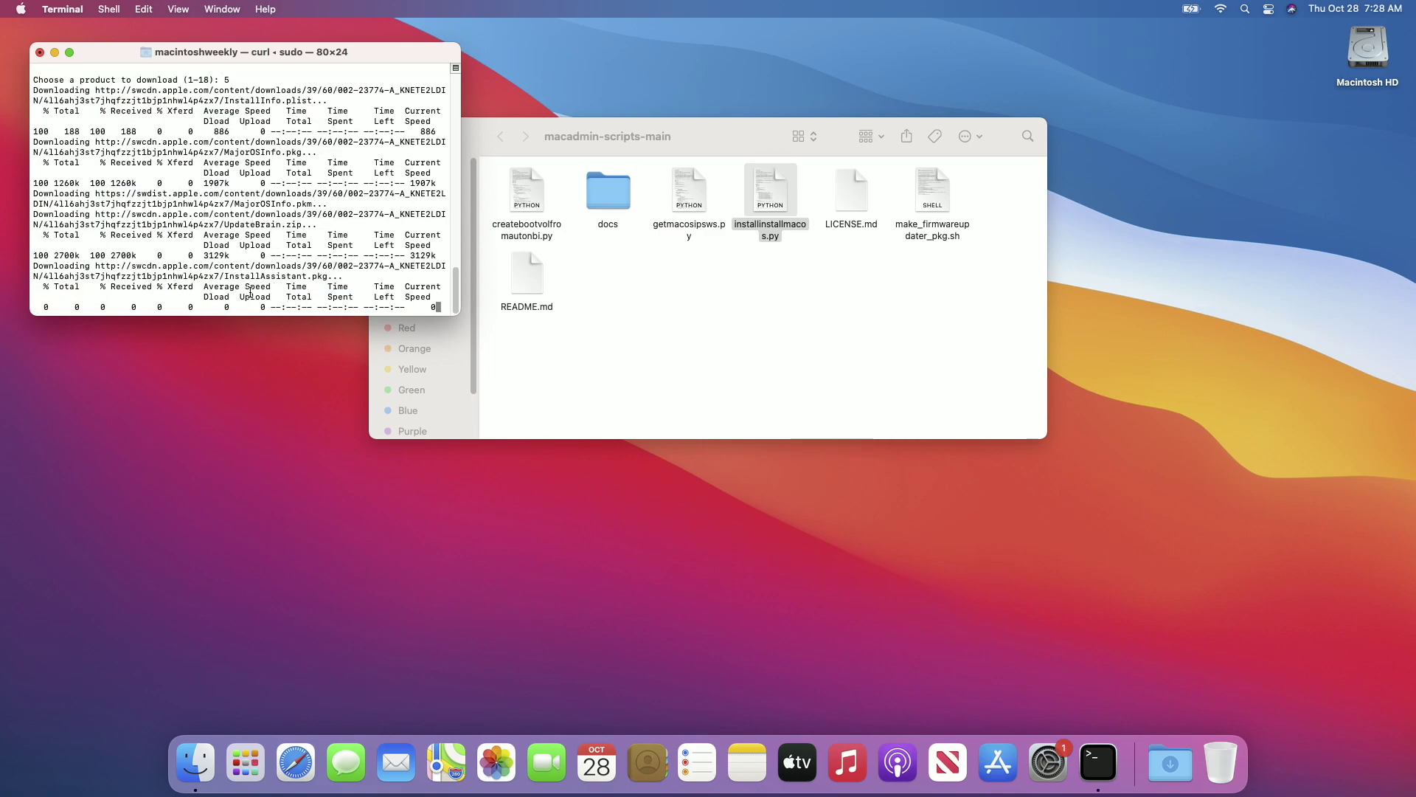
left_click(712, 392)
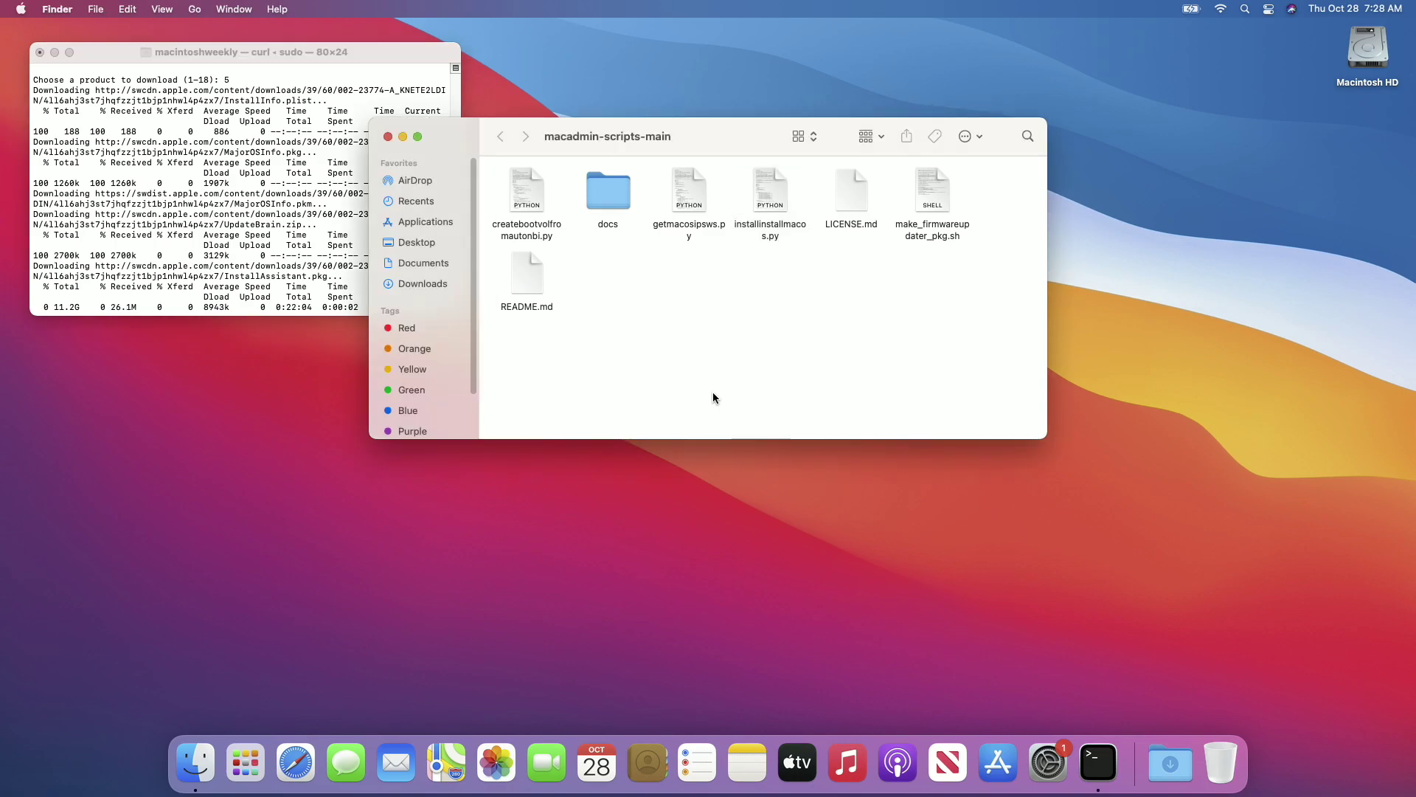
left_click(387, 138)
left_click(399, 131)
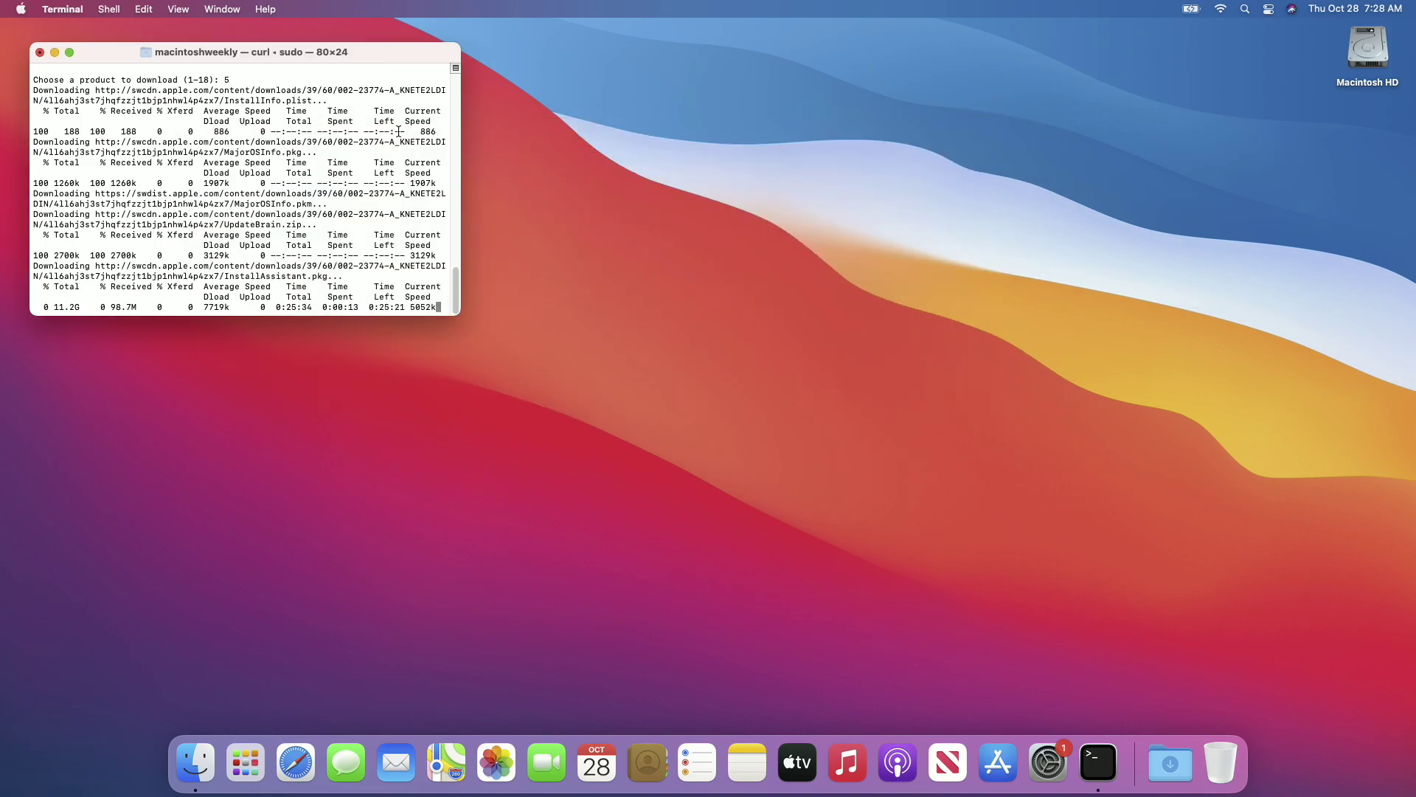
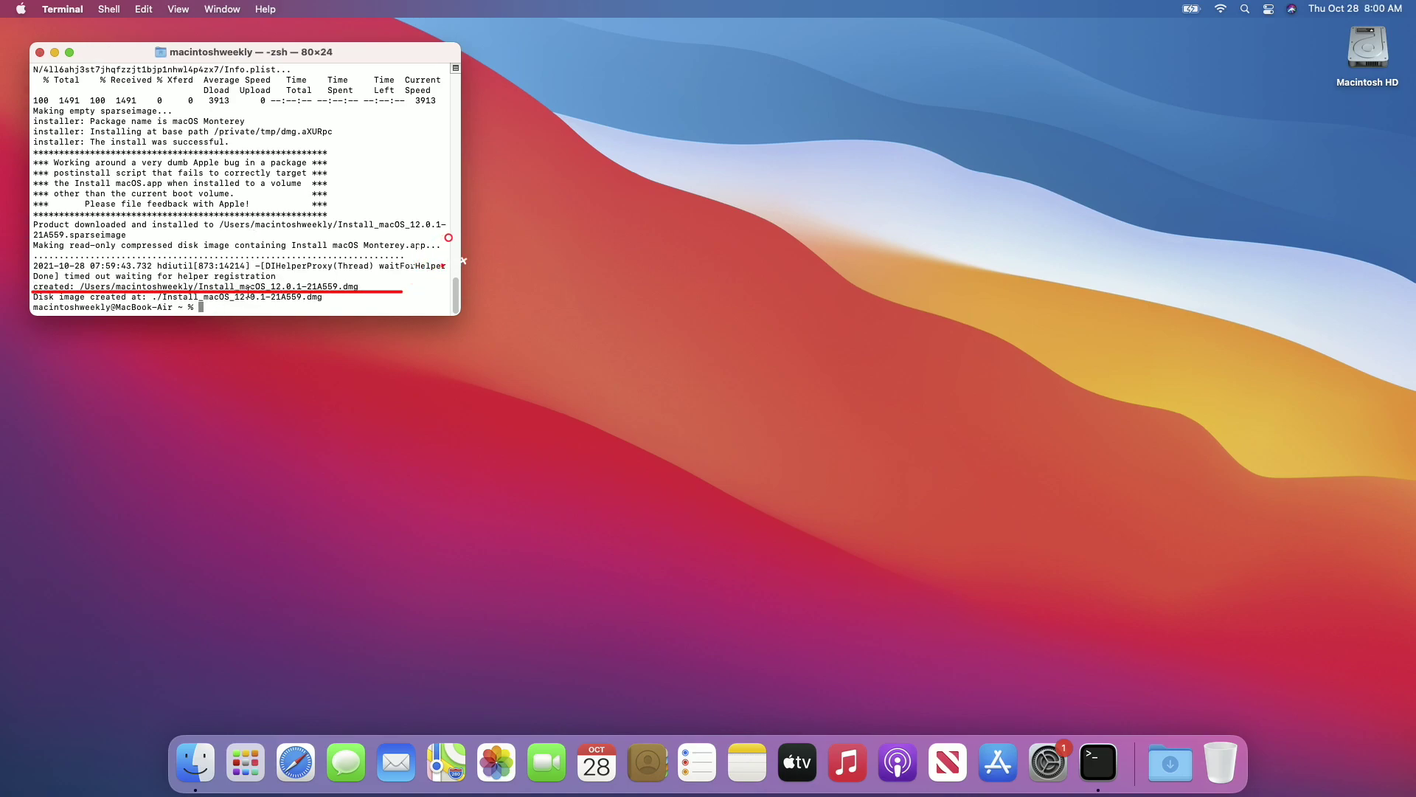
- Quit Terminal and open the macintoshweekly home folder via Macintosh HD > Users
left_click(62, 9)
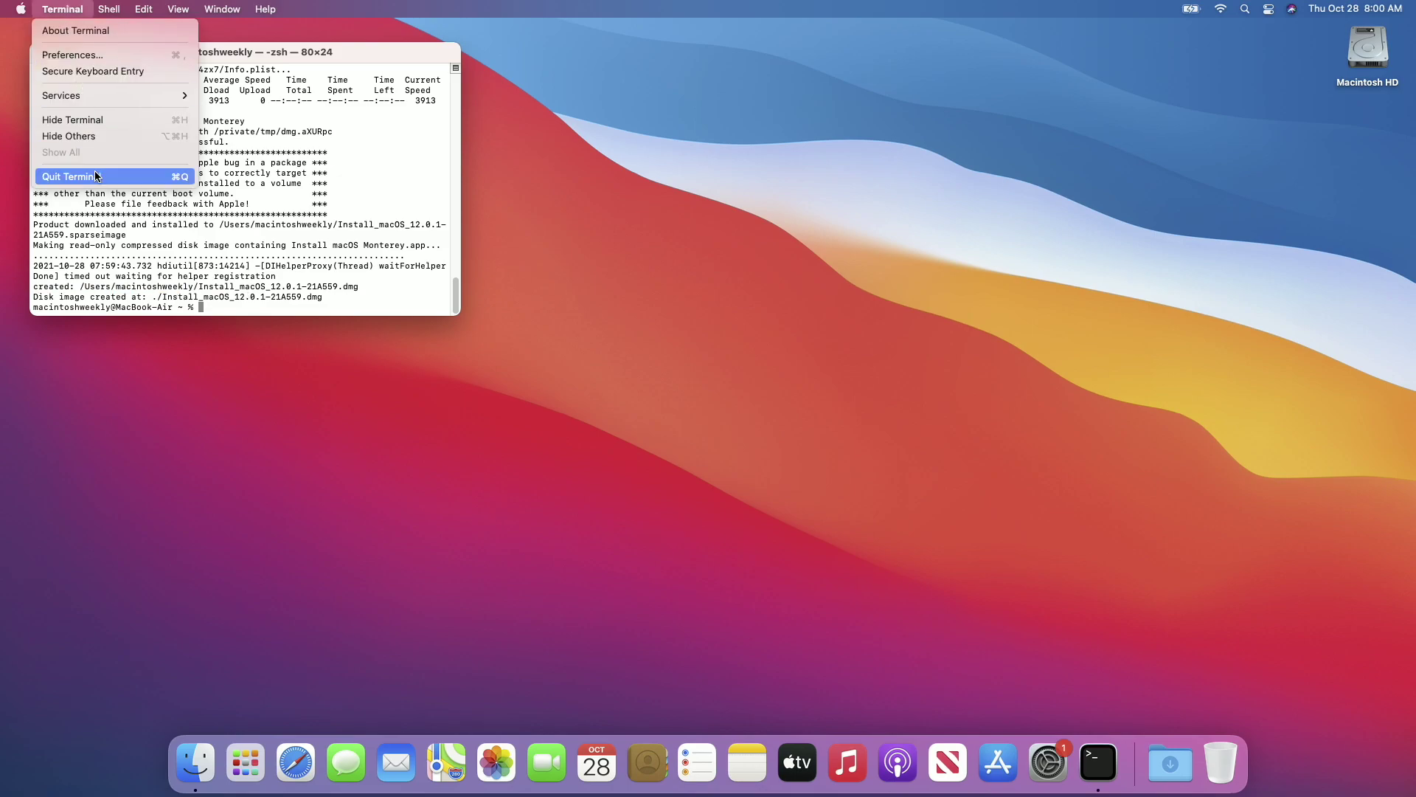
left_click(80, 177)
left_click(1376, 65)
double_click(1377, 65)
double_click(768, 194)
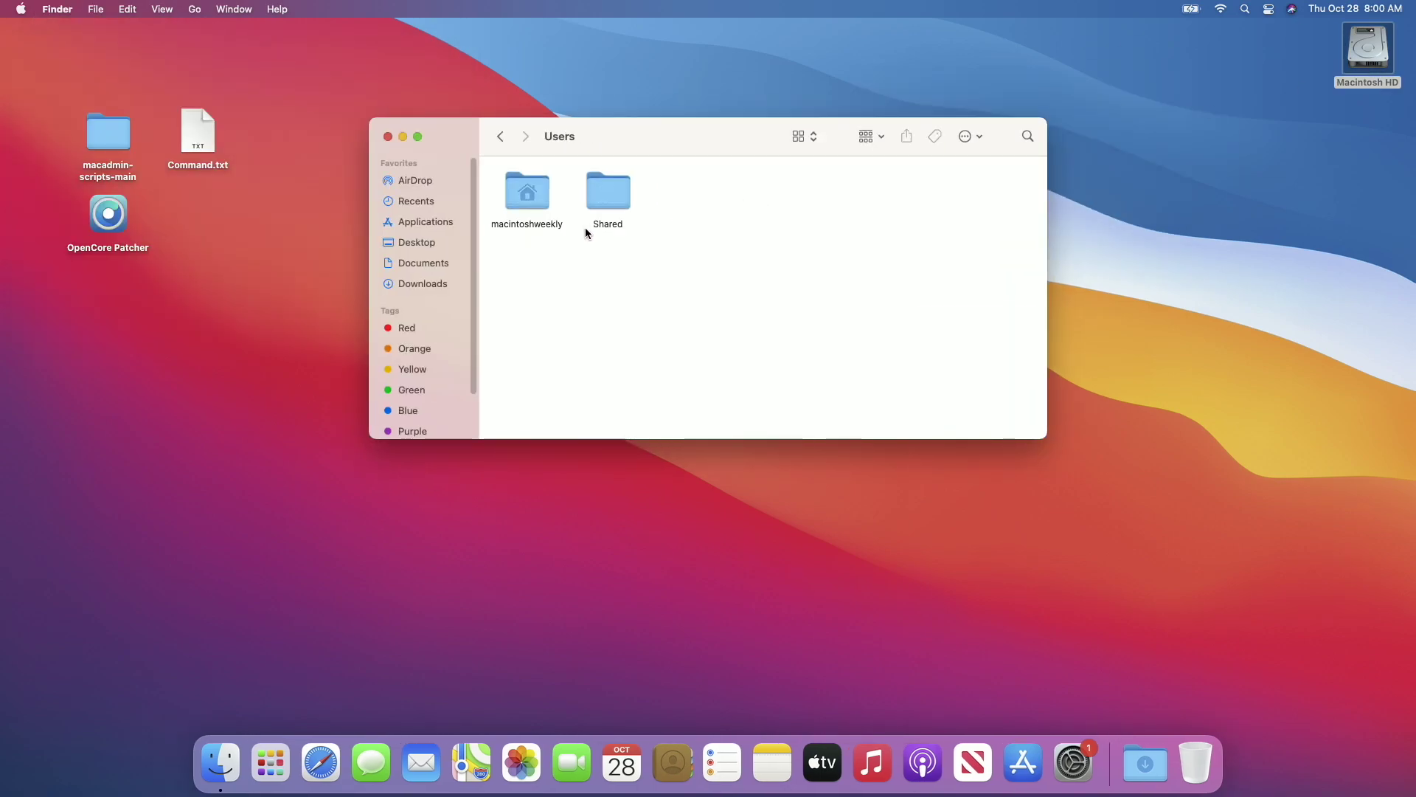
double_click(528, 195)
- Mount the downloaded Install_macOS disk image, skipping verification, and copy Install macOS Monterey into Applications
left_click(851, 202)
double_click(851, 202)
left_click(810, 270)
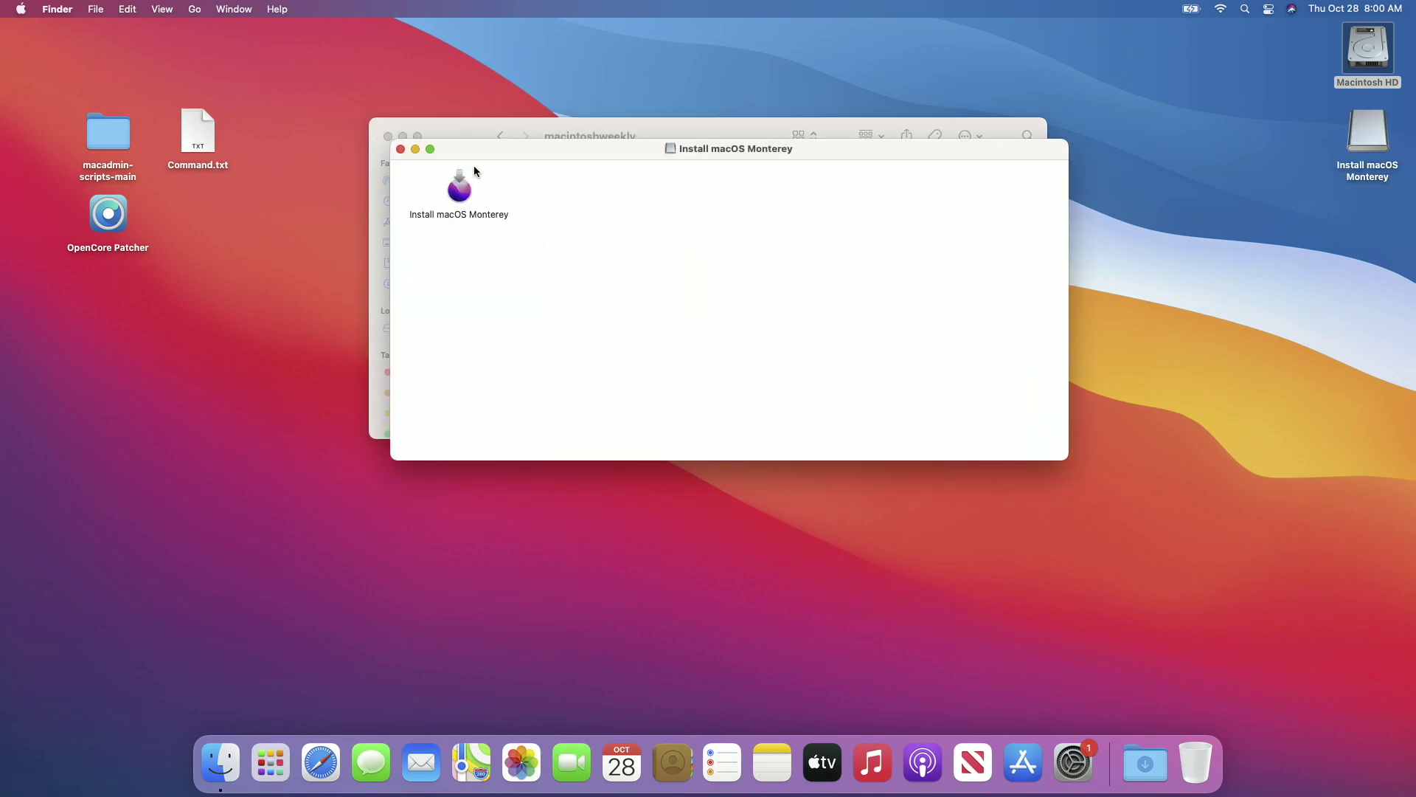
left_click_drag(556, 191, 434, 223)
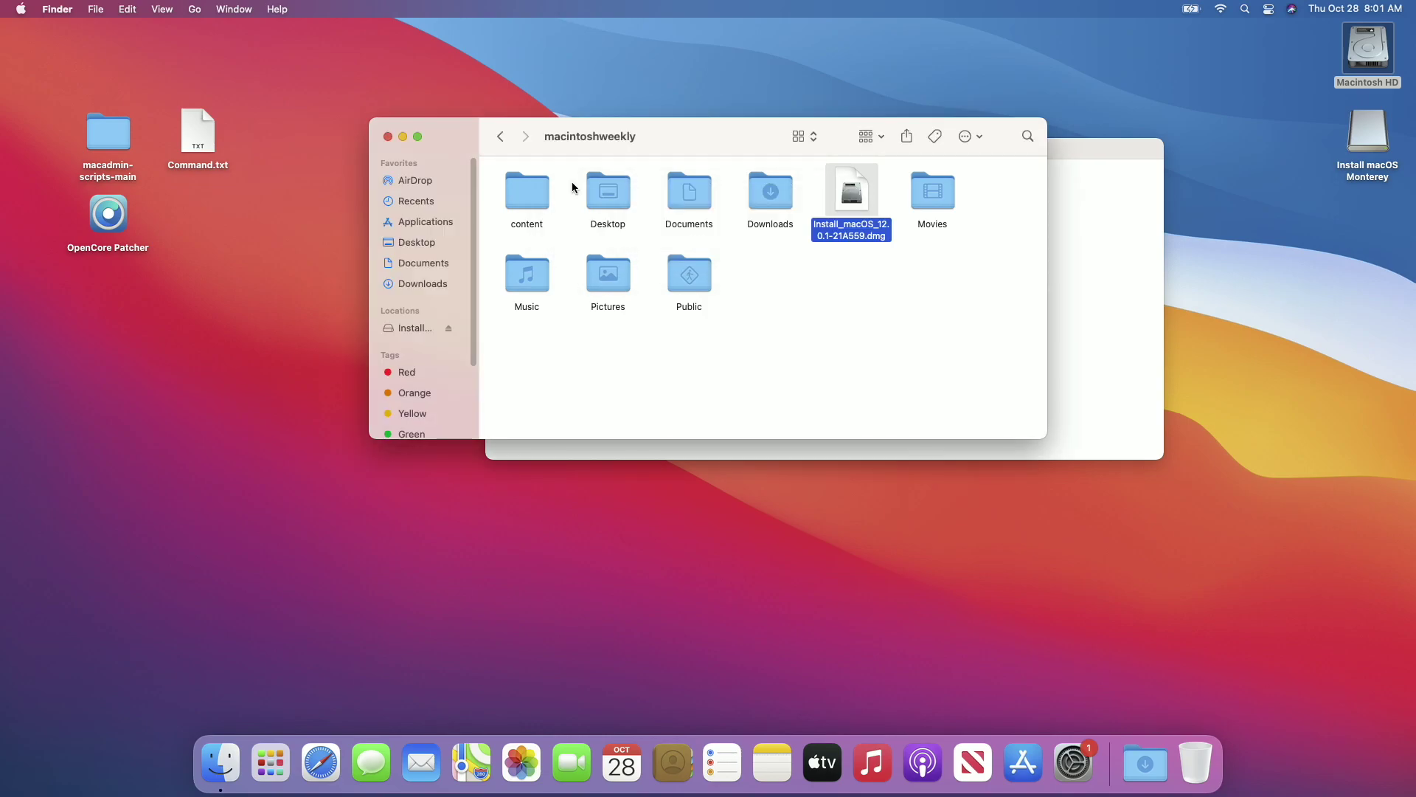
- Close the Finder windows, clean up the desktop icons, and eject the Install macOS Monterey image
left_click(387, 136)
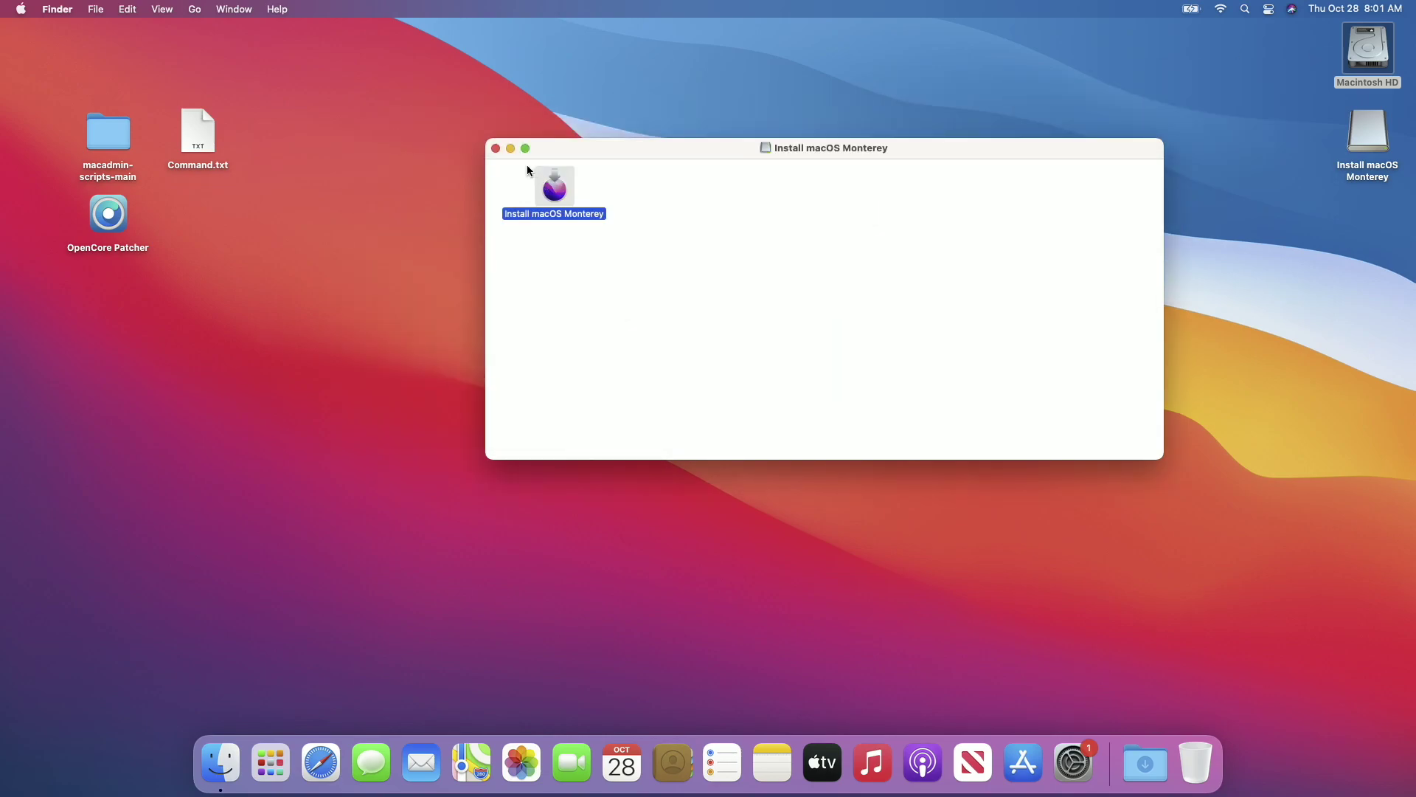
left_click(496, 149)
right_click(826, 197)
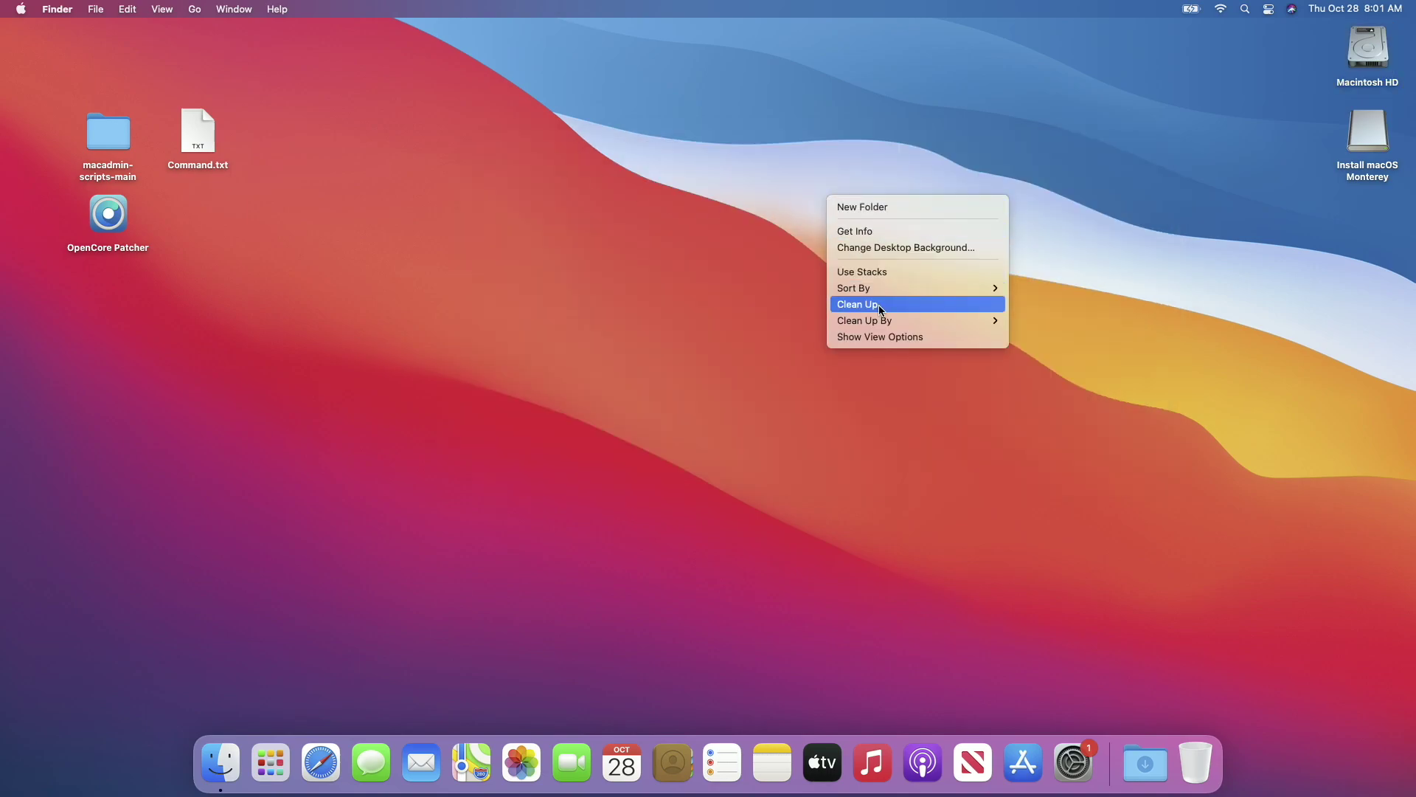
left_click(879, 304)
right_click(1374, 131)
left_click(1298, 158)
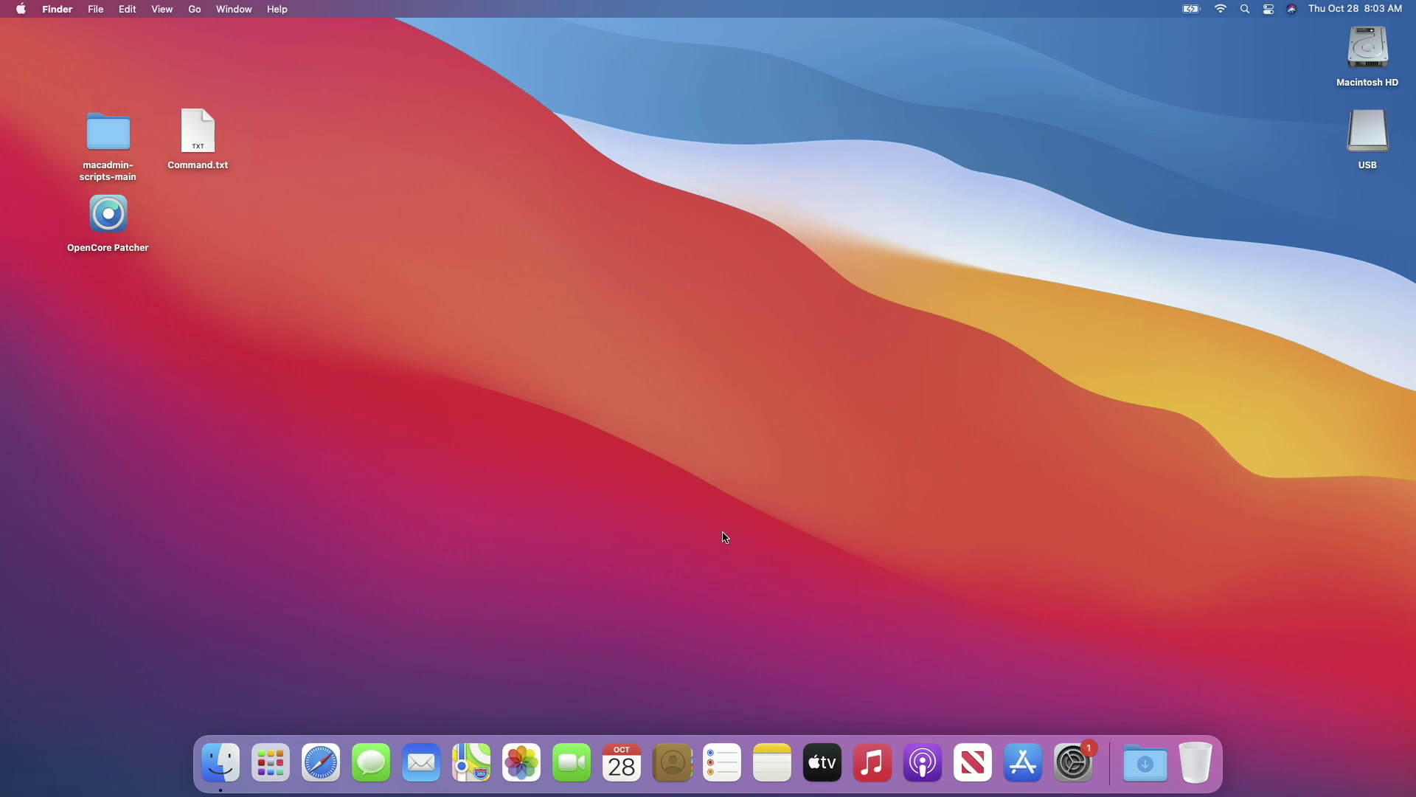
- Launch Disk Utility, show all devices, and select the SanDisk 3.2Gen1 USB drive
left_click(271, 763)
left_click(880, 462)
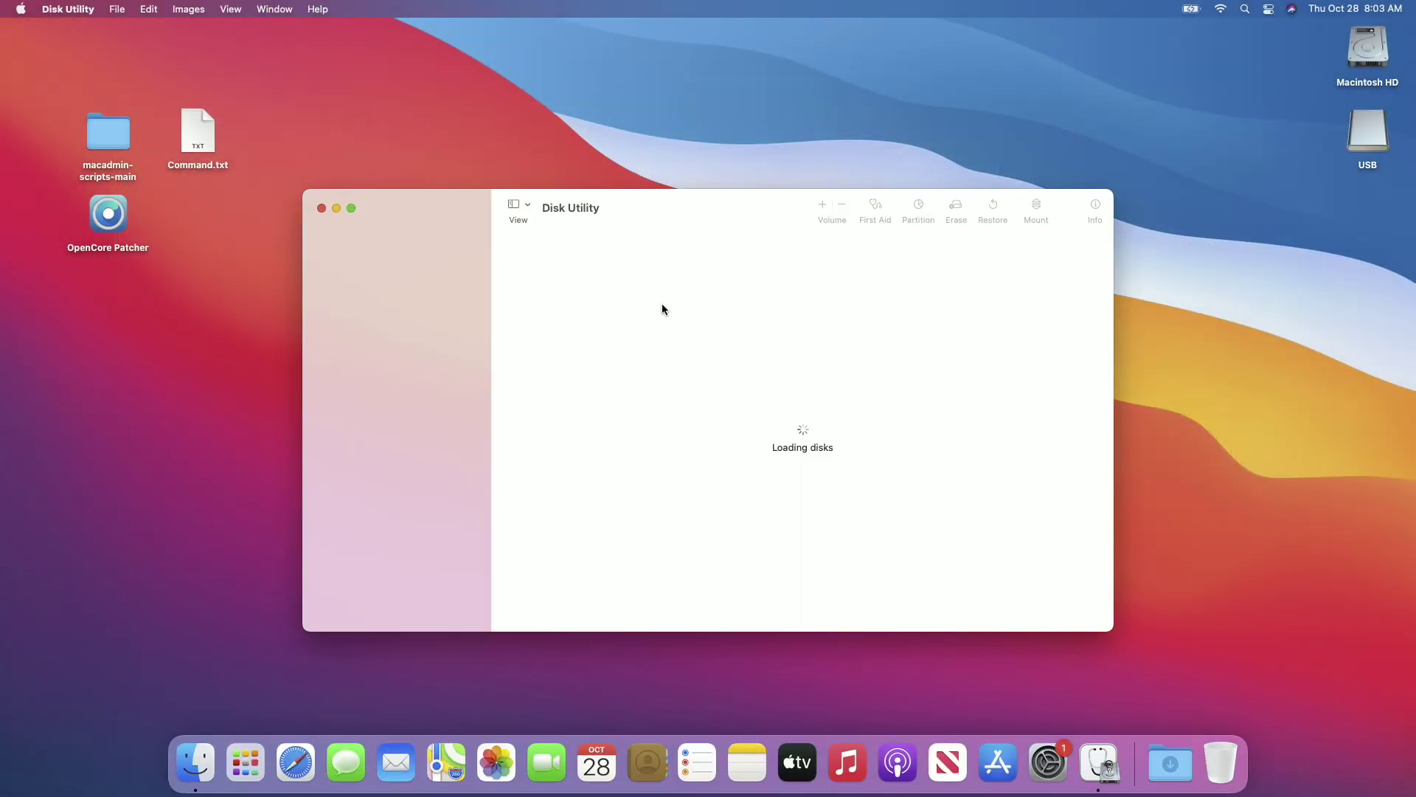
left_click(519, 204)
left_click(537, 277)
left_click(404, 378)
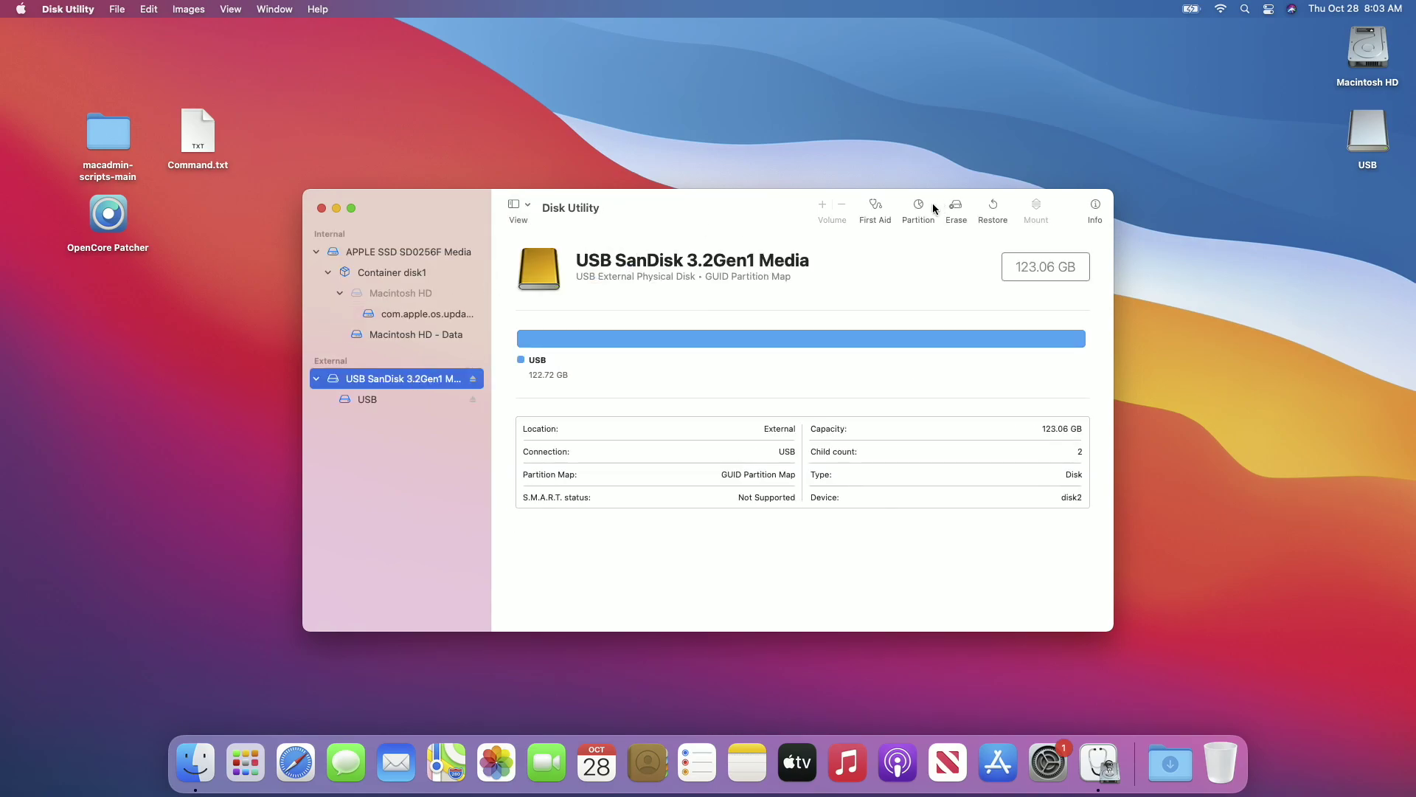
- Erase the drive as Mac OS Extended (Journaled) named USB, then quit Disk Utility
left_click(956, 209)
type("USB")
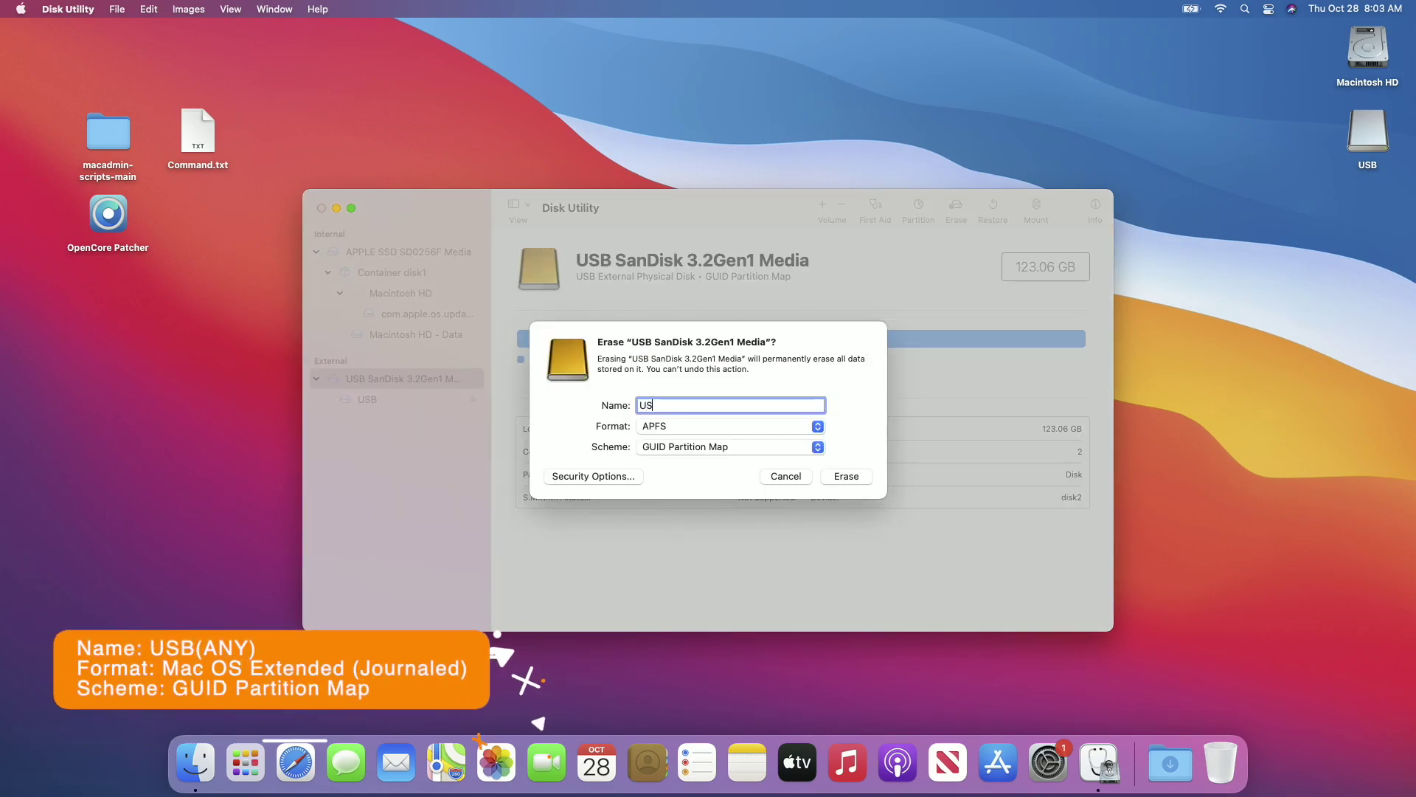
left_click(738, 427)
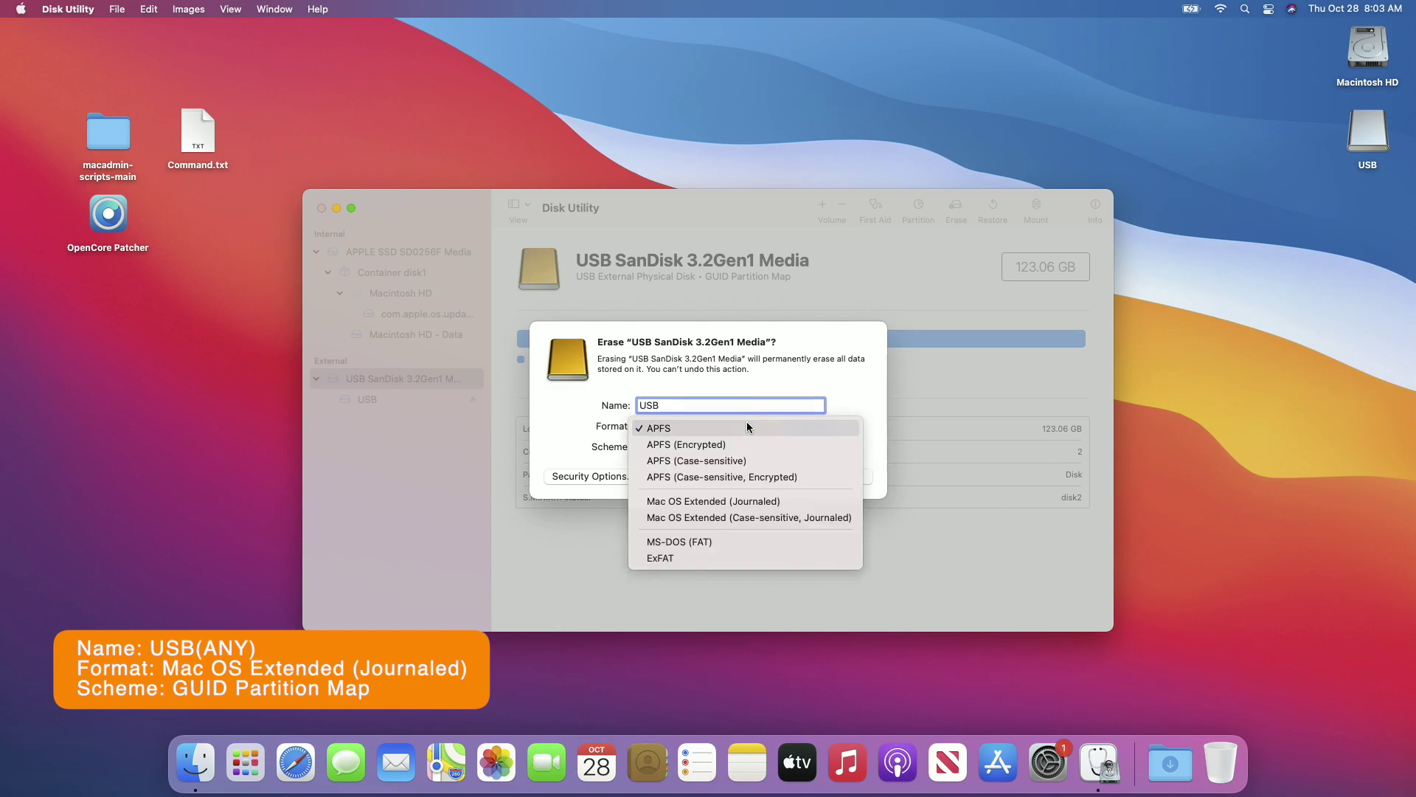
left_click(789, 501)
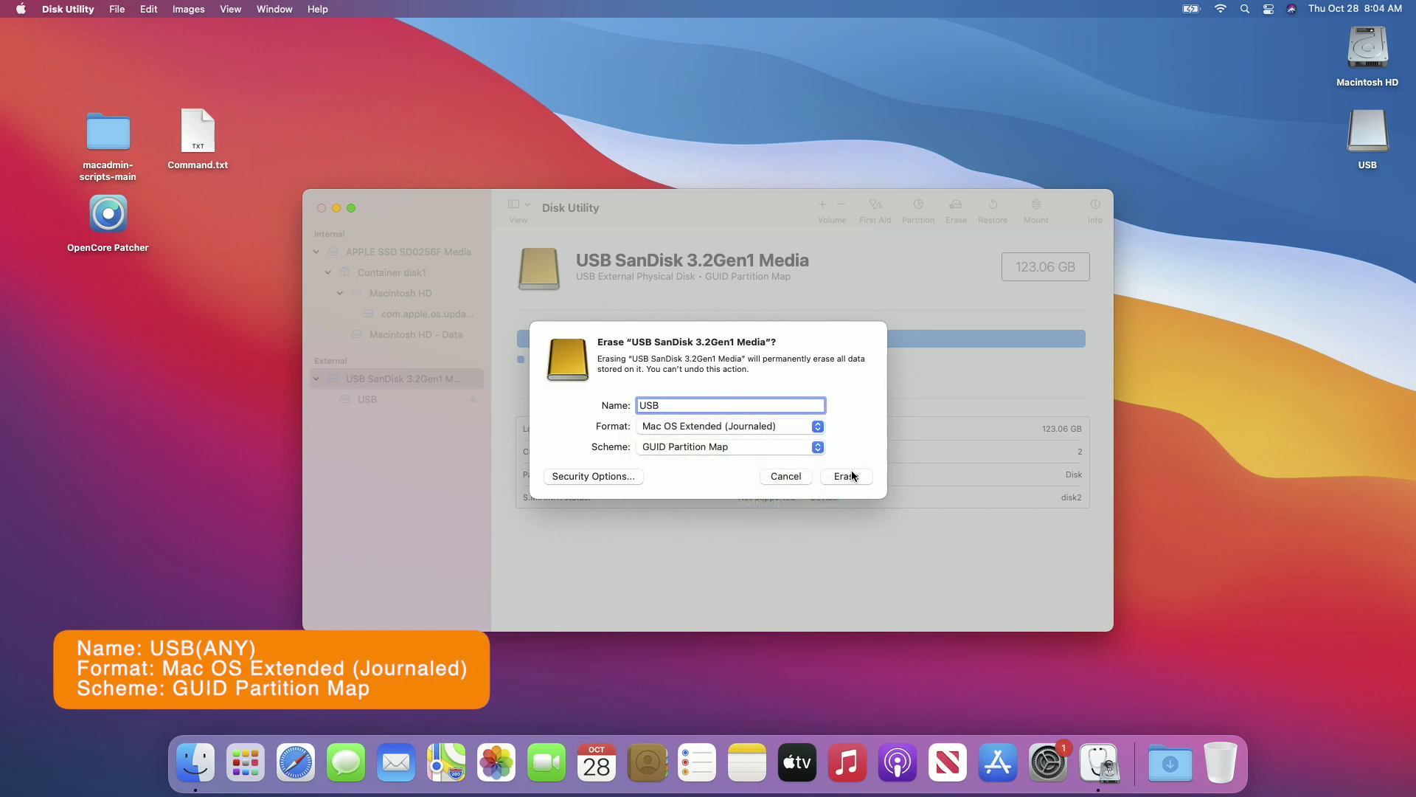
left_click(846, 477)
left_click(560, 446)
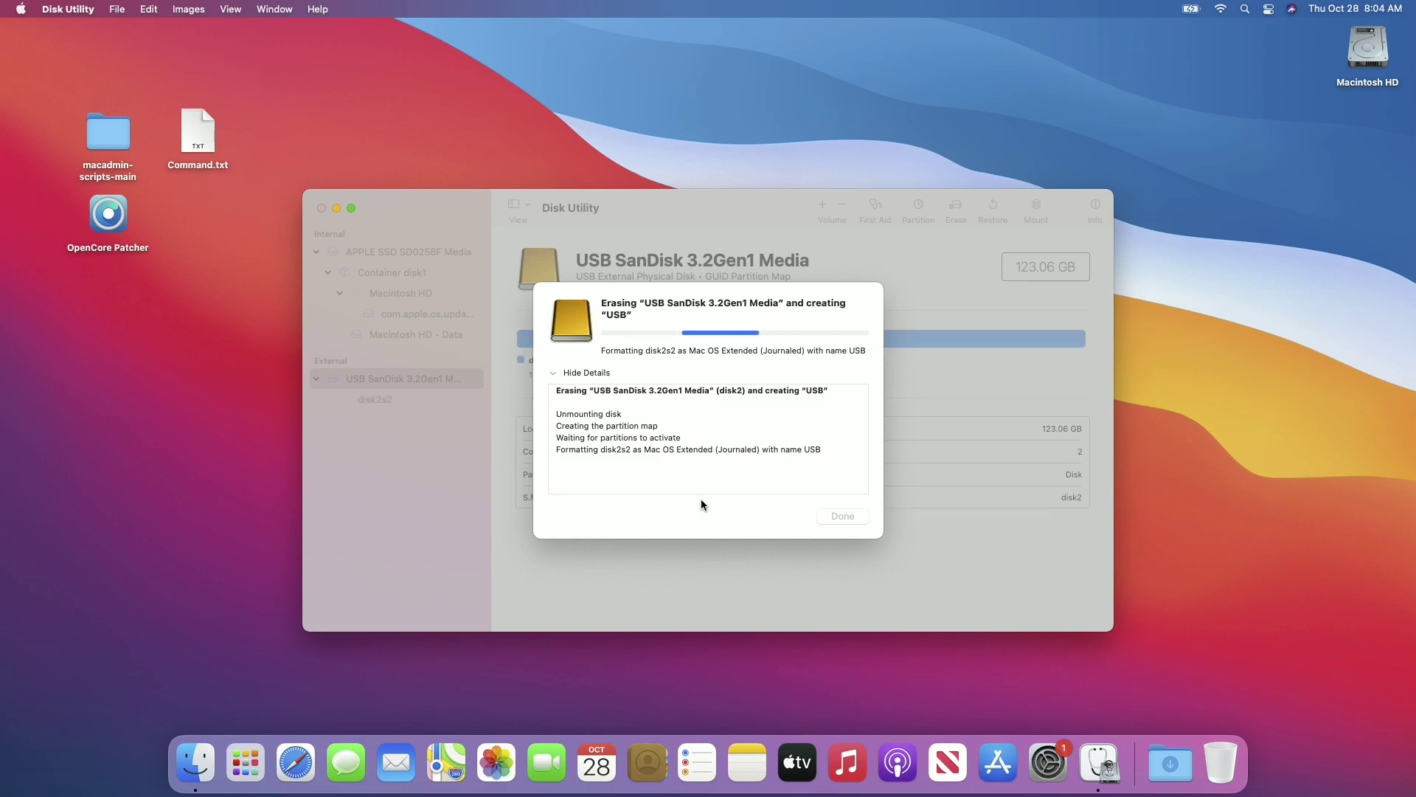
left_click(848, 517)
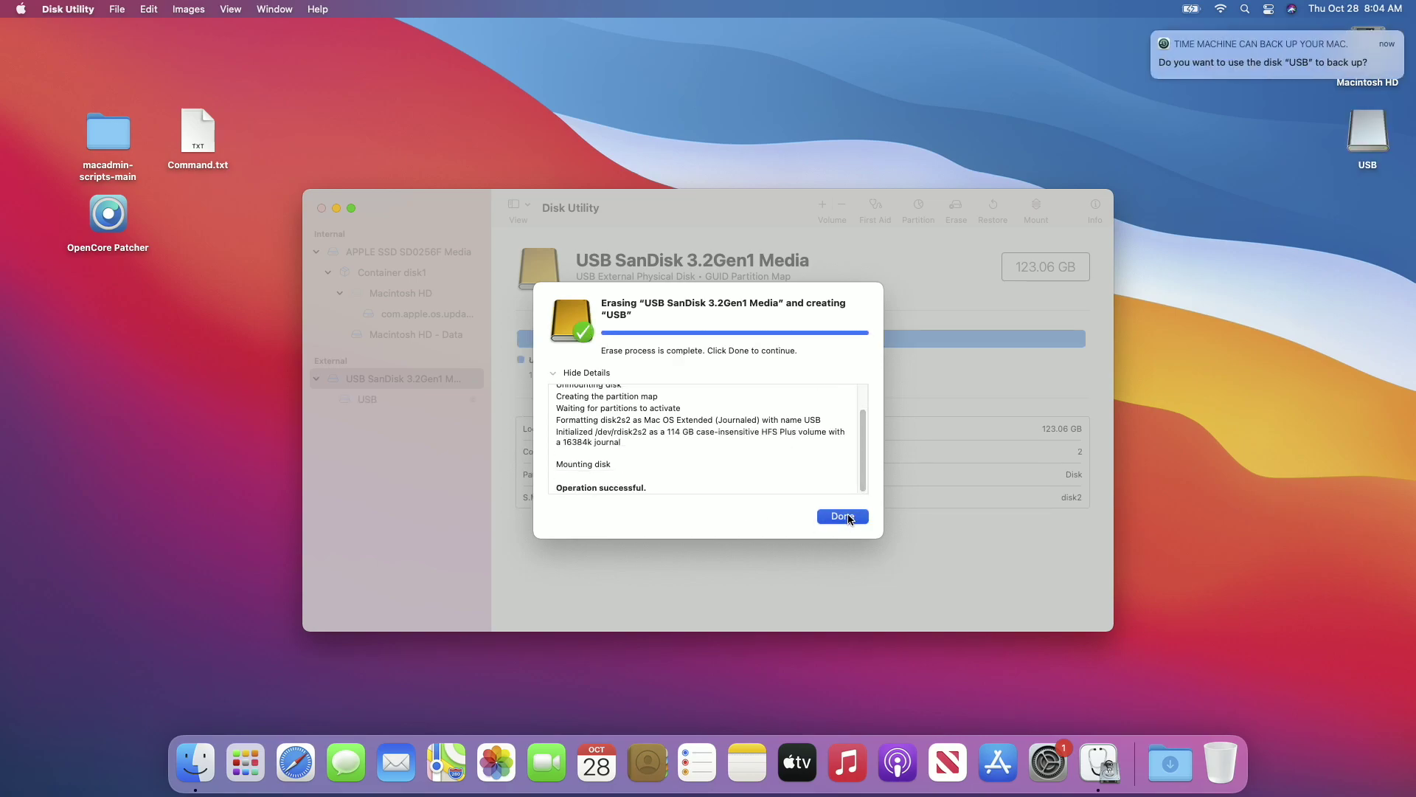
left_click(322, 209)
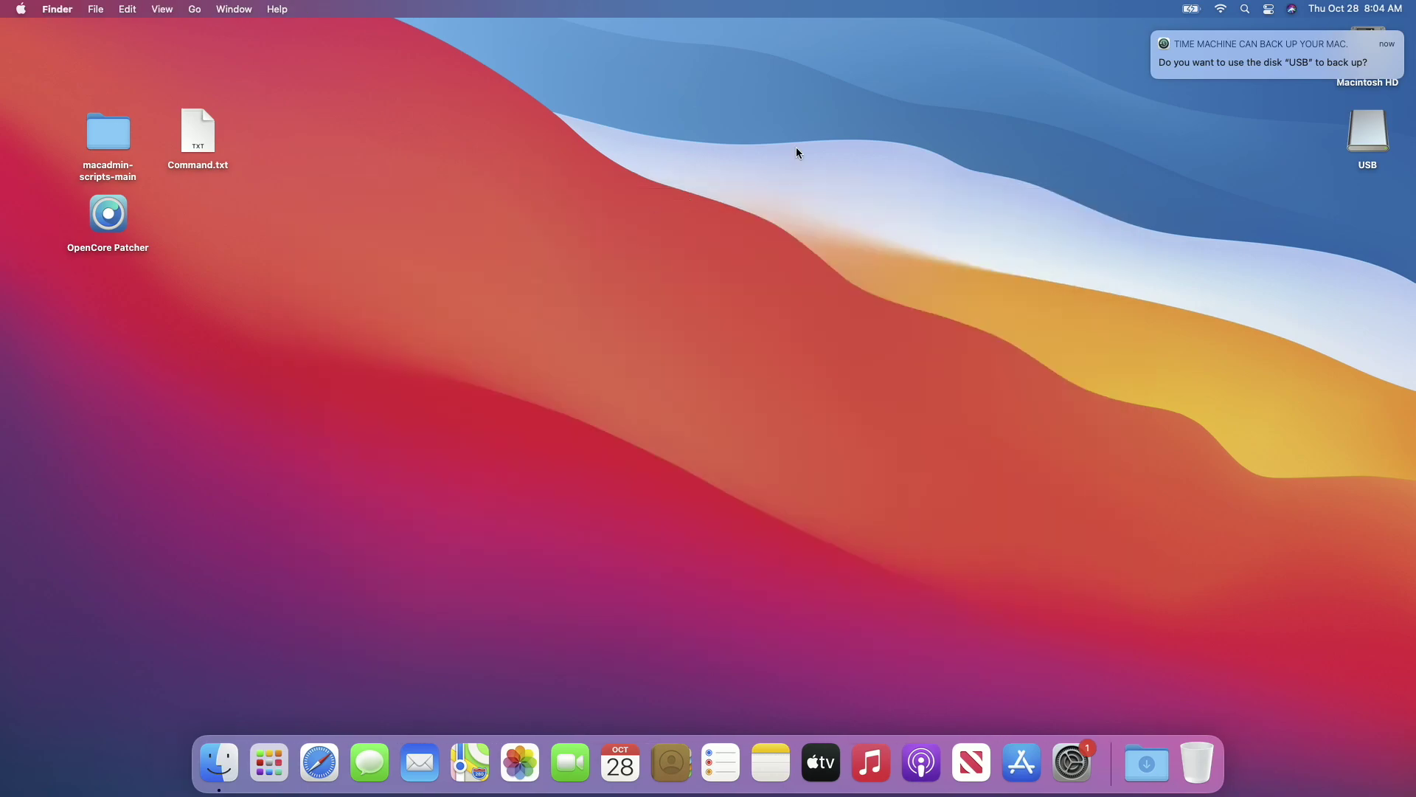
- Dismiss the Time Machine notification and launch Terminal through Spotlight
left_click(1153, 34)
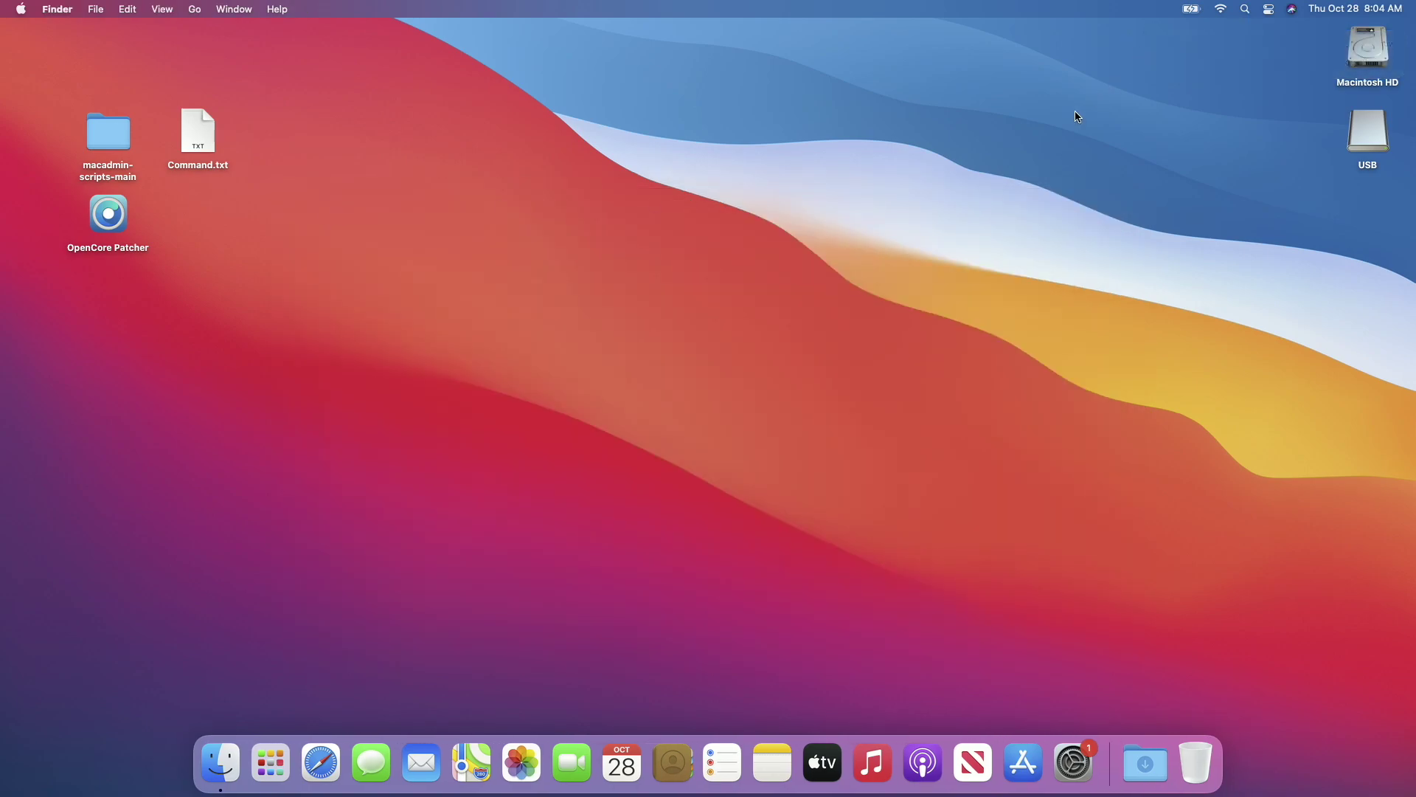
left_click(1245, 9)
type("terminal")
key("Return")
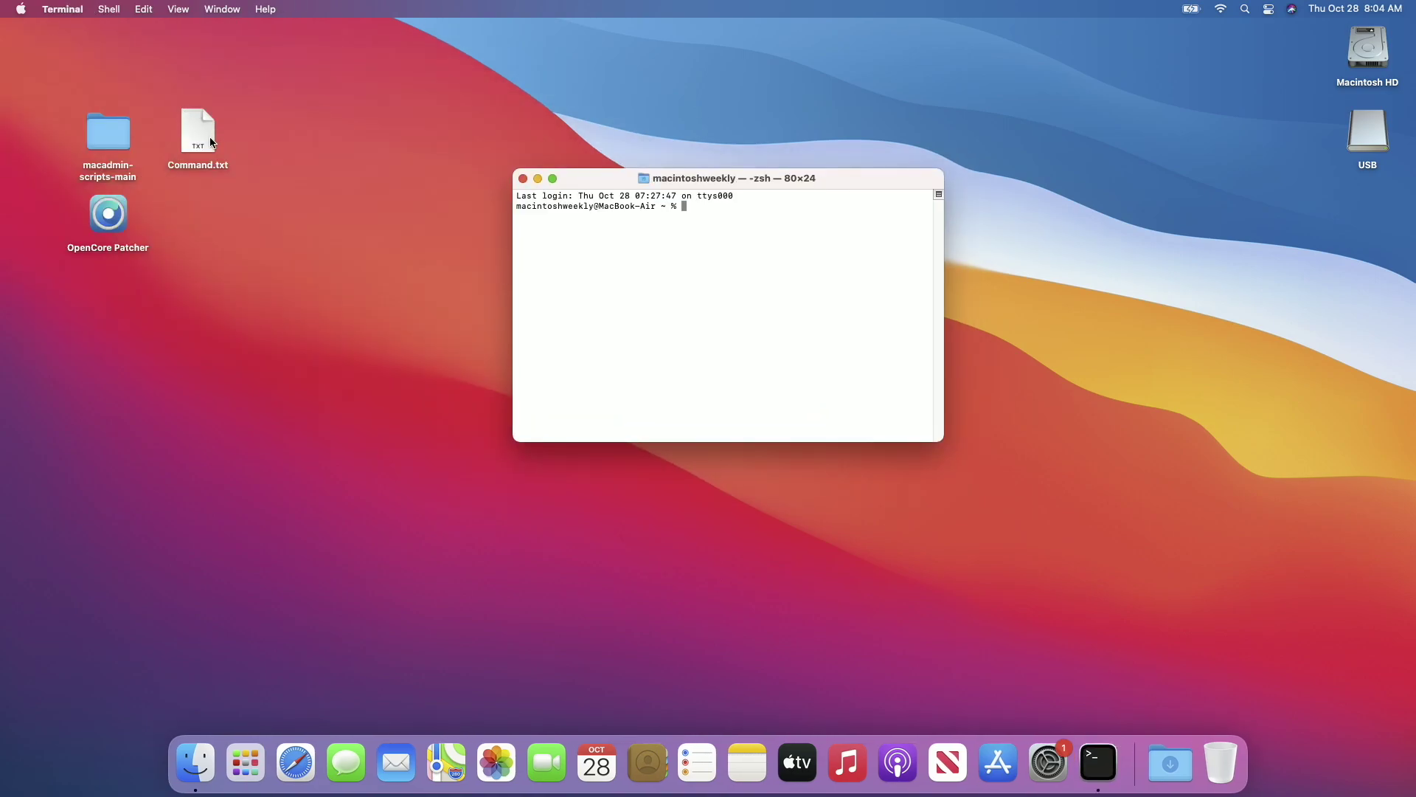
- Copy the createinstallmedia command from Command.txt, run it in Terminal, and enter the admin password
double_click(210, 140)
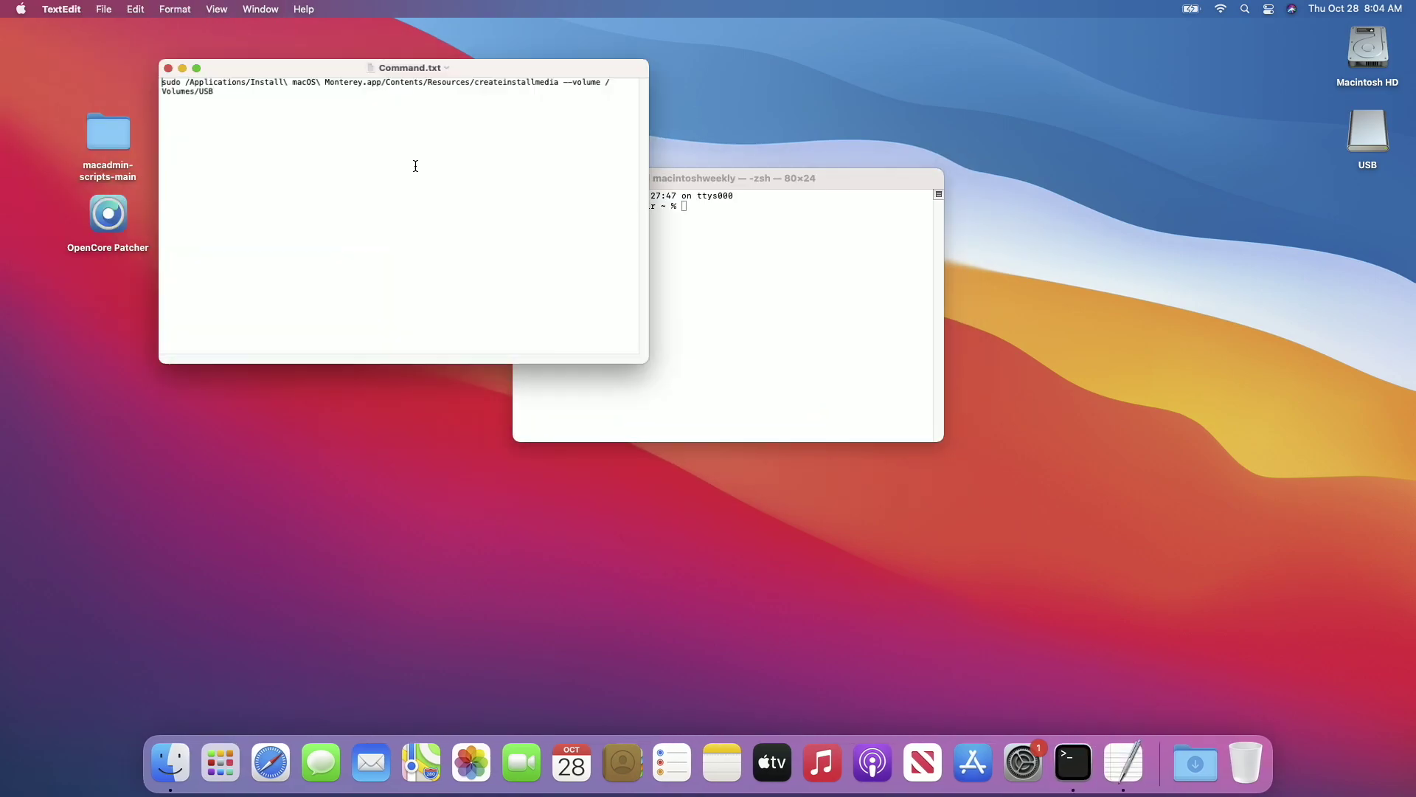
key("super+a")
key("super+c")
left_click(167, 64)
key("super+v")
key("Left")
key("Left")
key("Left")
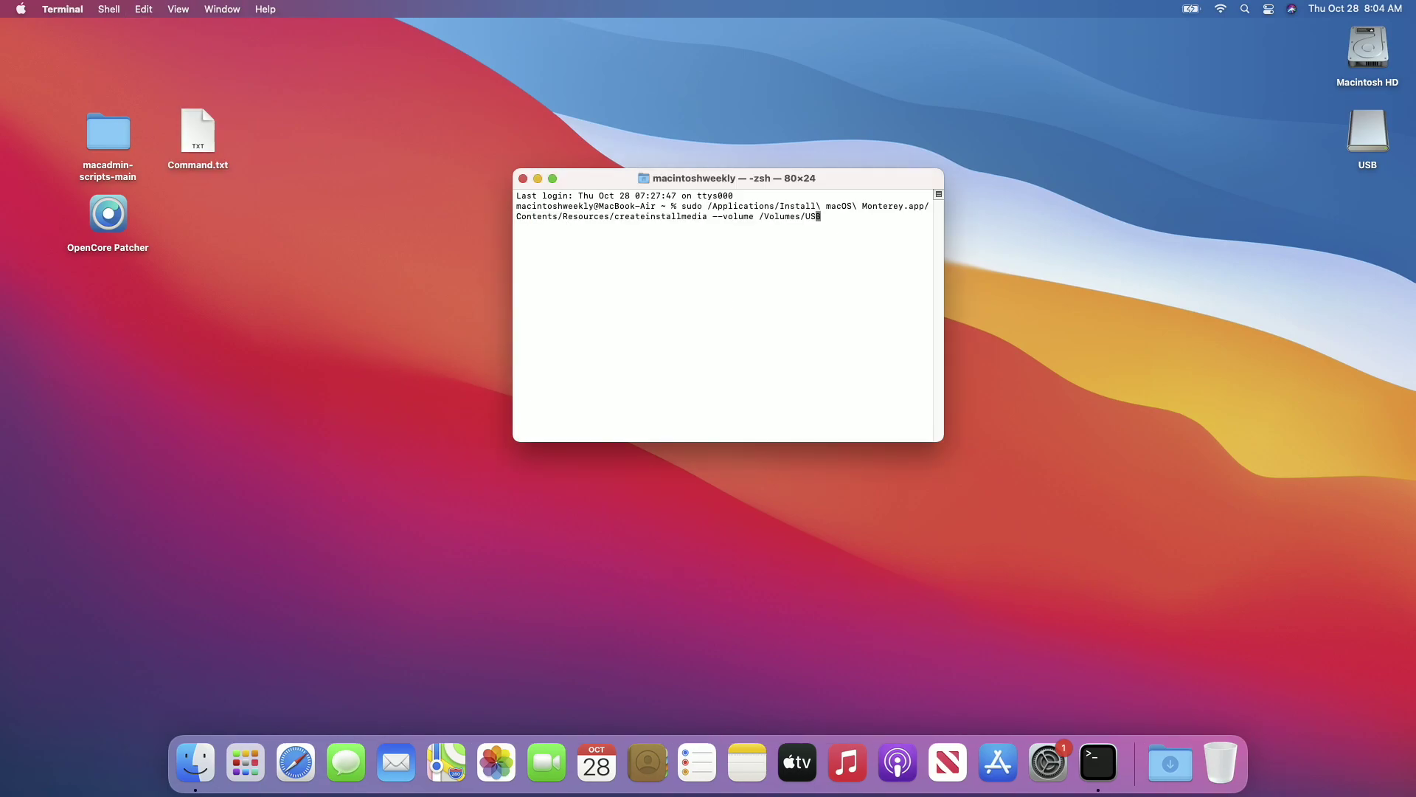
key("Right")
key("Right")
key("Right")
key("Return")
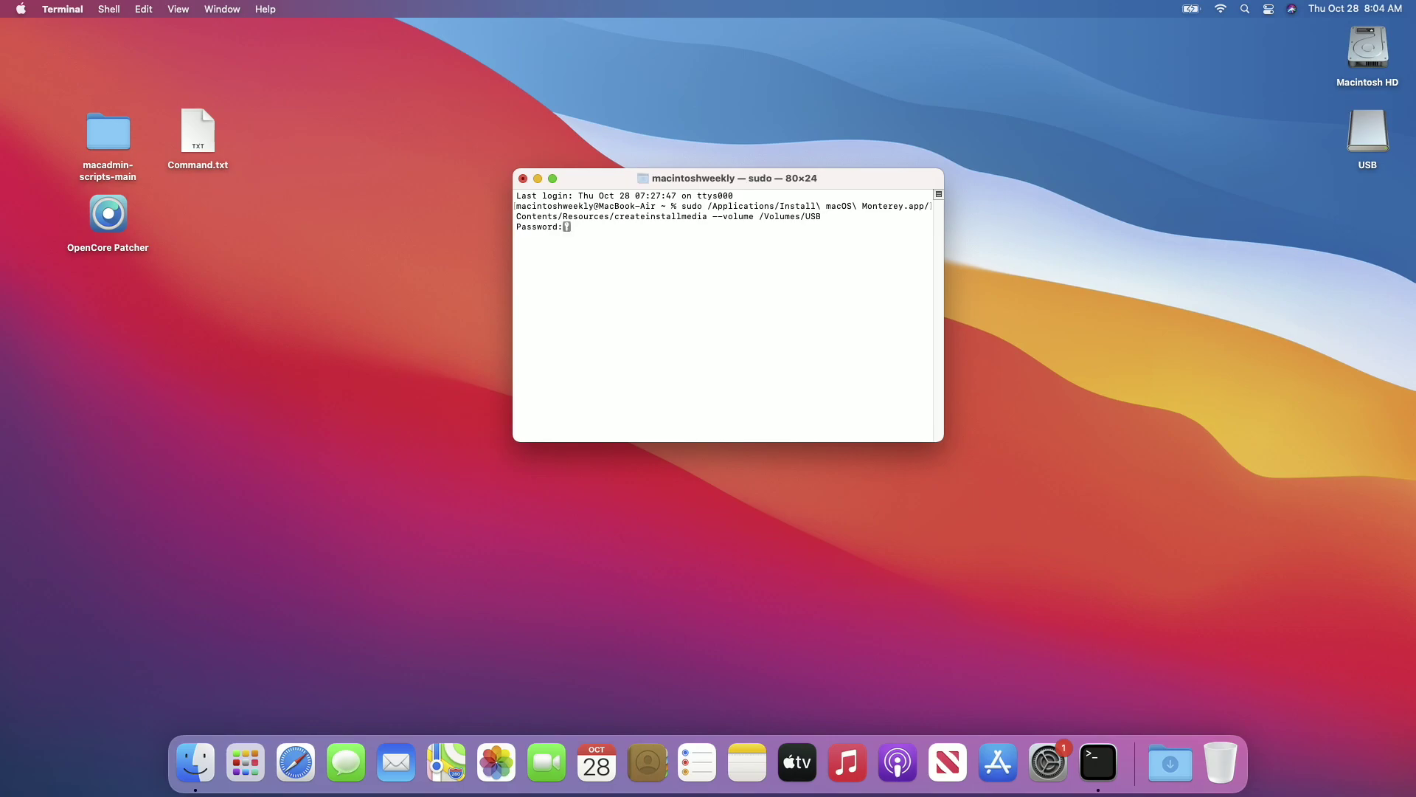
key("Return")
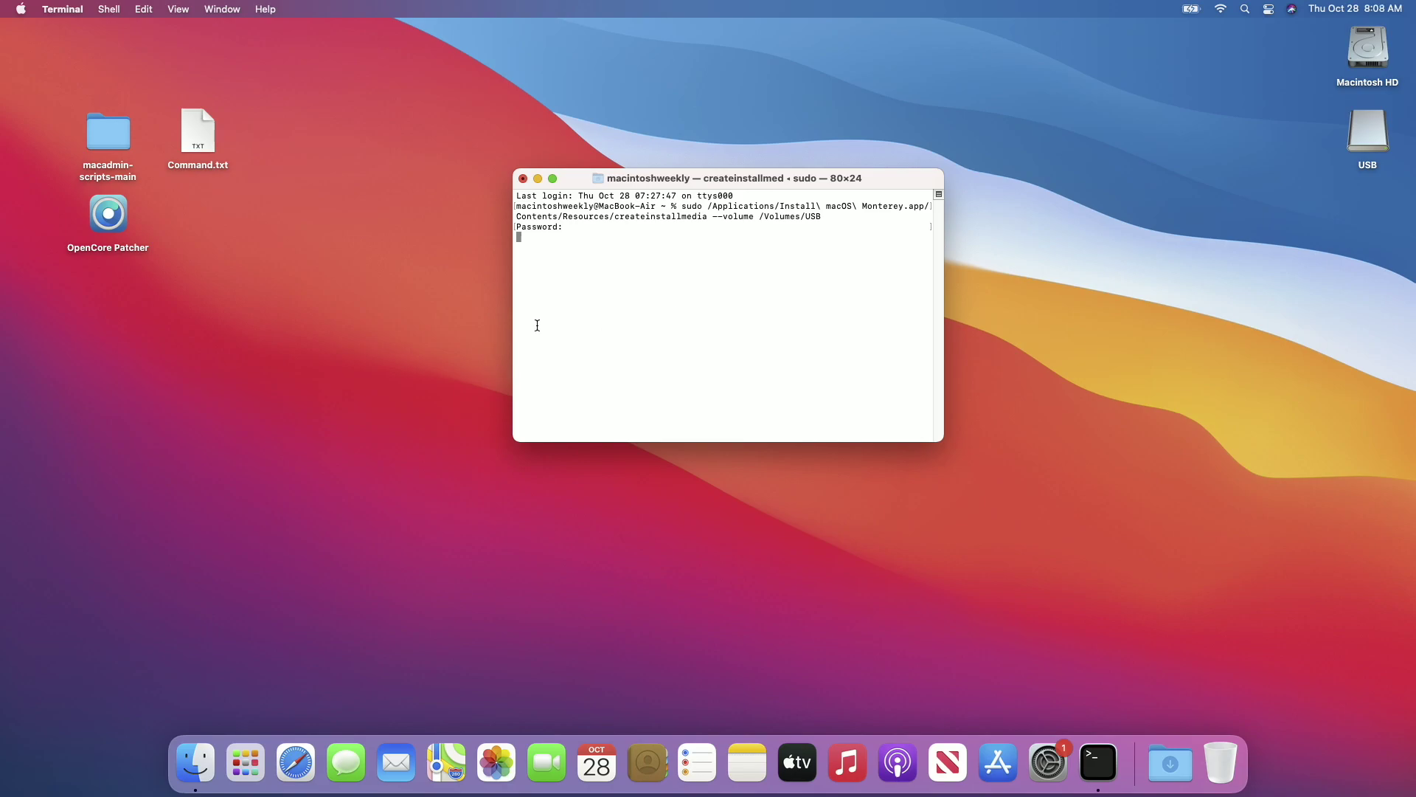
- Launch Install macOS Monterey from Launchpad, then quit it with Cmd+Q without installing
left_click(249, 758)
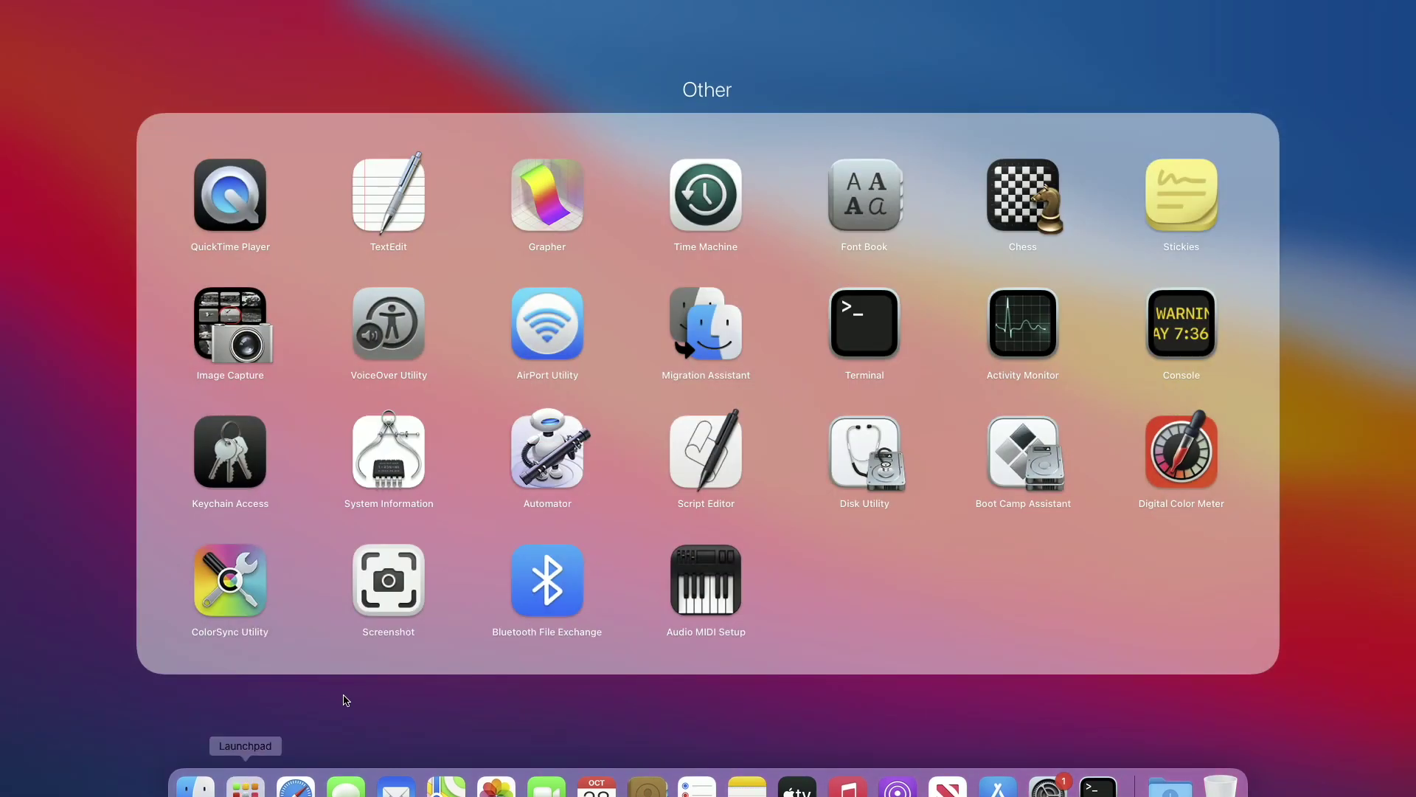
left_click(341, 695)
left_click(208, 637)
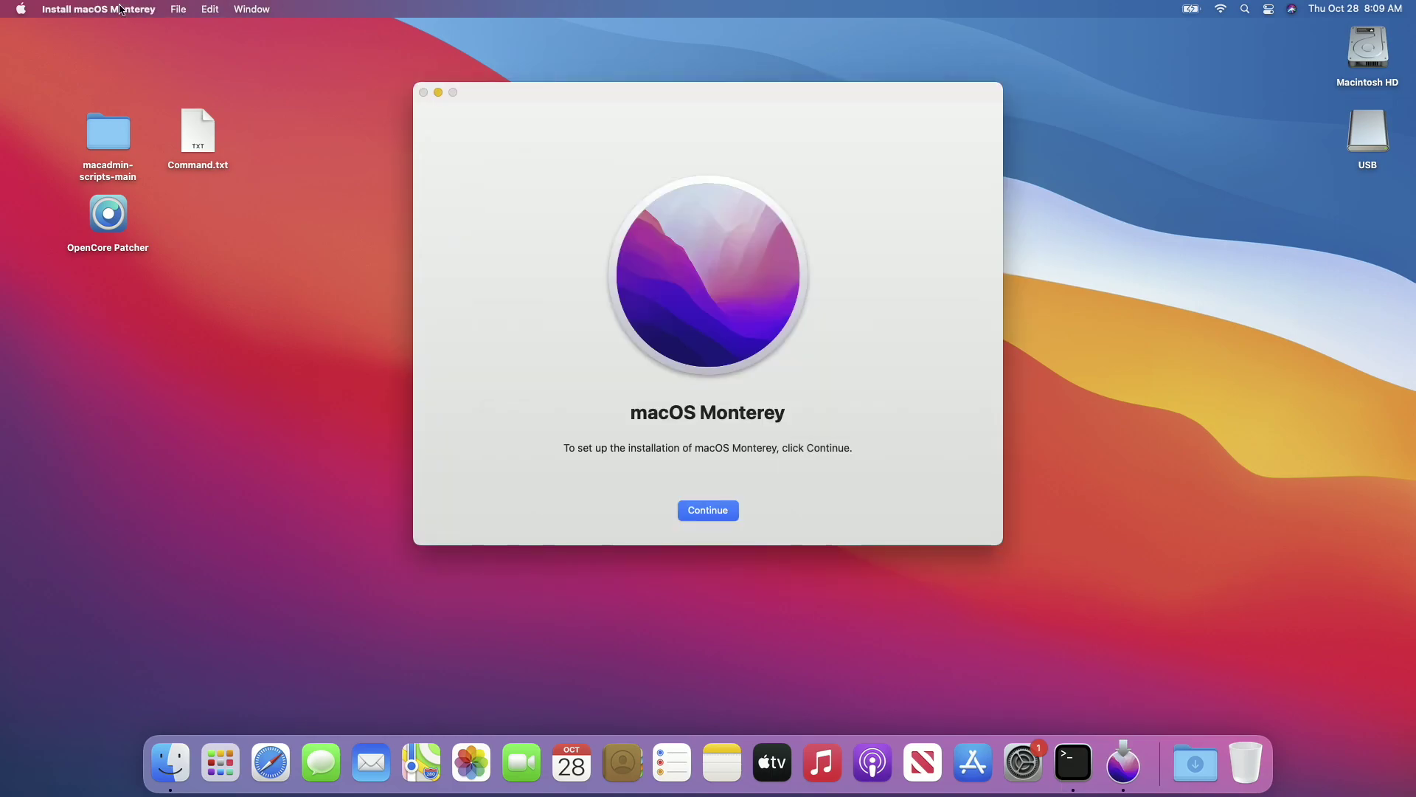
key("super+q")
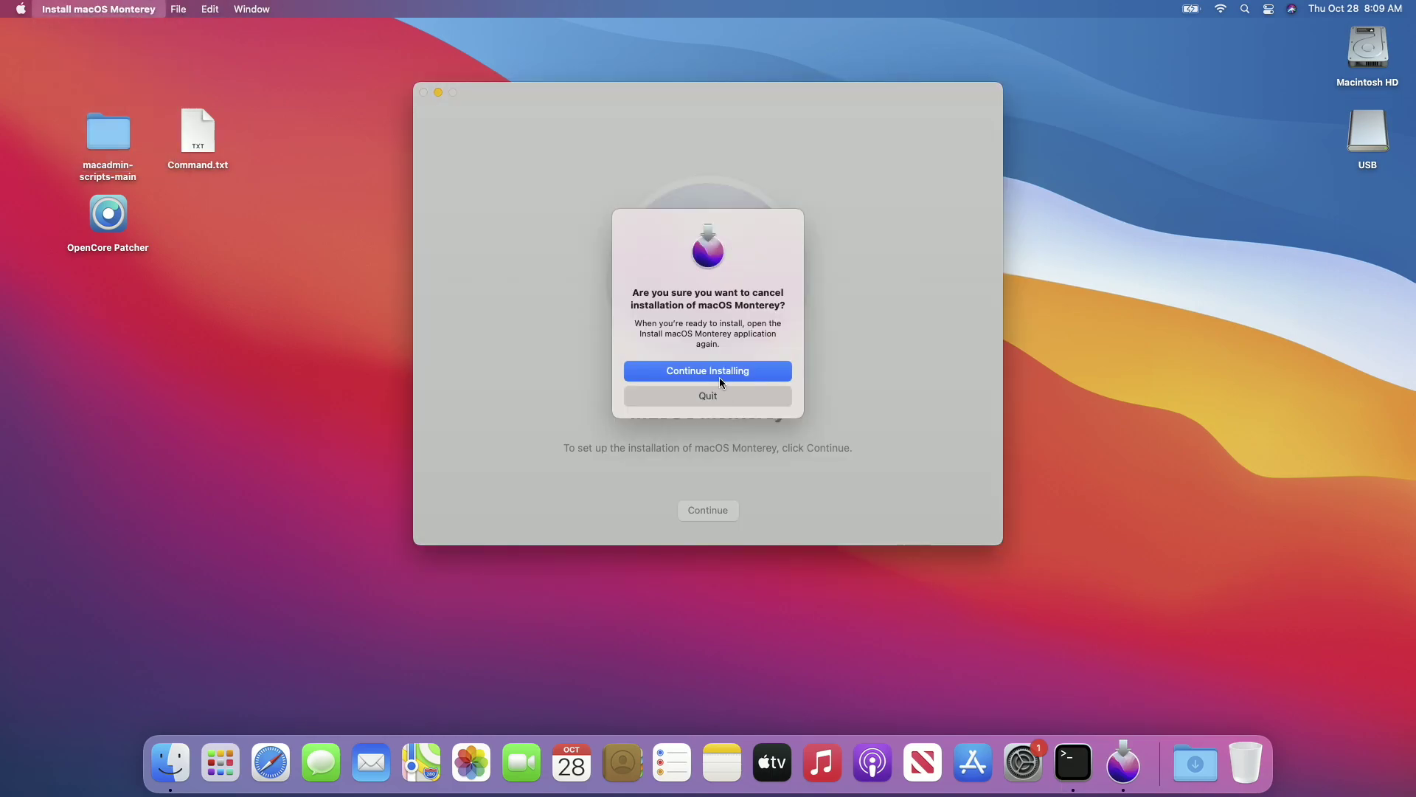
left_click(720, 395)
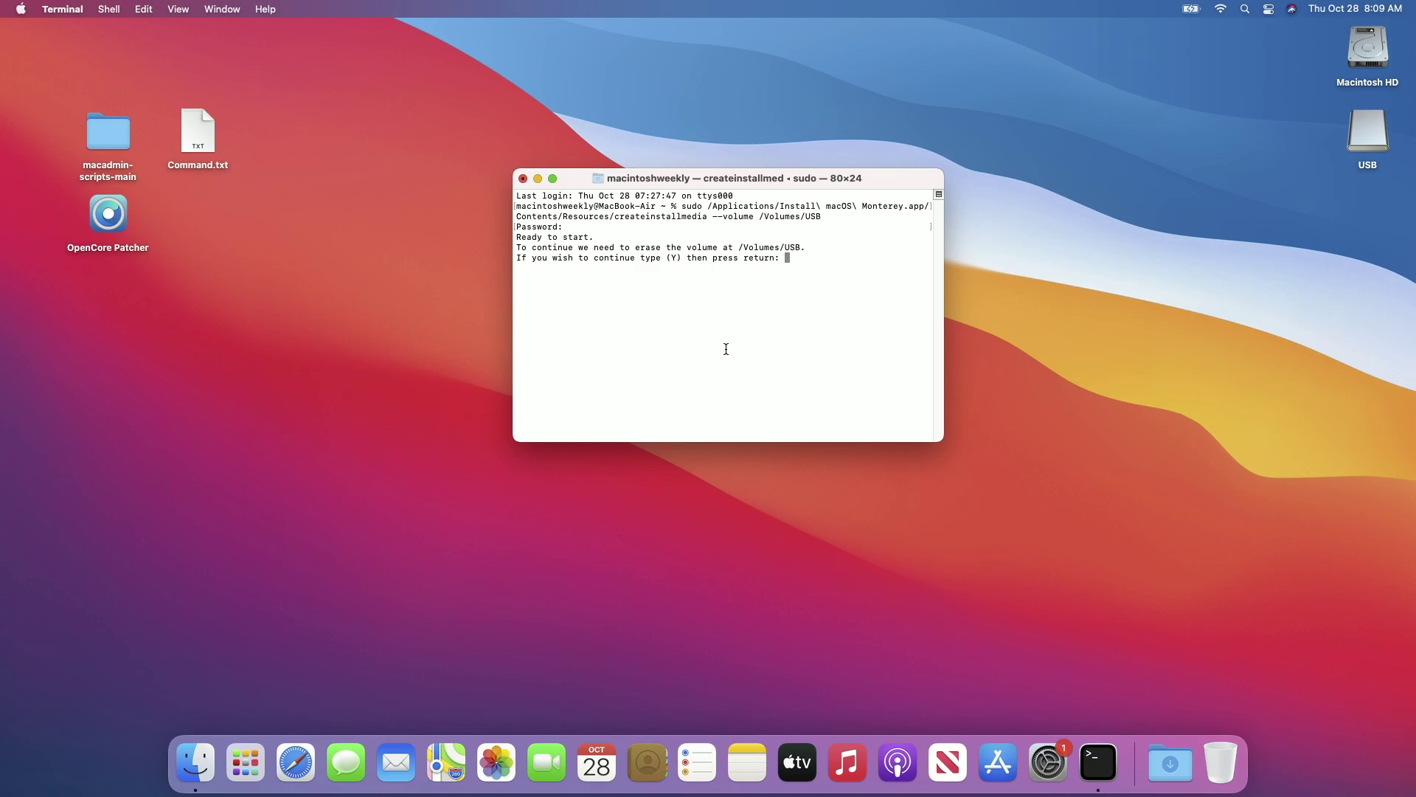
- Answer Y to erase /Volumes/USB and allow removable-volume access so the install media is created
type("Y")
key("Return")
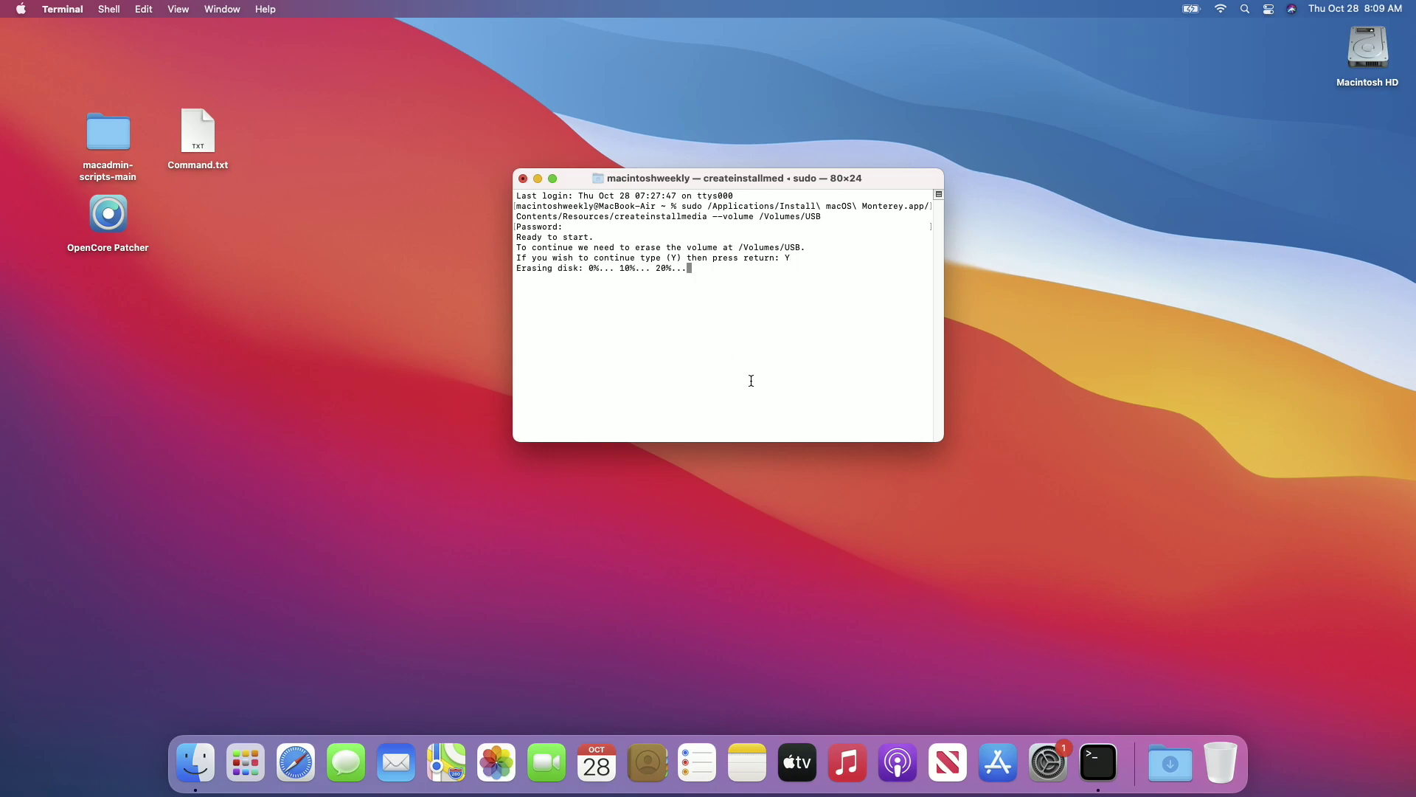
left_click(740, 264)
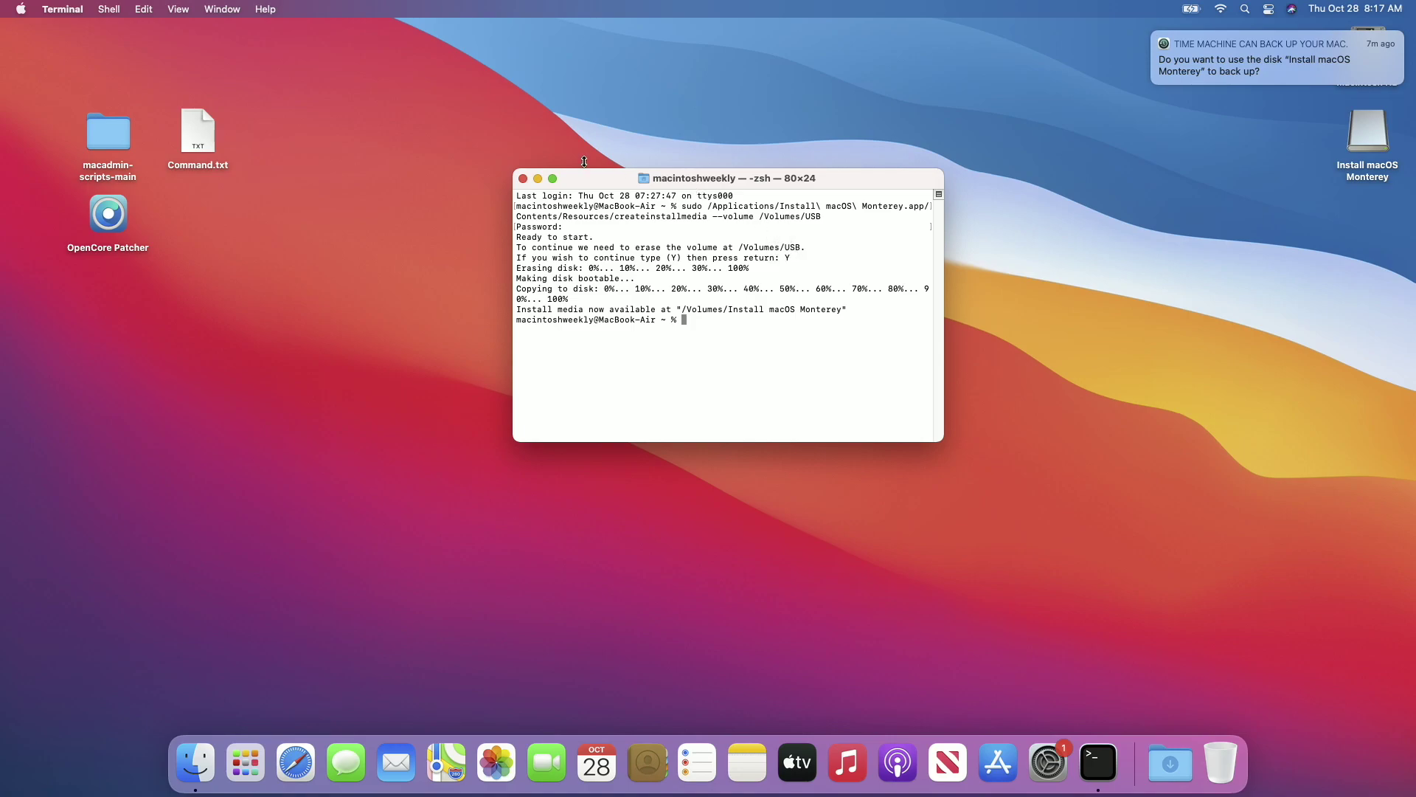
- Quit Terminal, dismiss the Time Machine notification, and launch OpenCore Patcher from the desktop
left_click(63, 9)
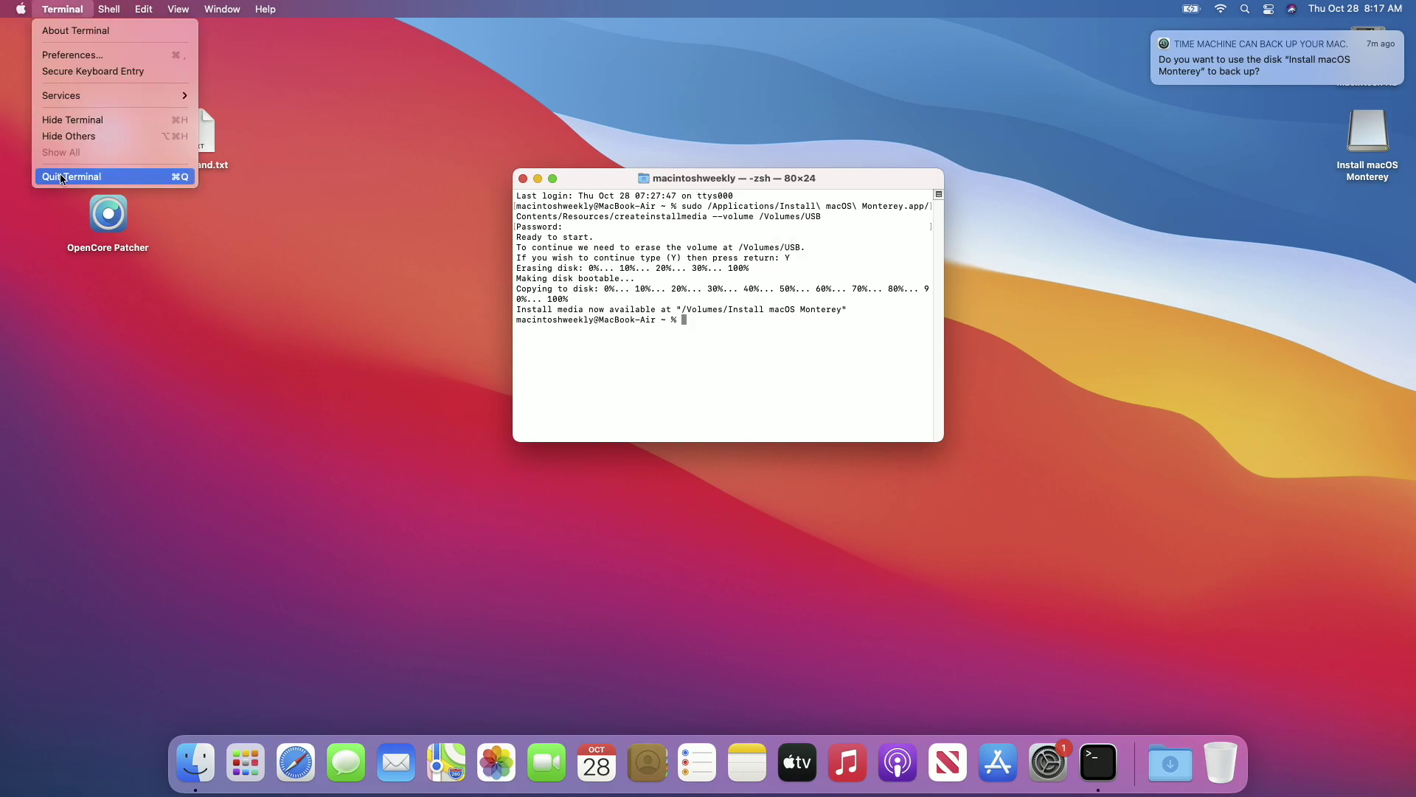
left_click(64, 174)
left_click(1153, 35)
double_click(121, 216)
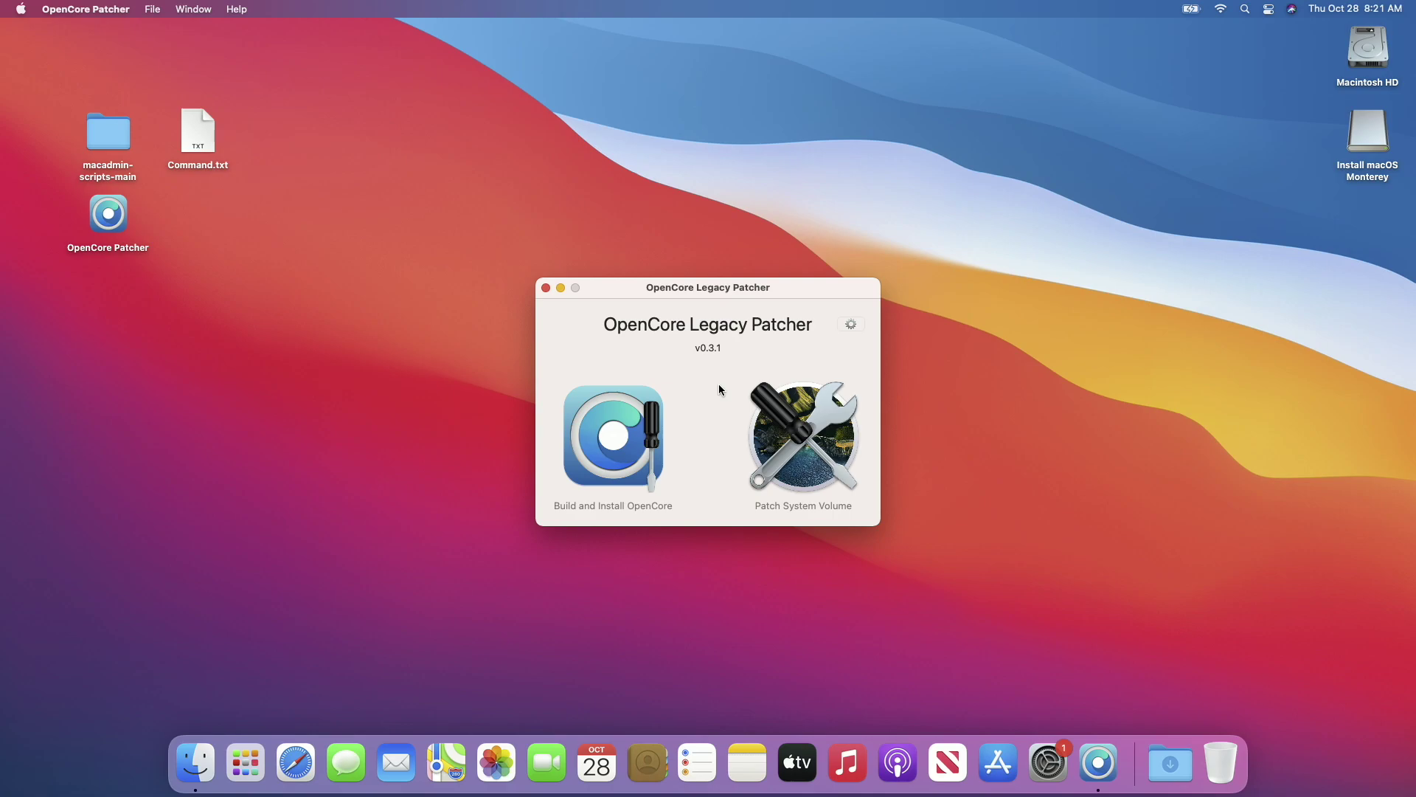
- Confirm in About This Mac's System Report that the model is MacBookAir6,2, then close both windows
left_click(20, 9)
left_click(46, 27)
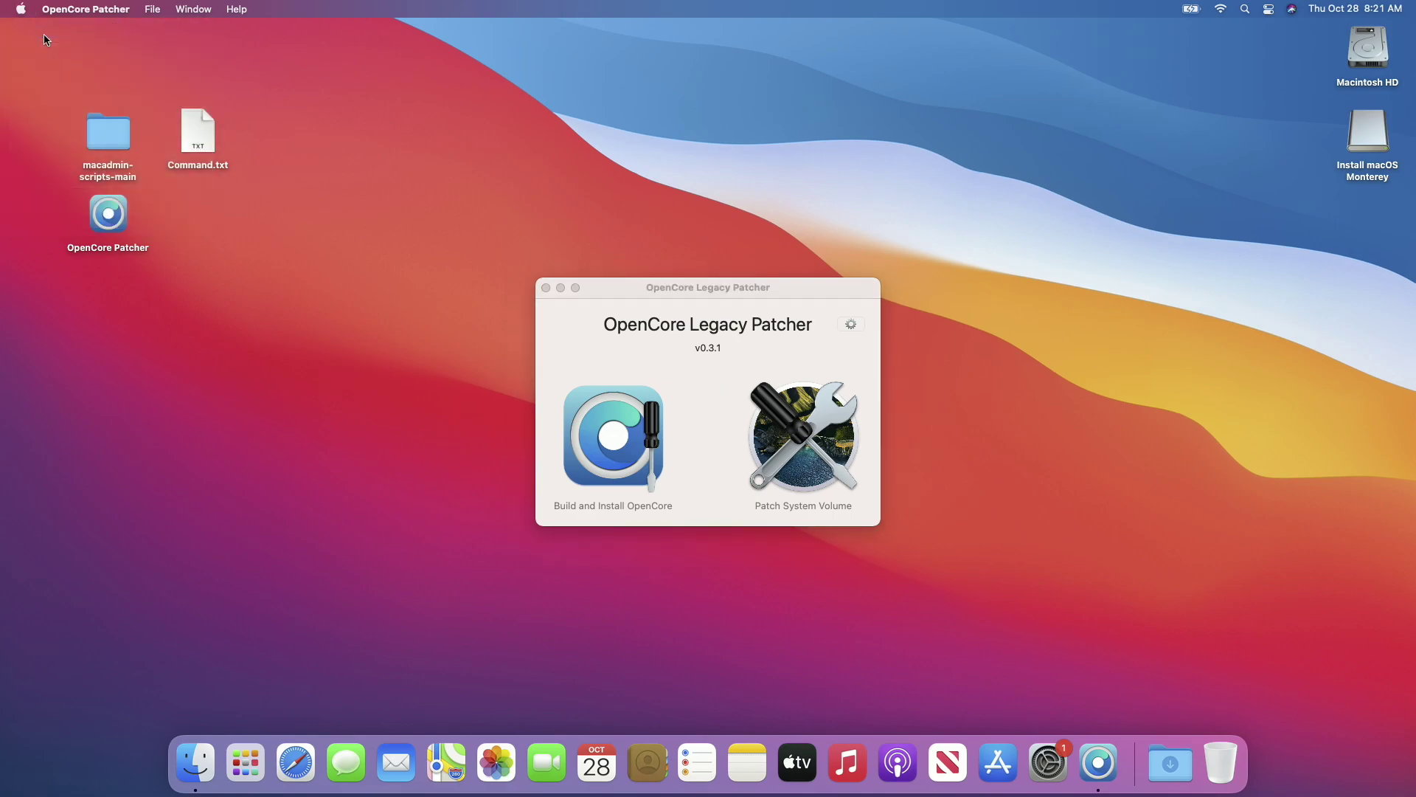
left_click(716, 352)
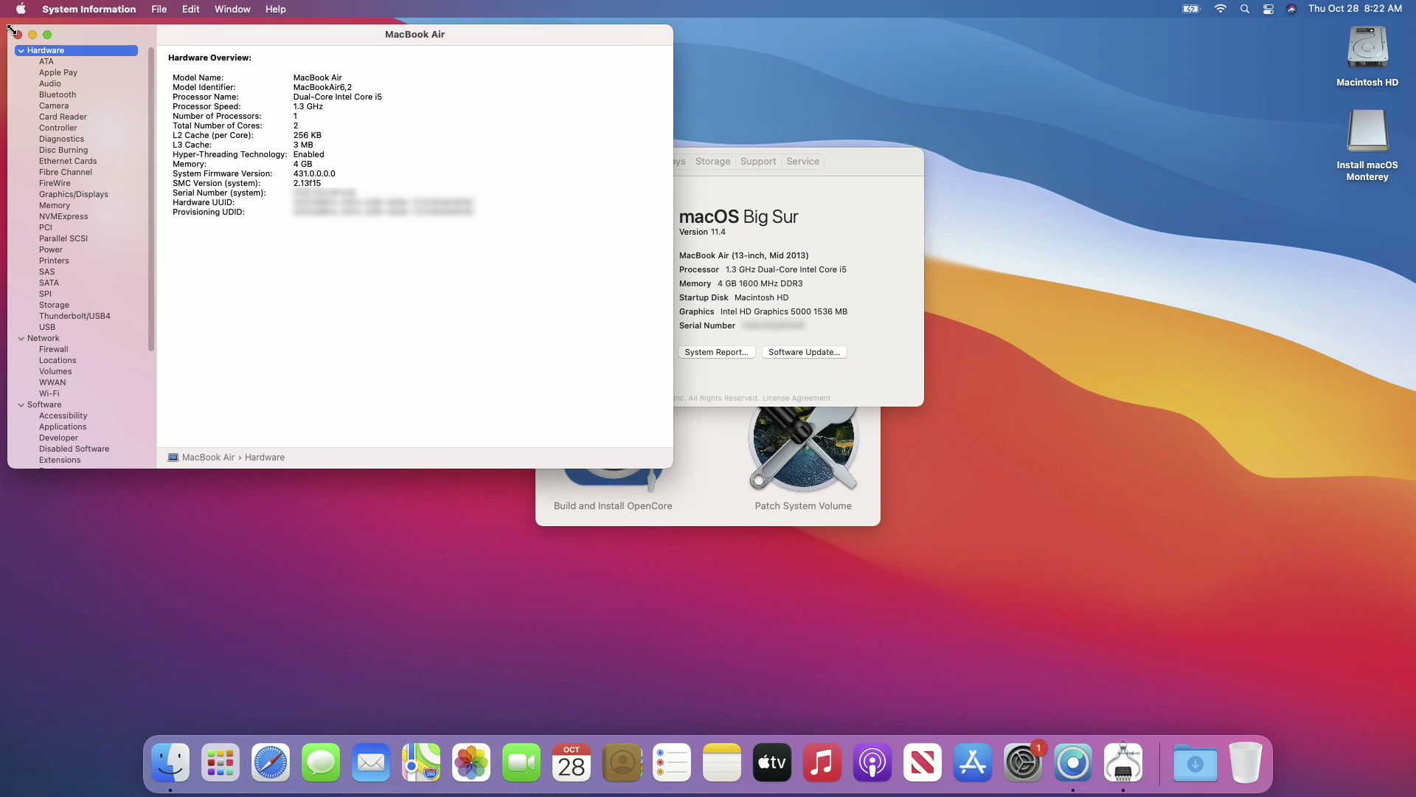
left_click(18, 35)
left_click(508, 162)
- In the patcher's Settings, keep MacBookAir6,2 as the target Mac model
left_click(850, 325)
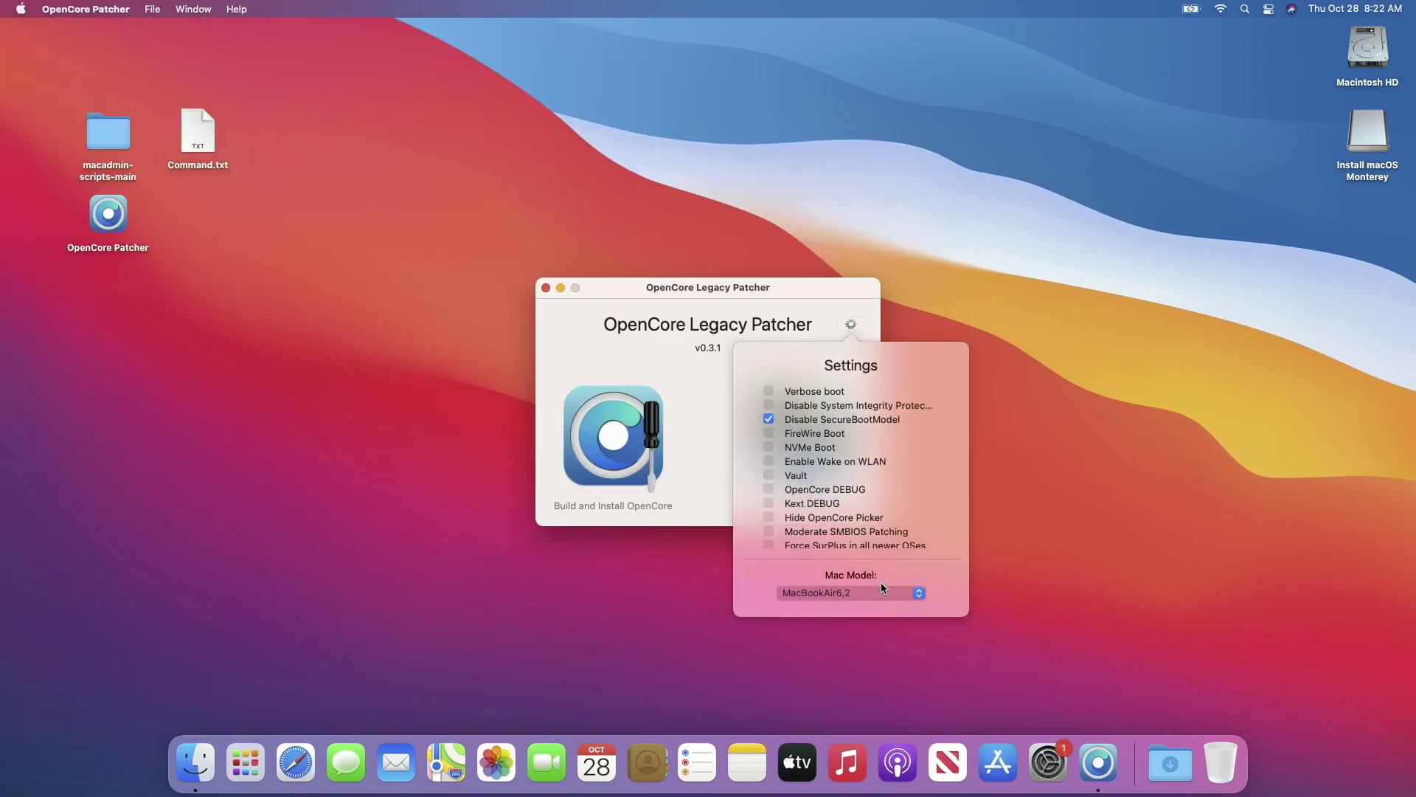
left_click(880, 587)
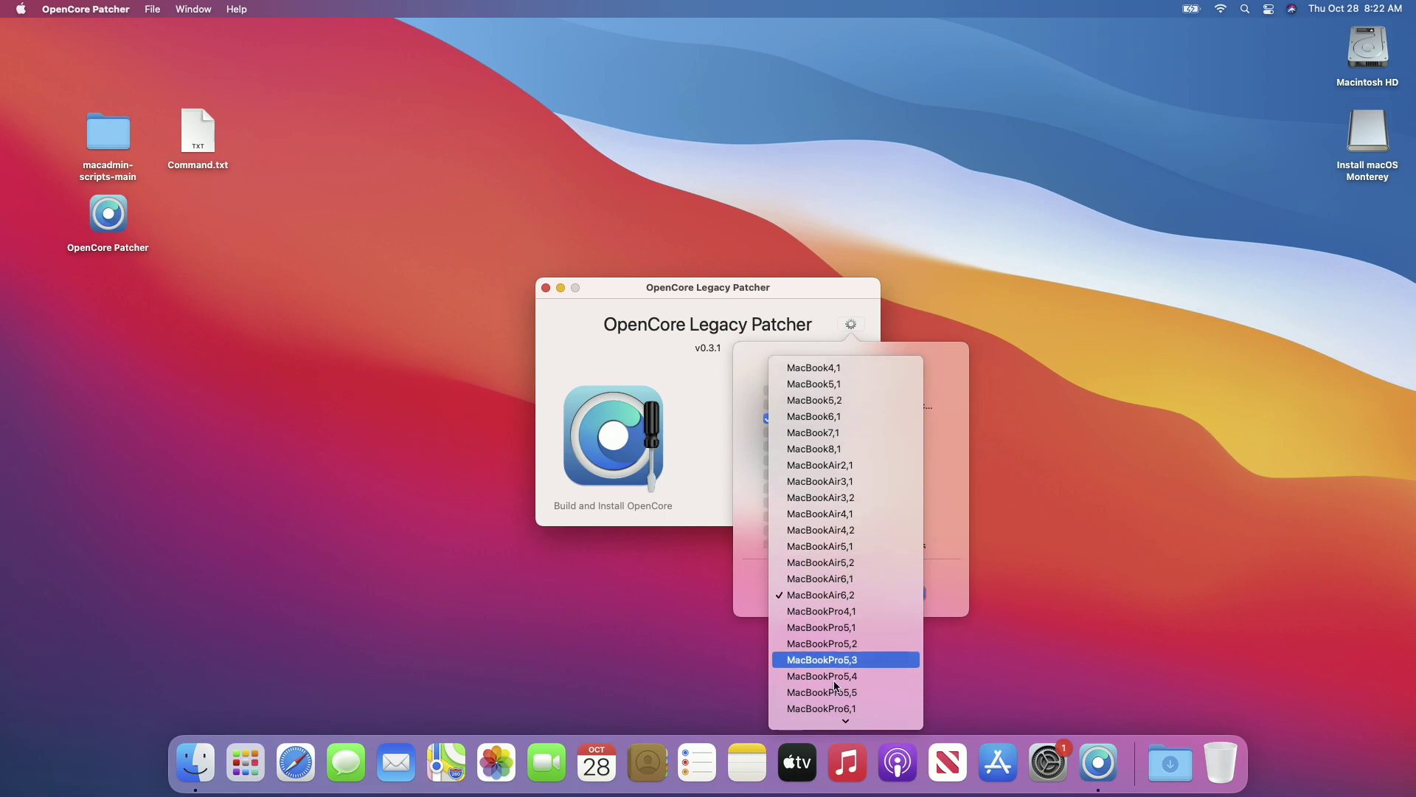
mouse_move(845, 721)
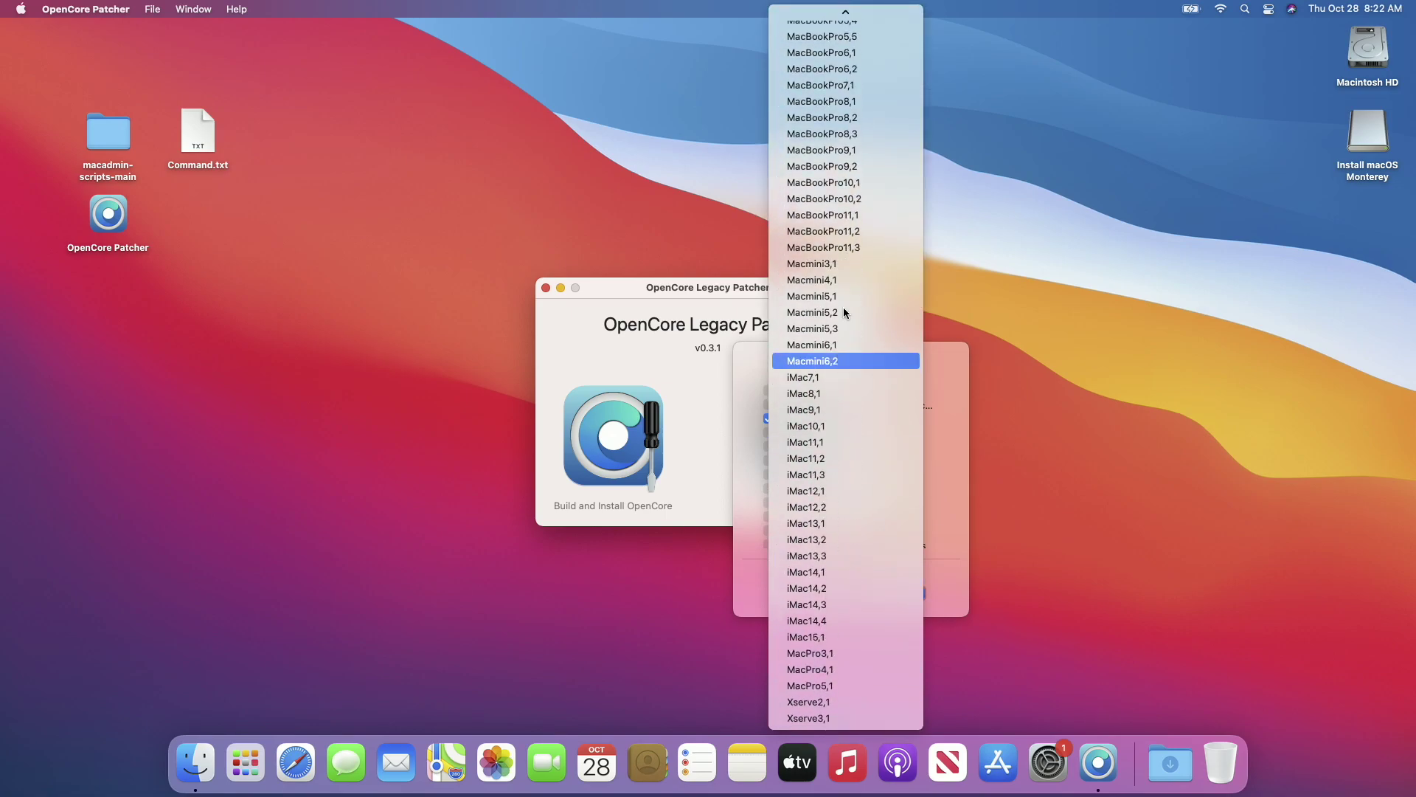
scroll(846, 295, "up", 5)
left_click(851, 249)
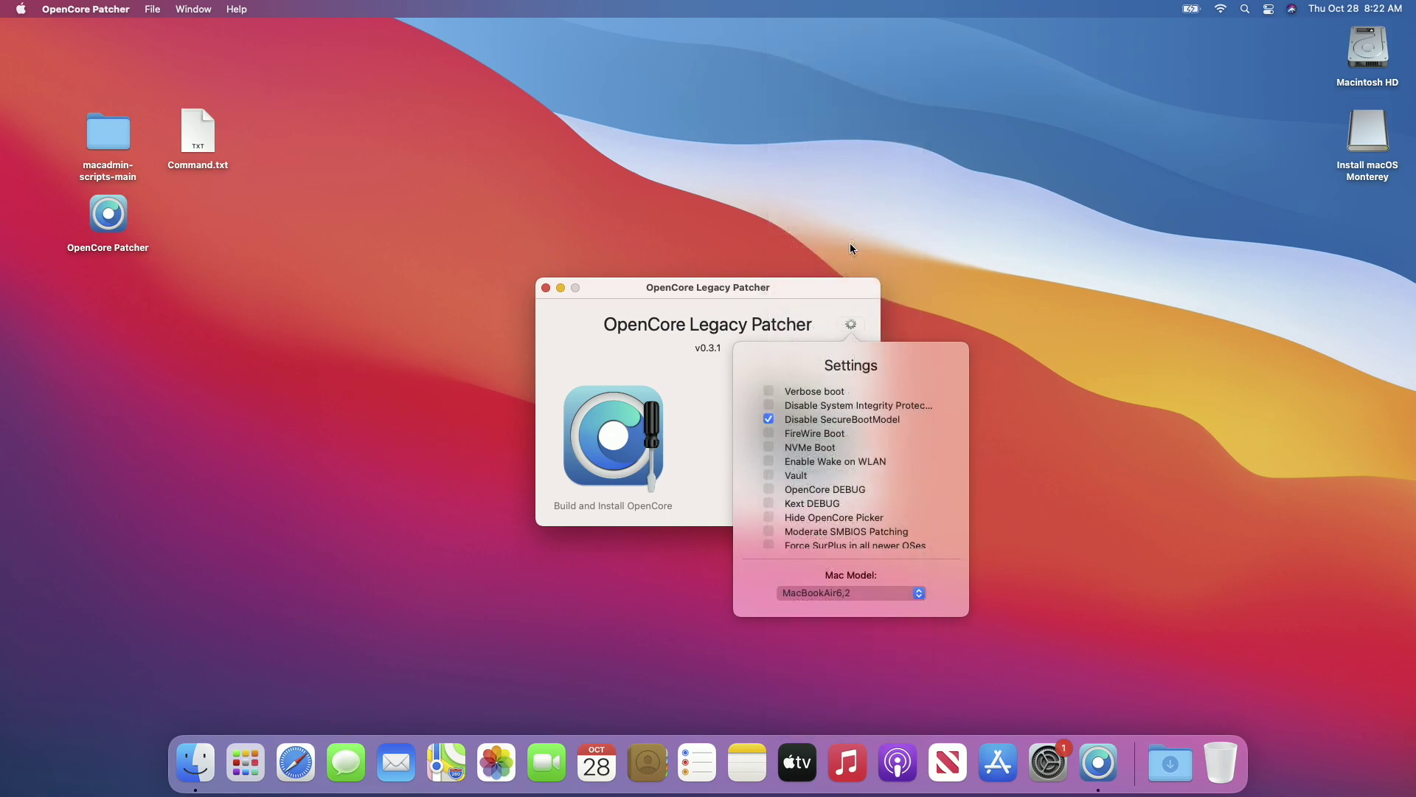
left_click(851, 325)
- Build and install OpenCore onto the SanDisk 3.2Gen1 drive, entering the admin password
left_click(646, 436)
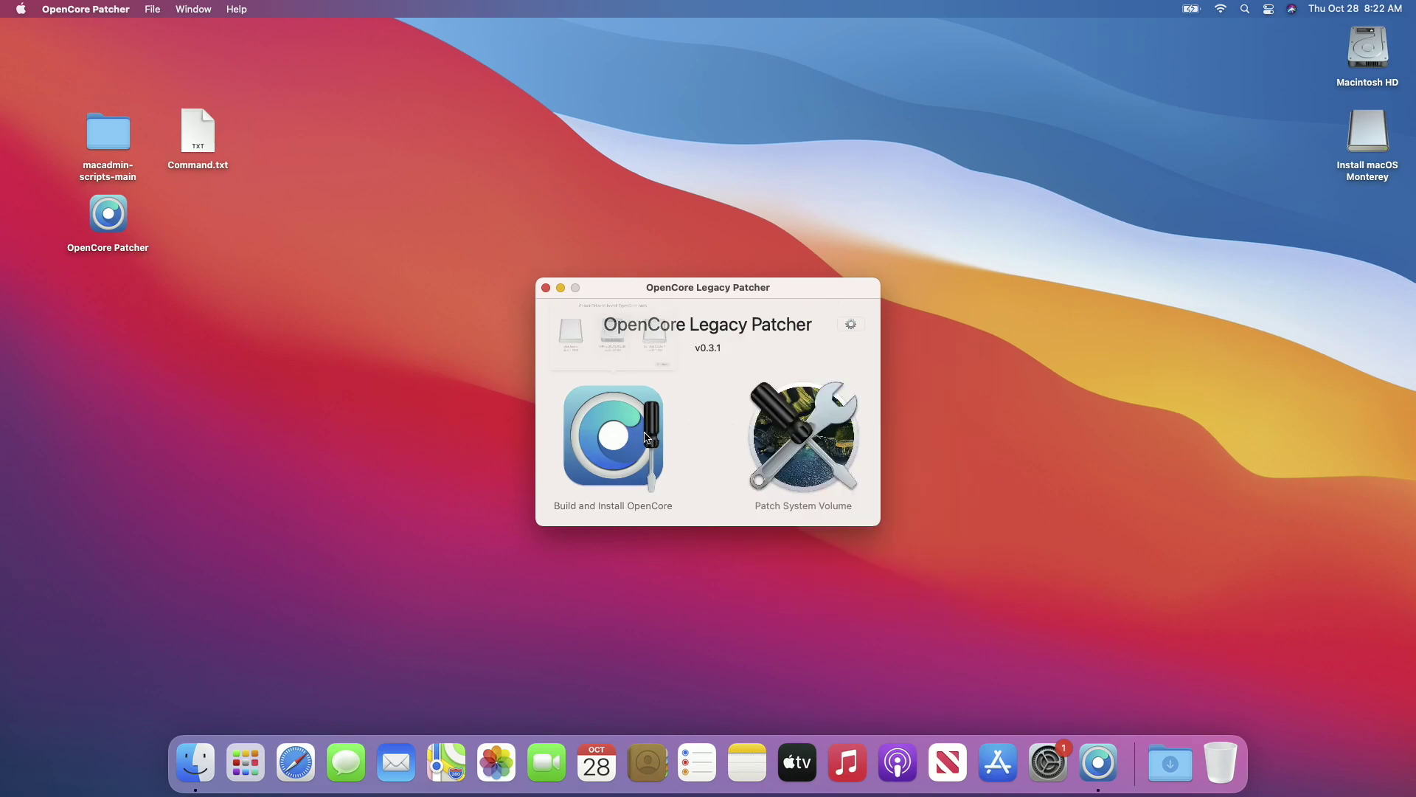
left_click(756, 211)
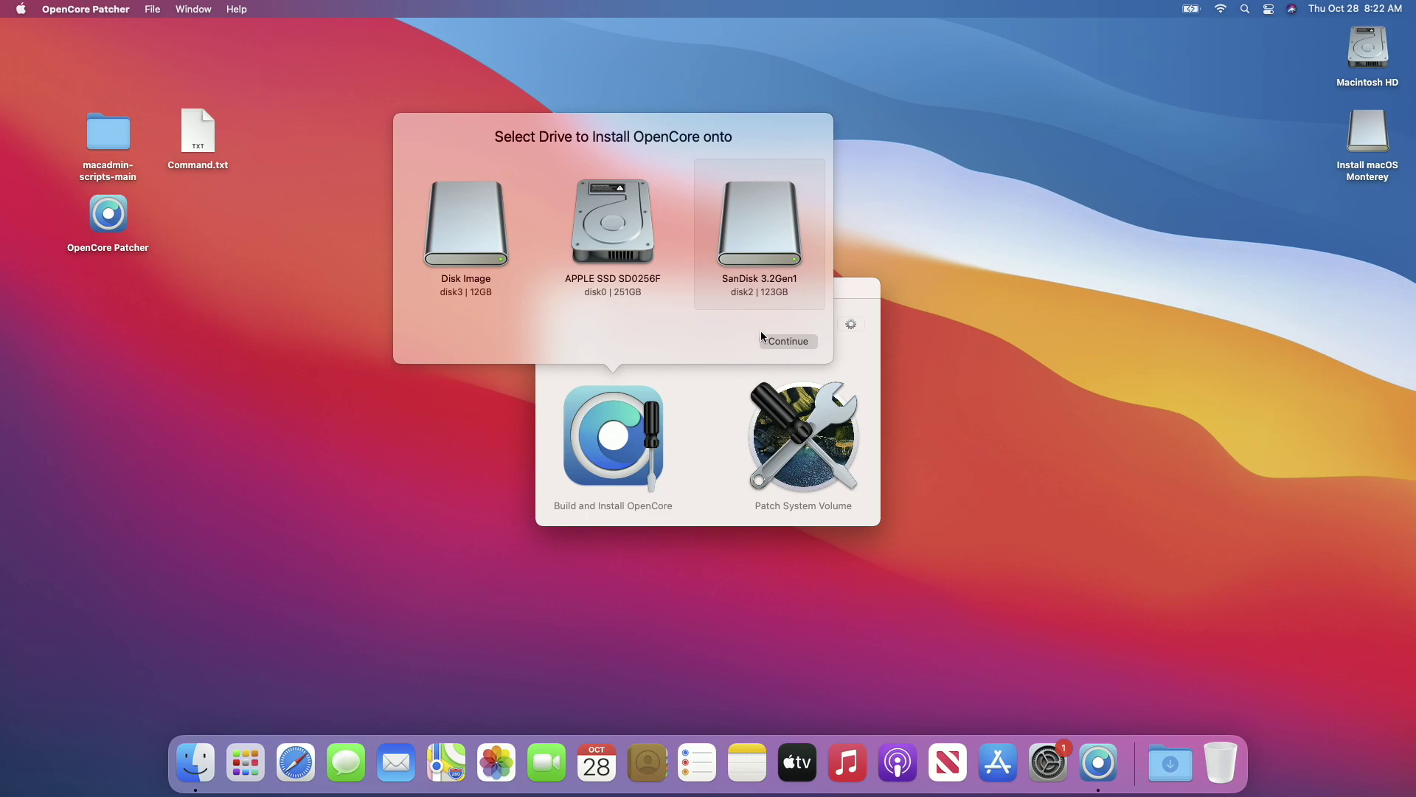
type("******")
key("Return")
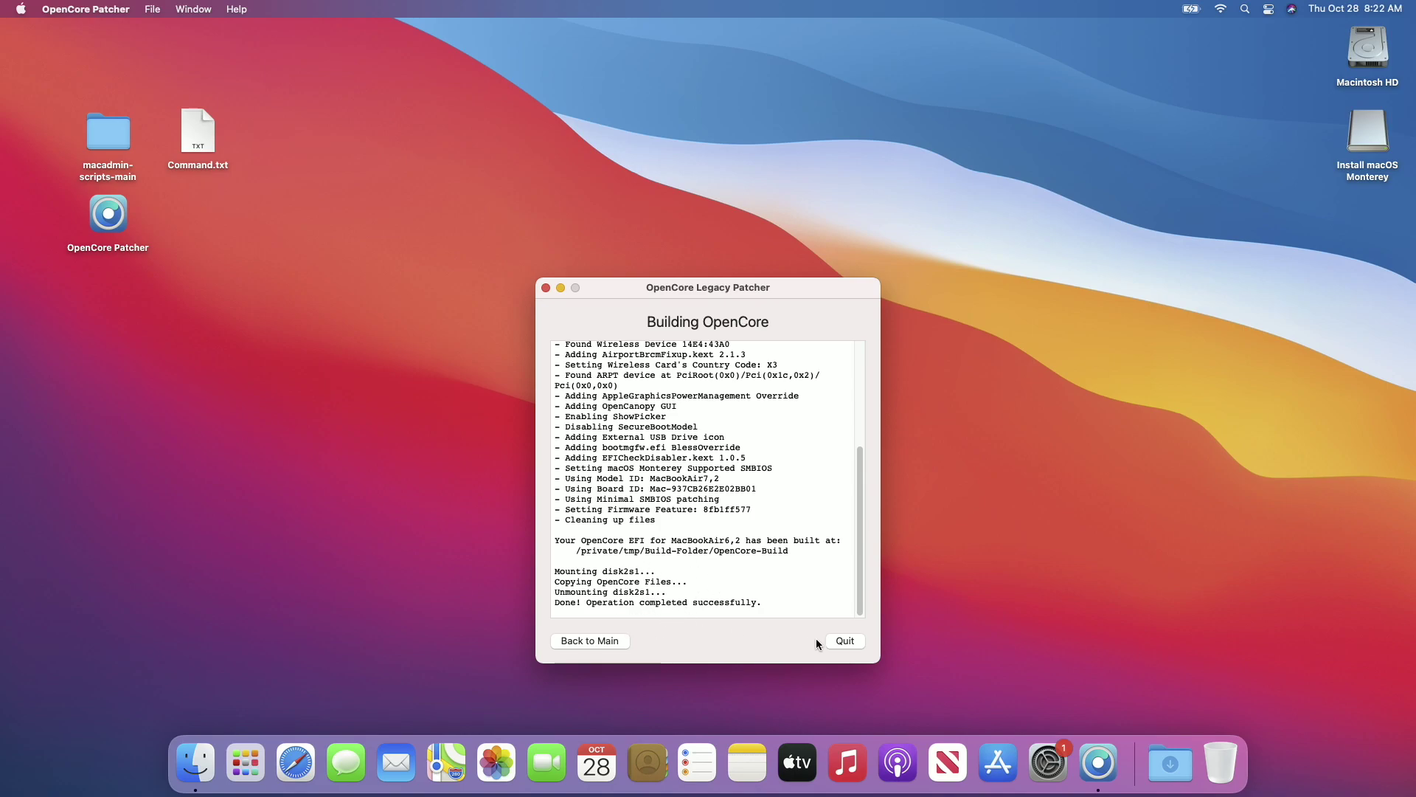
- Quit the patcher and paste a copy of OpenCore Patcher onto the Install macOS Monterey volume
left_click(845, 640)
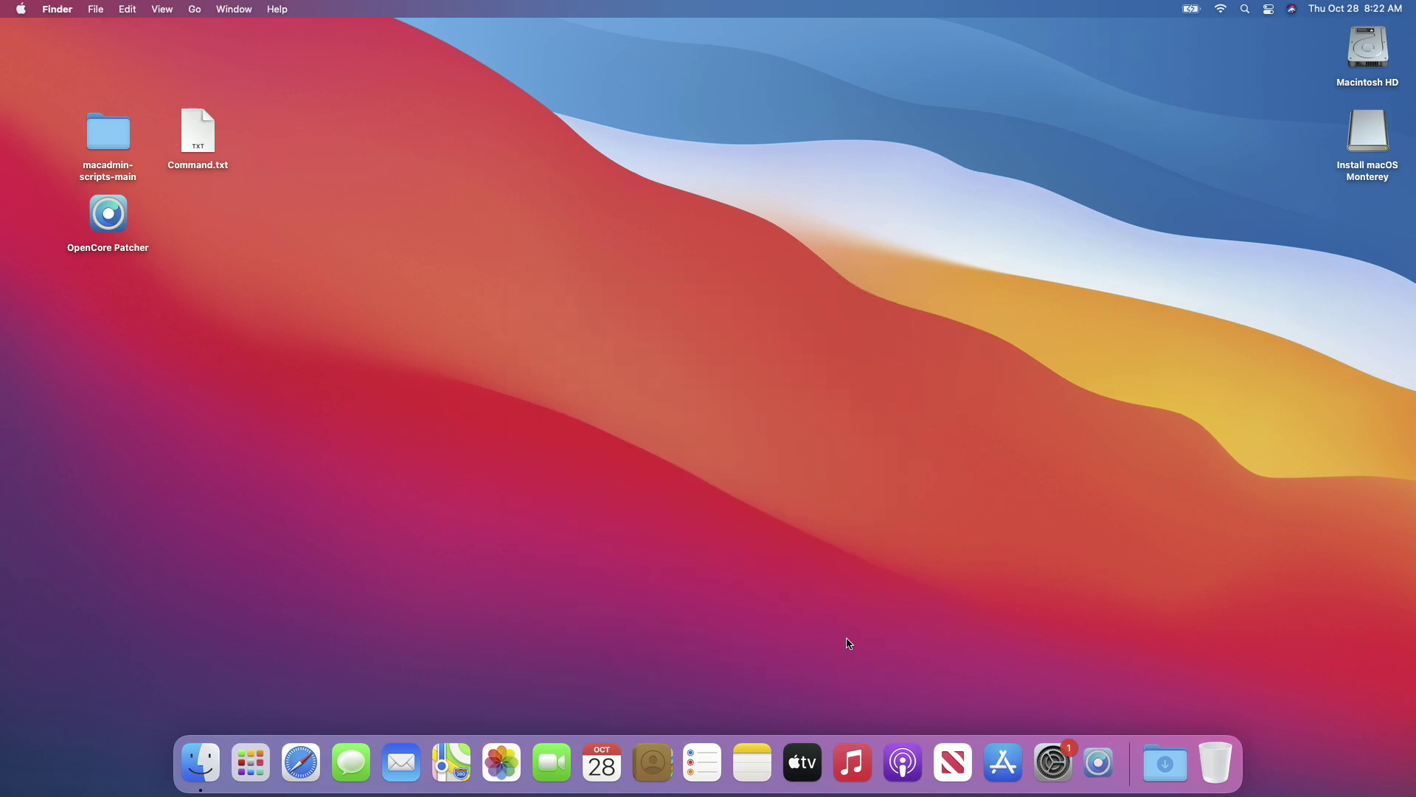
left_click(124, 226)
left_click(333, 255)
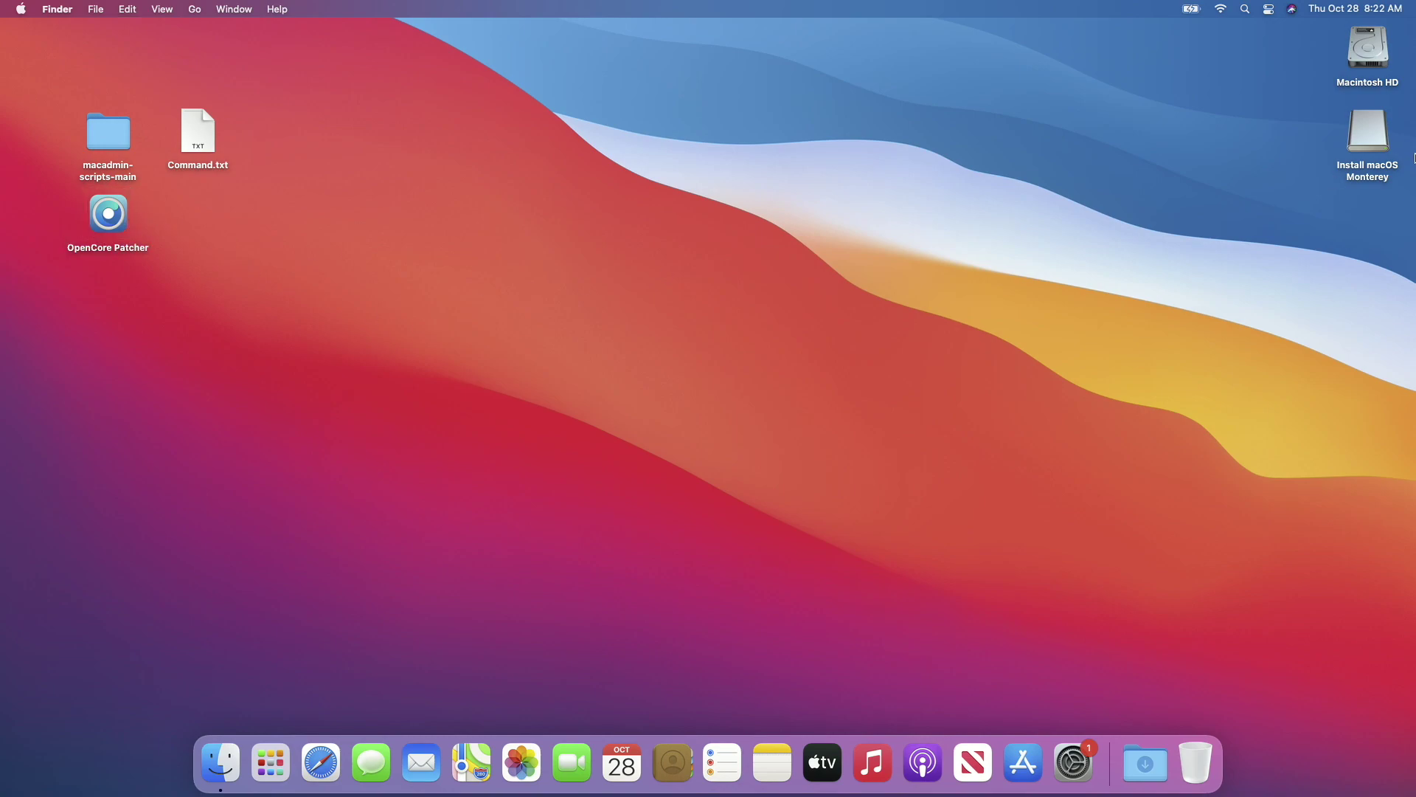
double_click(1378, 136)
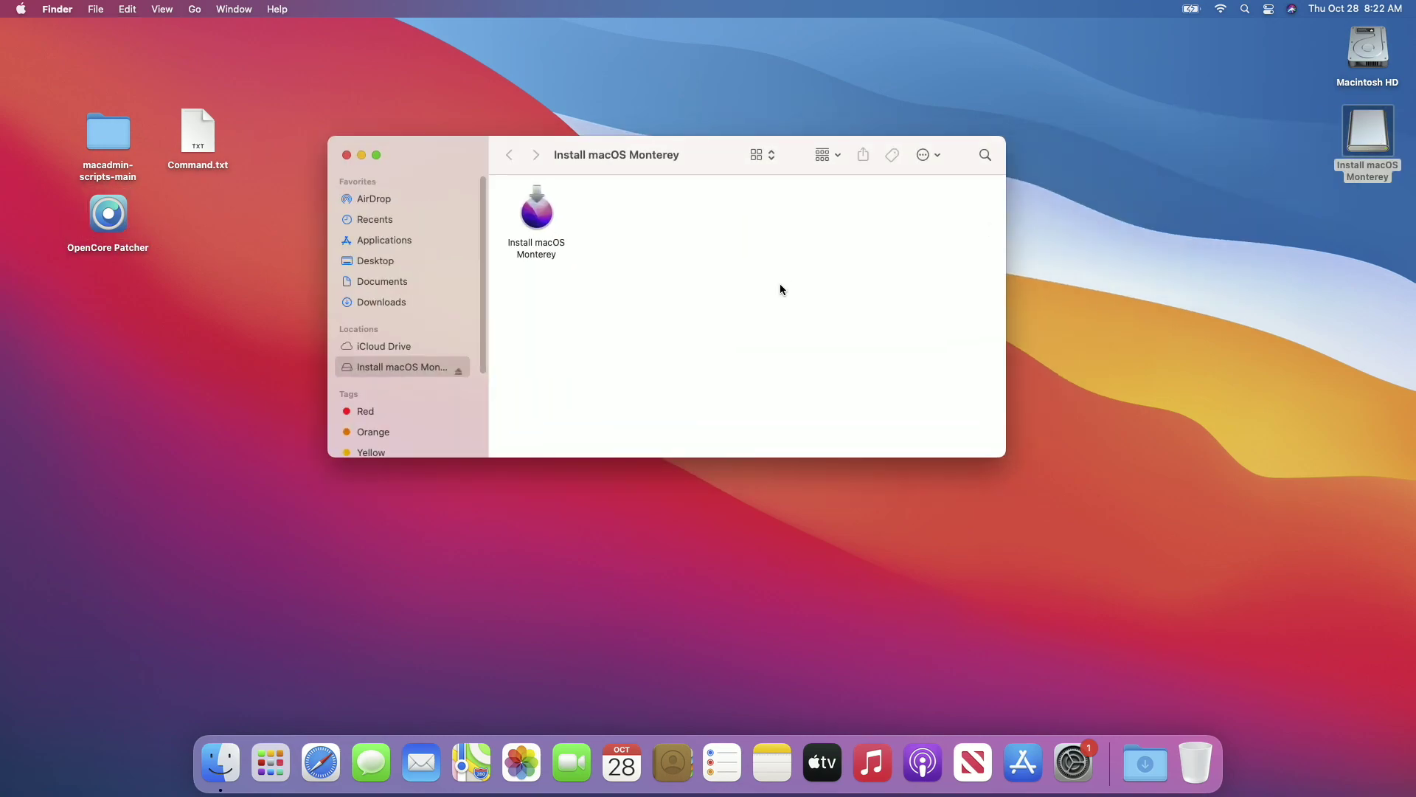
key("super+v")
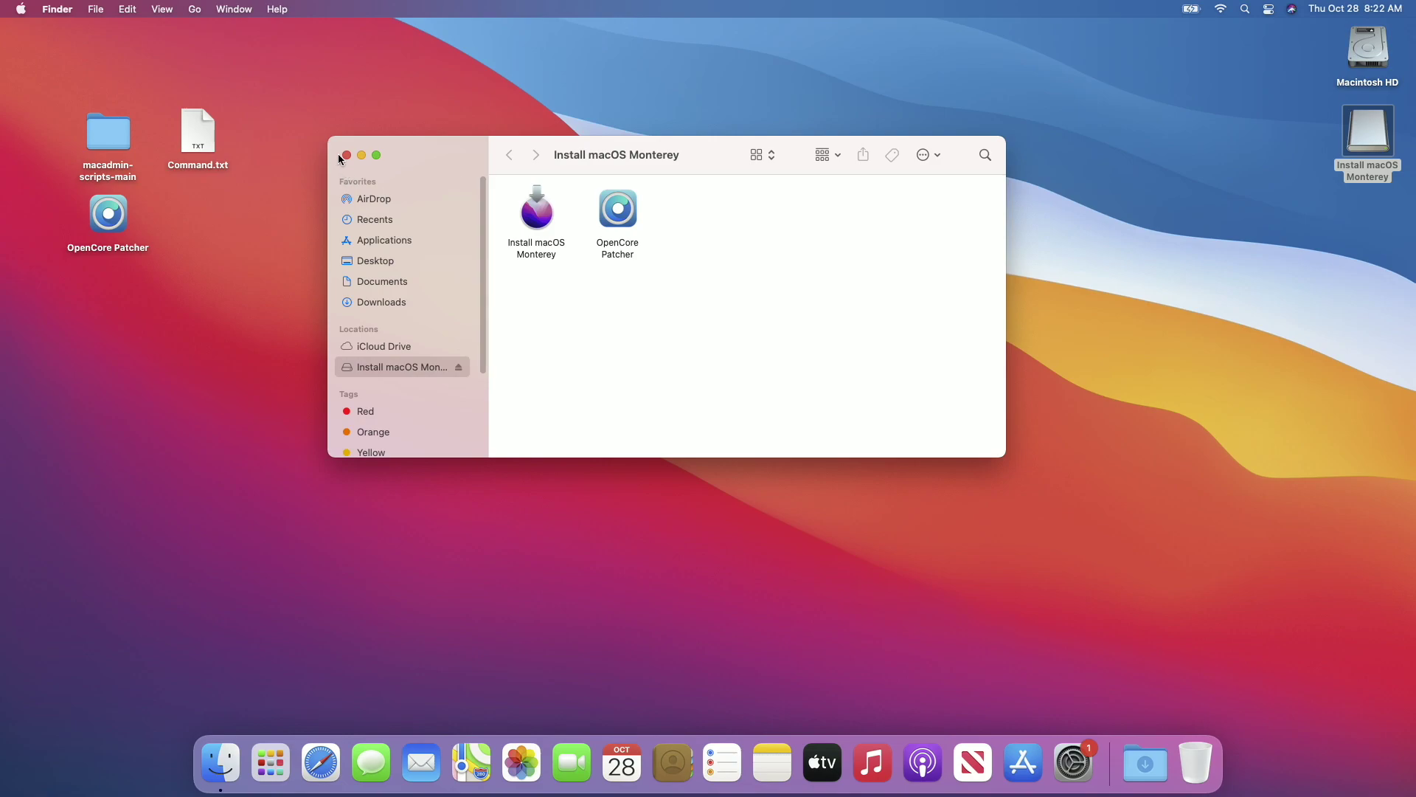
left_click(346, 155)
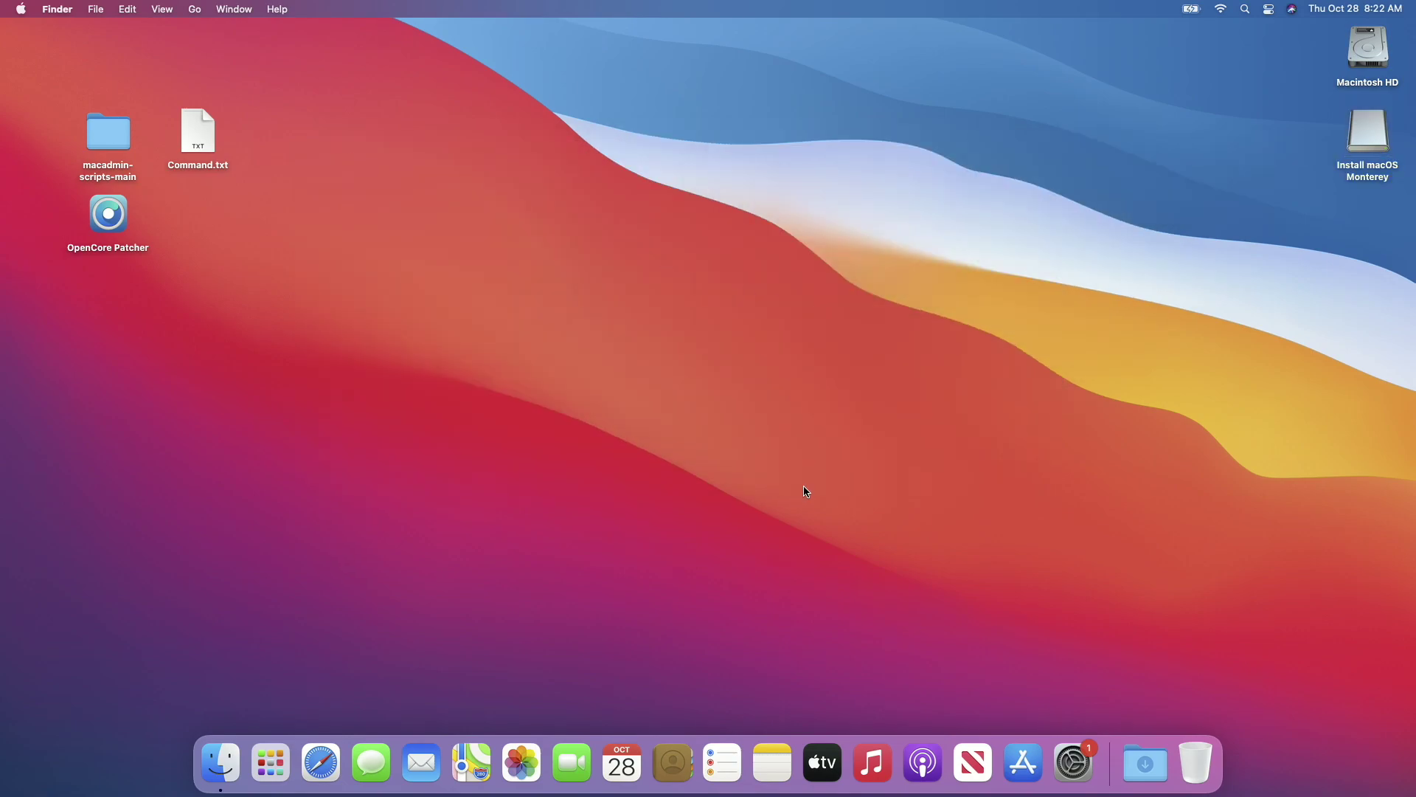
- Restart the Mac from the Apple menu and confirm
left_click(21, 8)
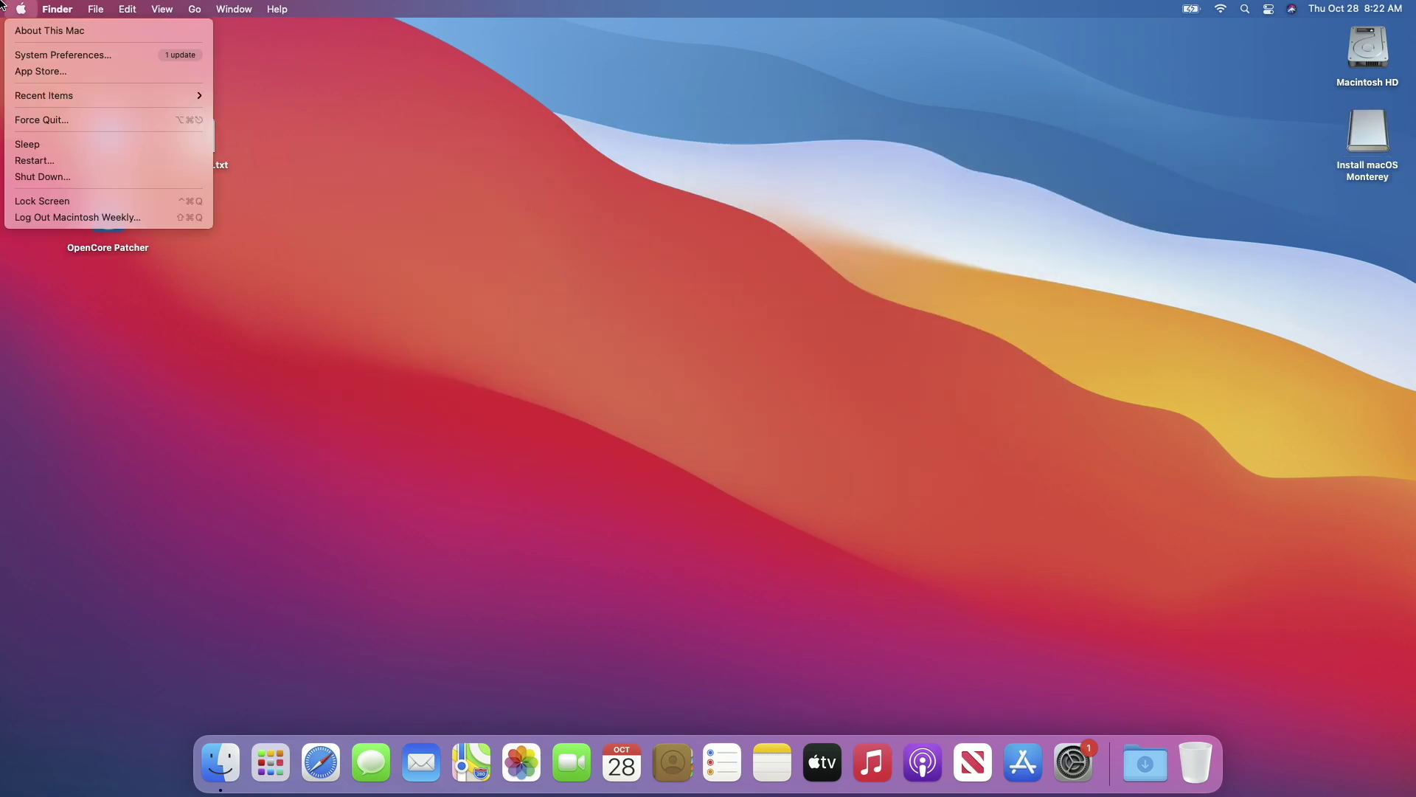
left_click(69, 160)
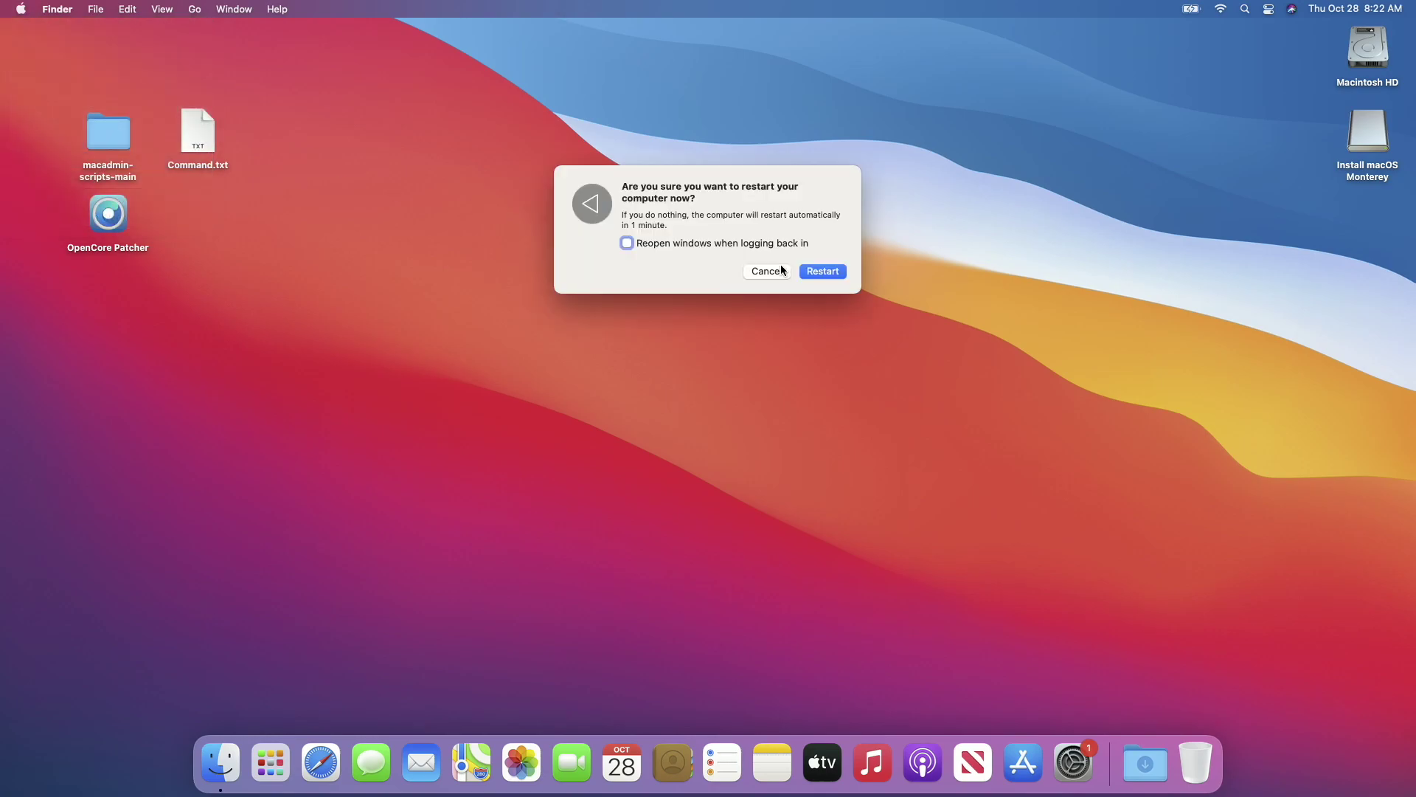
left_click(807, 273)
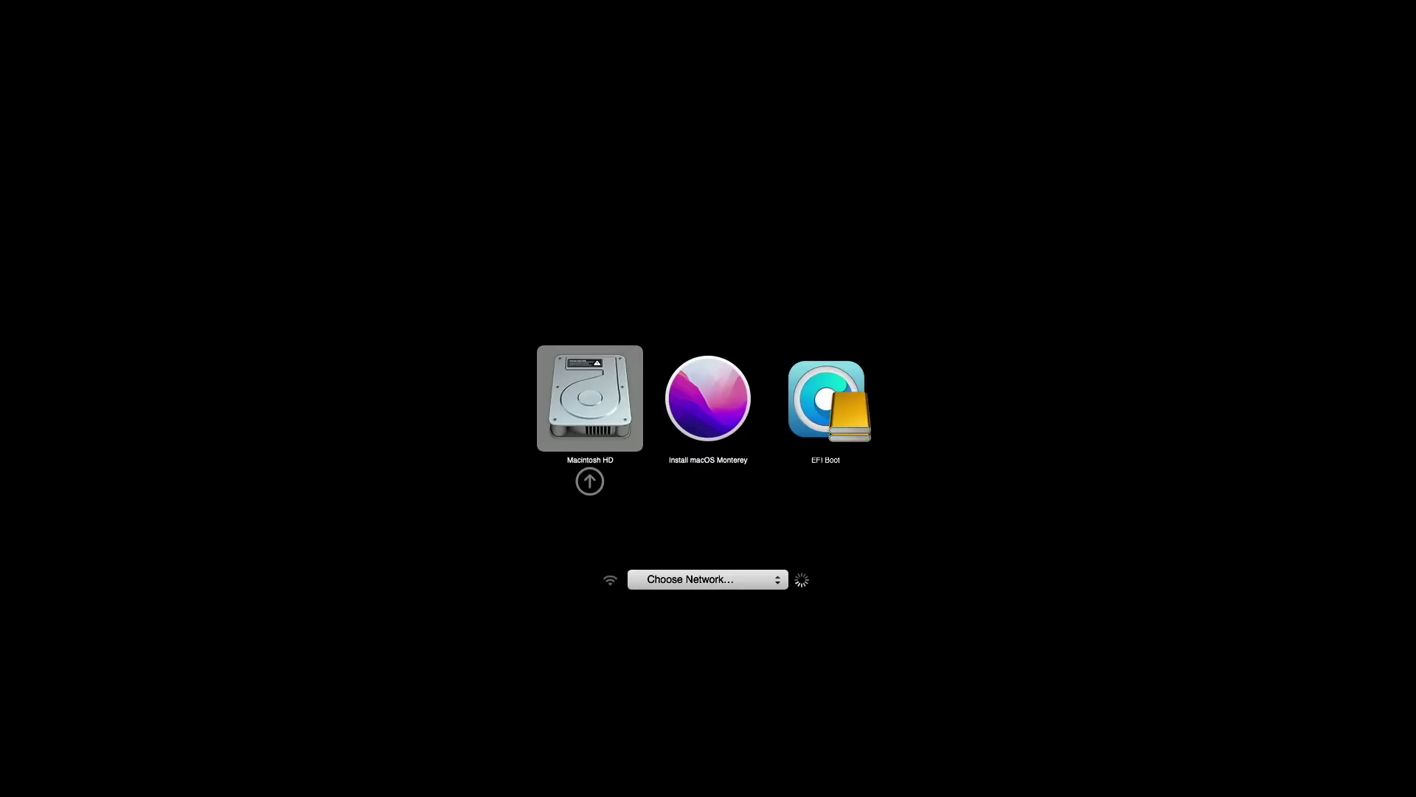
- In the boot picker, boot EFI Boot and then the Install macOS Monterey installer
key("Right")
key("Right")
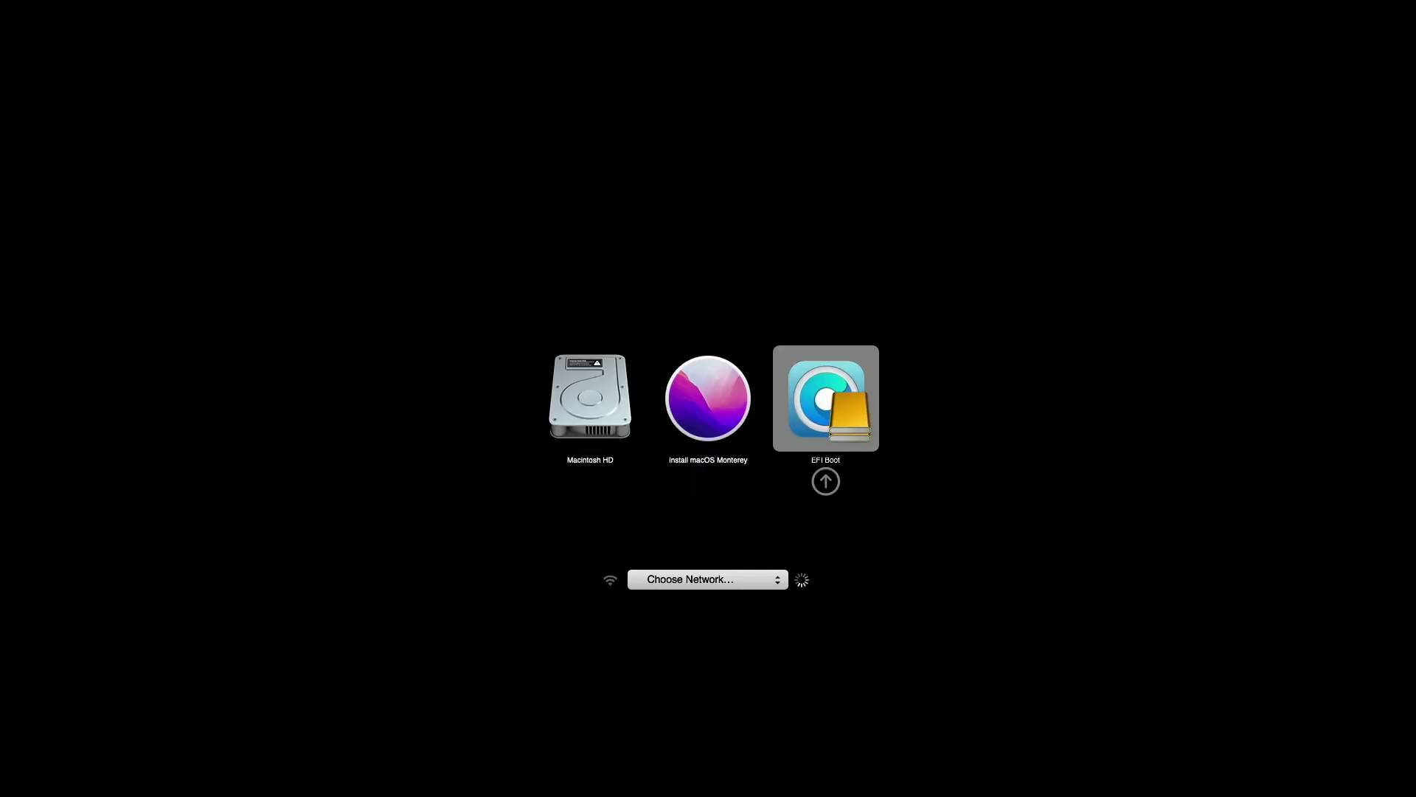
key("Return")
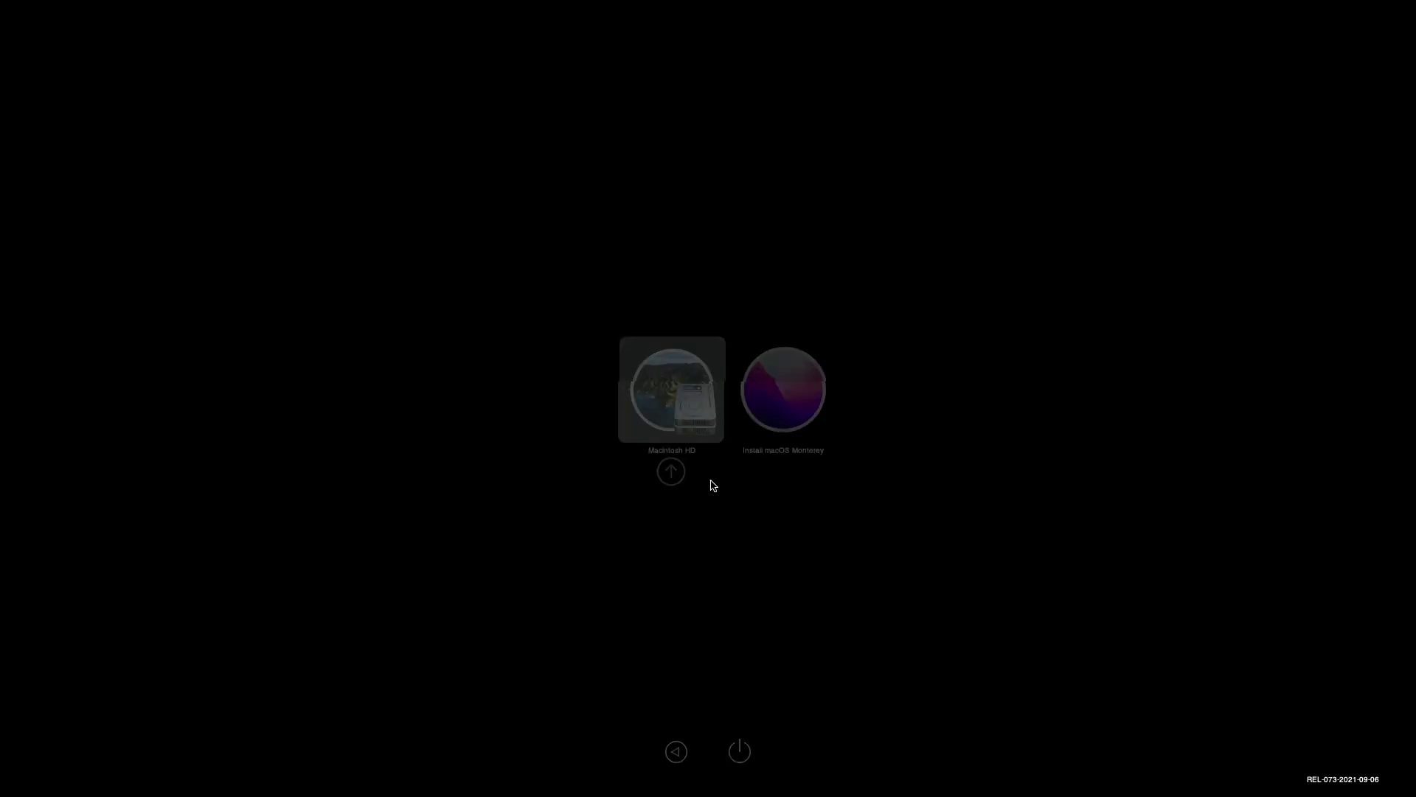
key("Right")
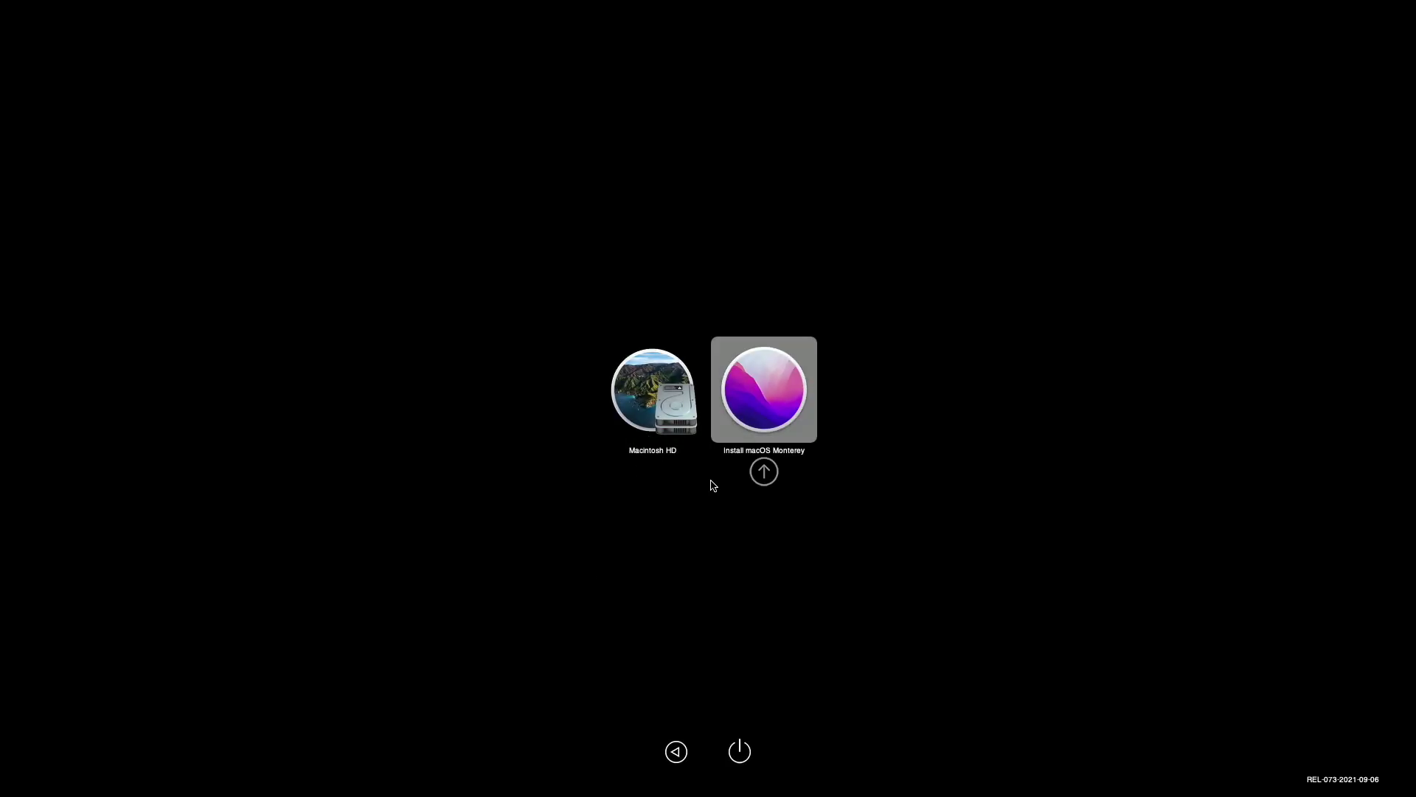
key("Return")
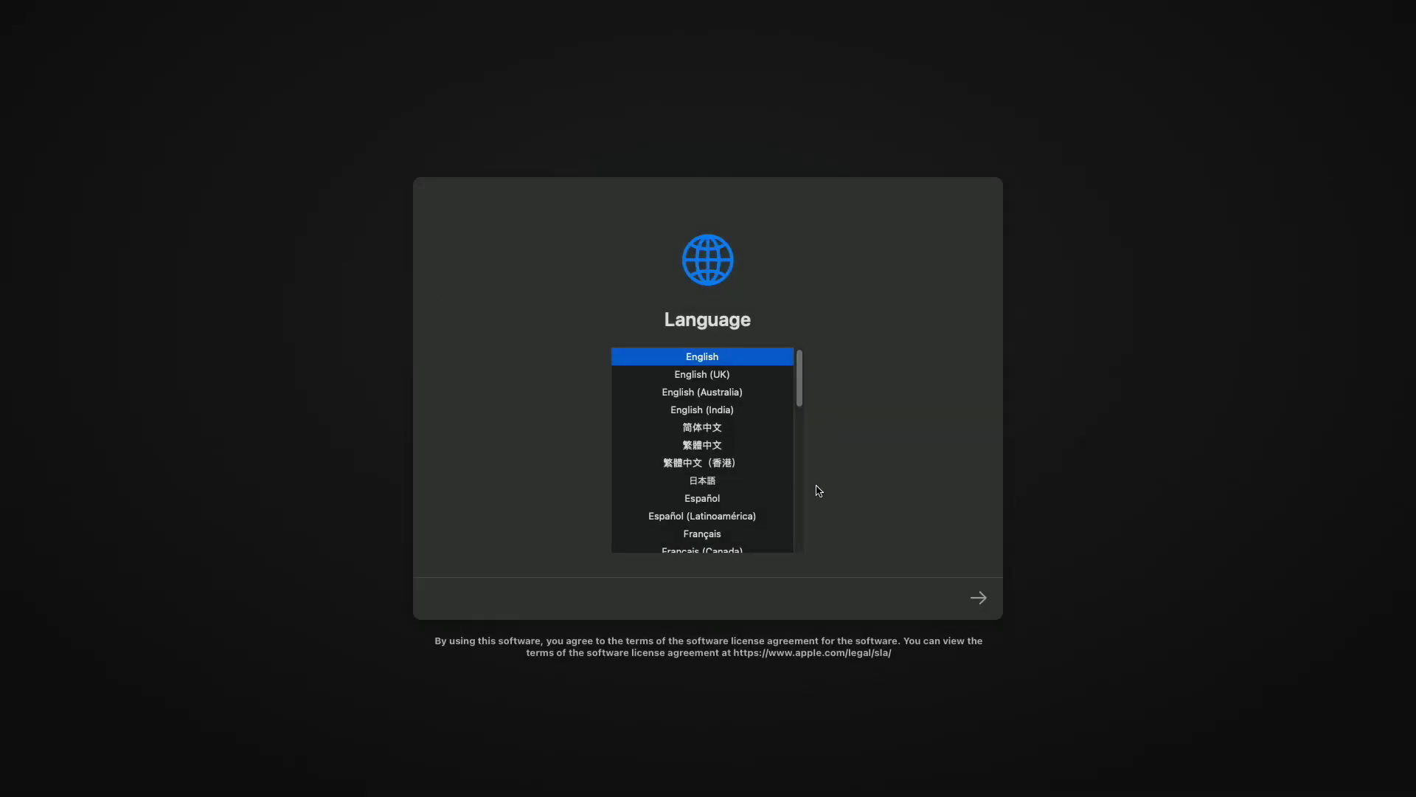
- Continue with English on the Language screen and launch Disk Utility from Recovery
left_click(981, 601)
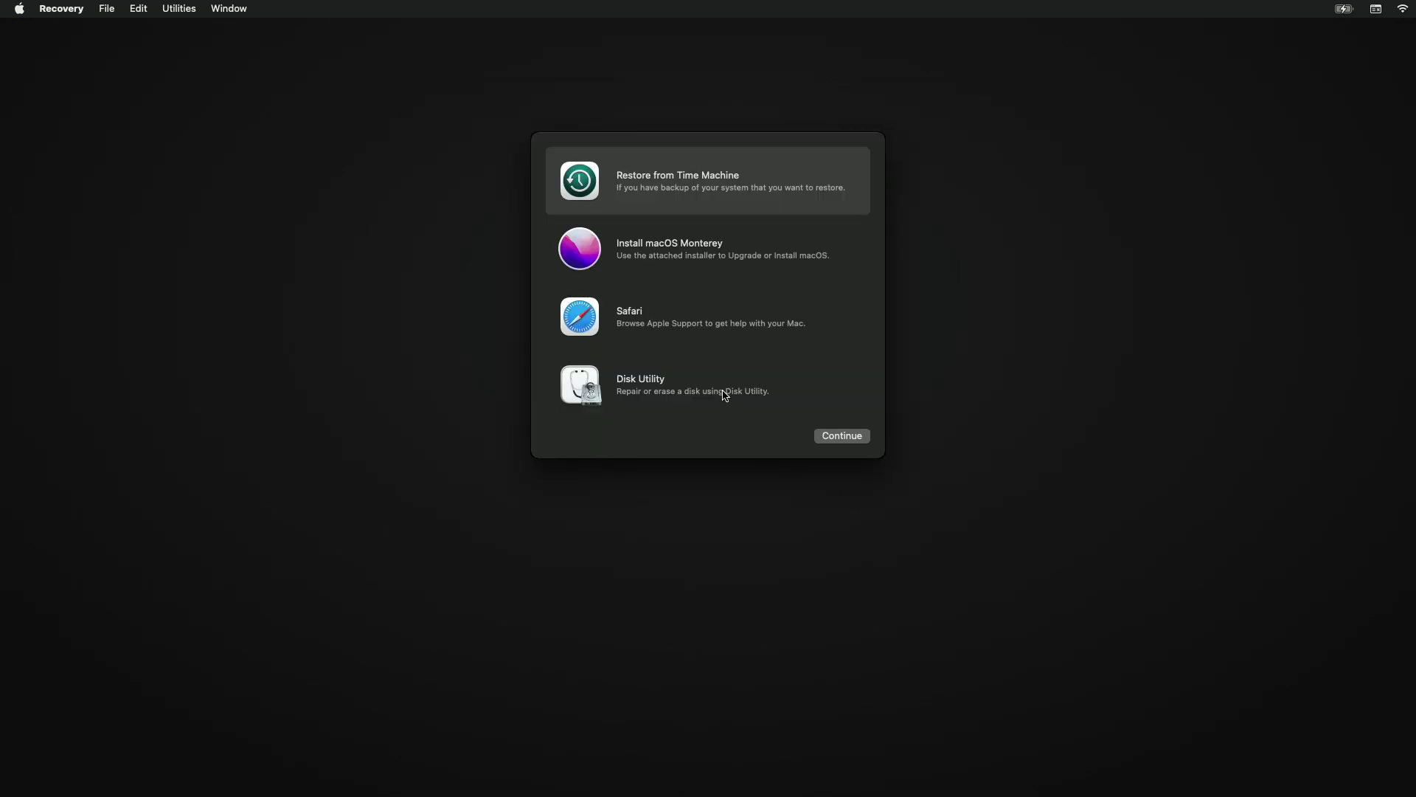
left_click(721, 388)
left_click(839, 437)
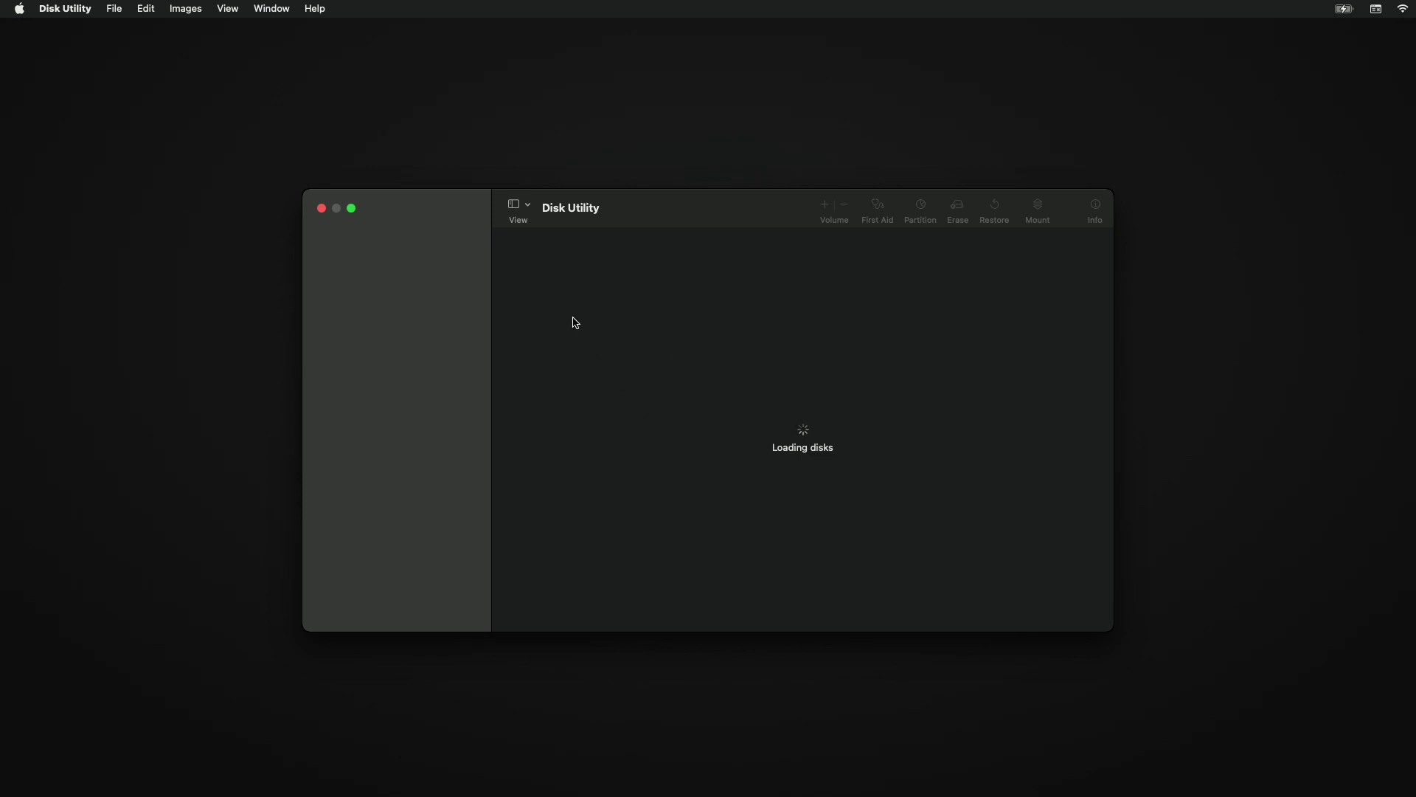
- Show all devices in Disk Utility and select the internal APPLE SSD SD0256F Media
left_click(519, 206)
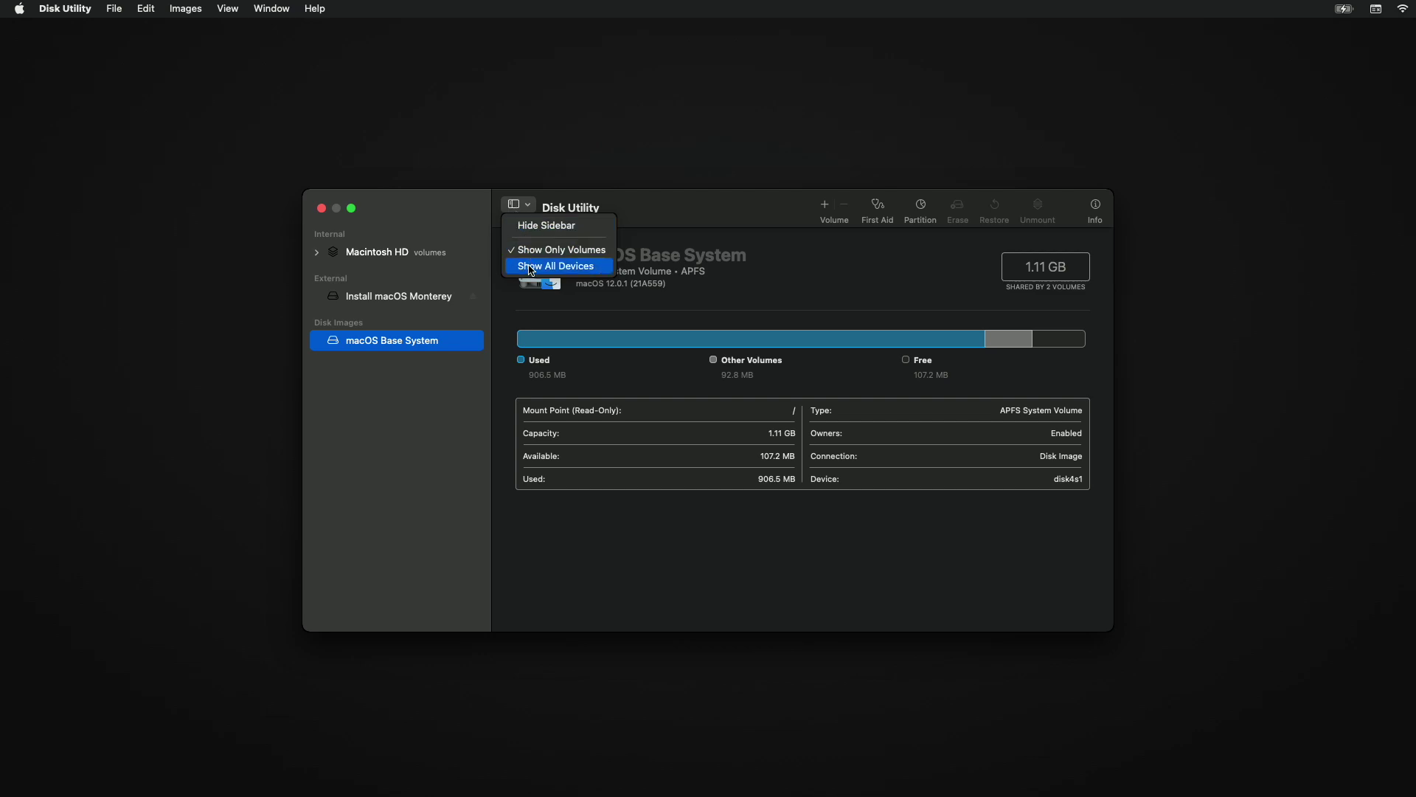
left_click(531, 267)
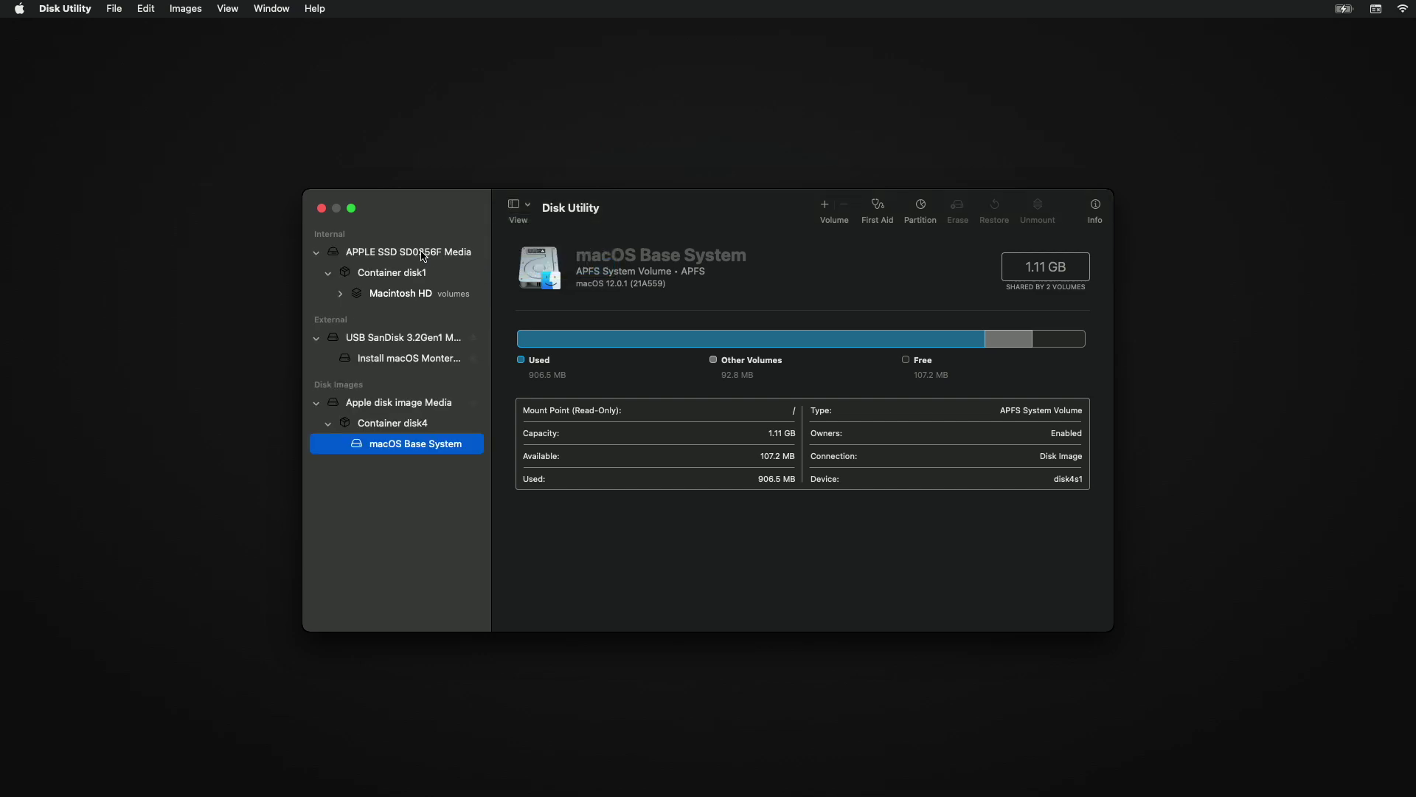
left_click(422, 253)
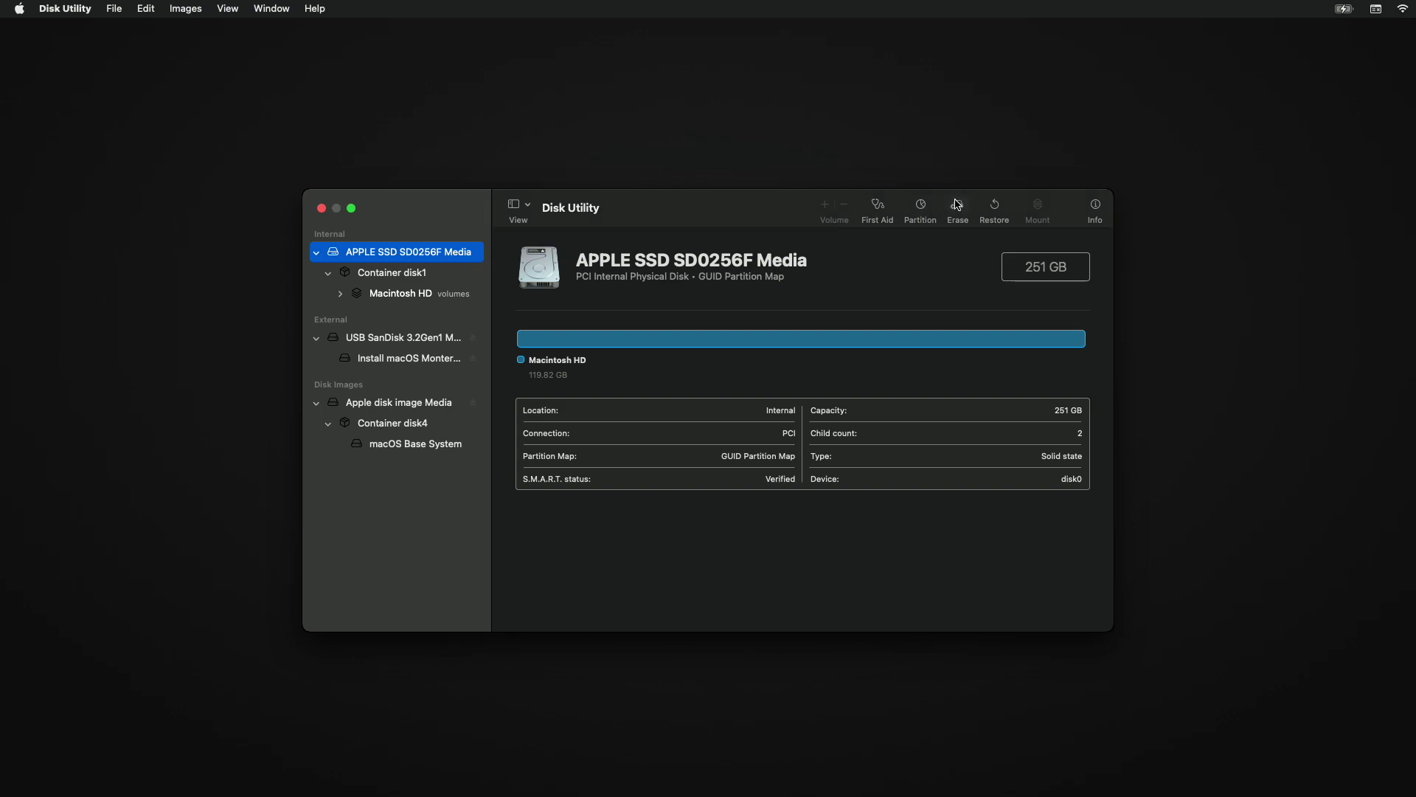
- Erase the SSD as APFS 'Macintosh HD' with GUID Partition Map, then quit Disk Utility
left_click(957, 208)
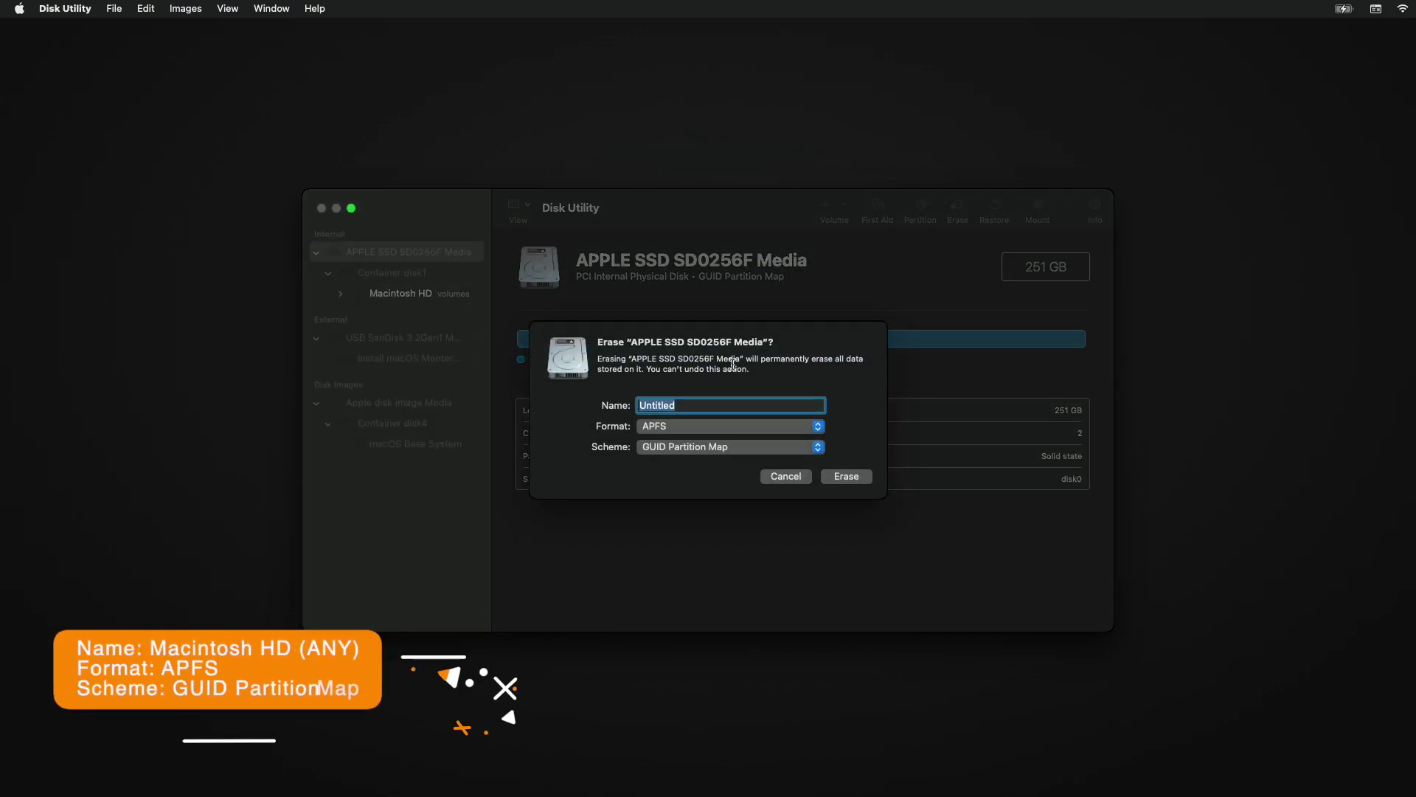
type("Macintosh HD")
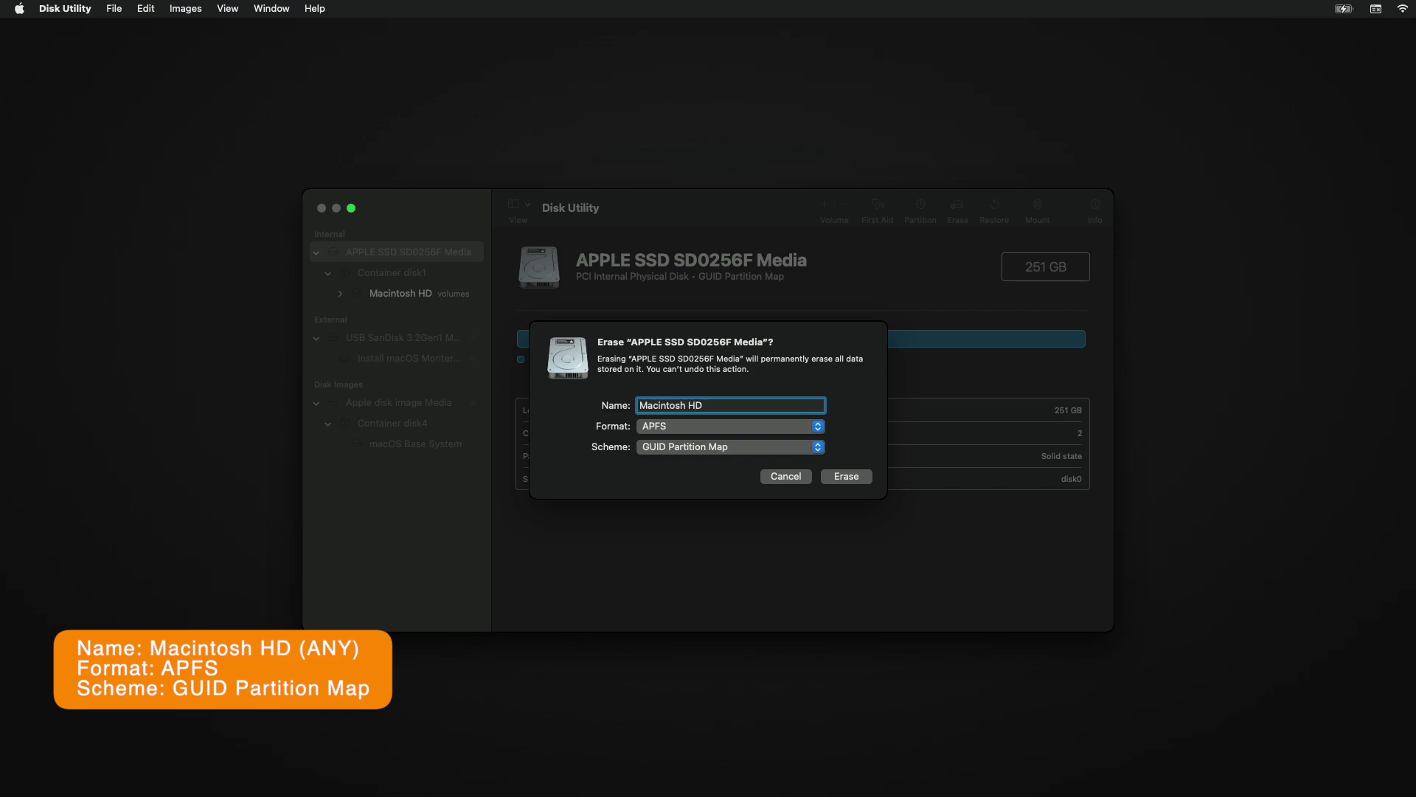
left_click(831, 476)
left_click(612, 447)
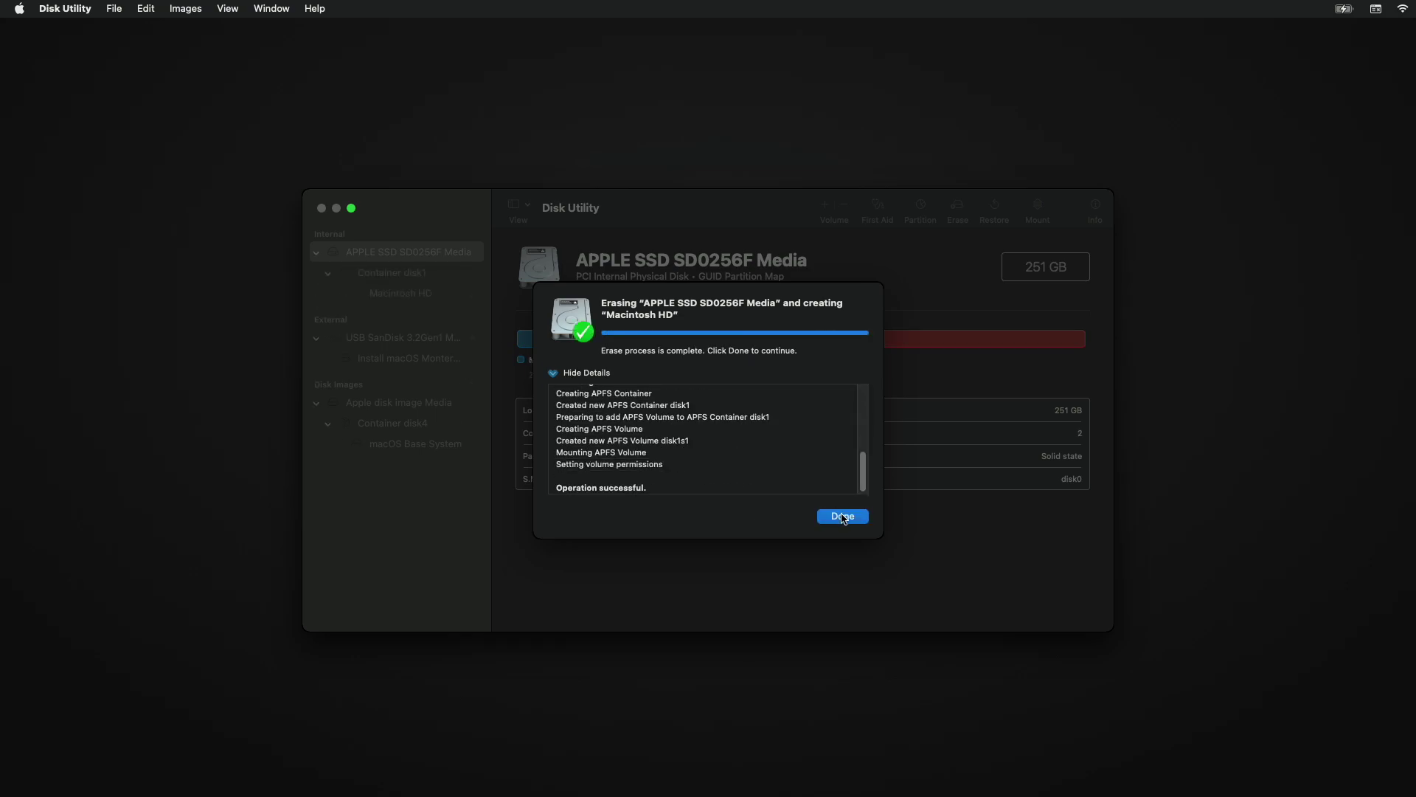
left_click(843, 517)
left_click(322, 209)
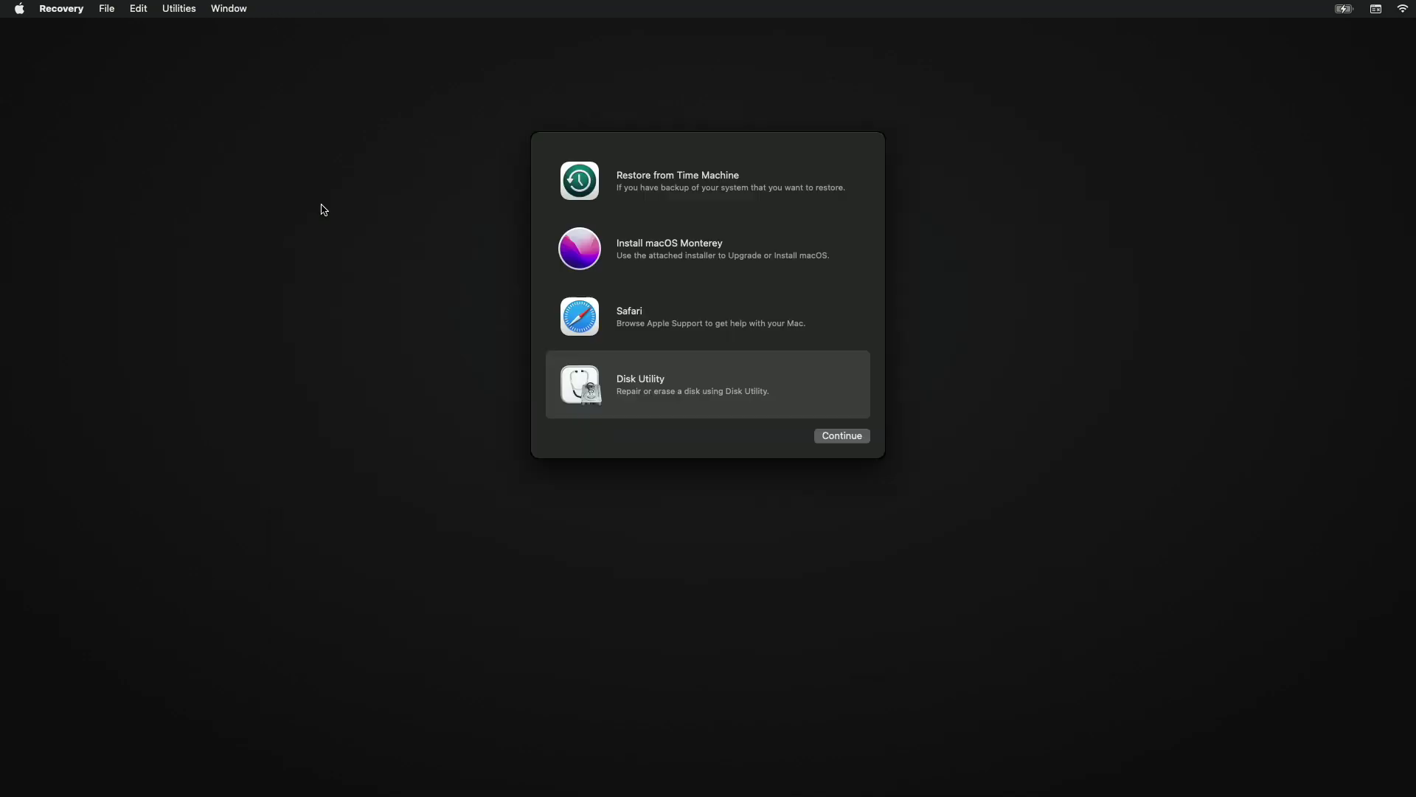
- Launch the Monterey installer, agree to the licence, and start installing onto Macintosh HD
left_click(647, 253)
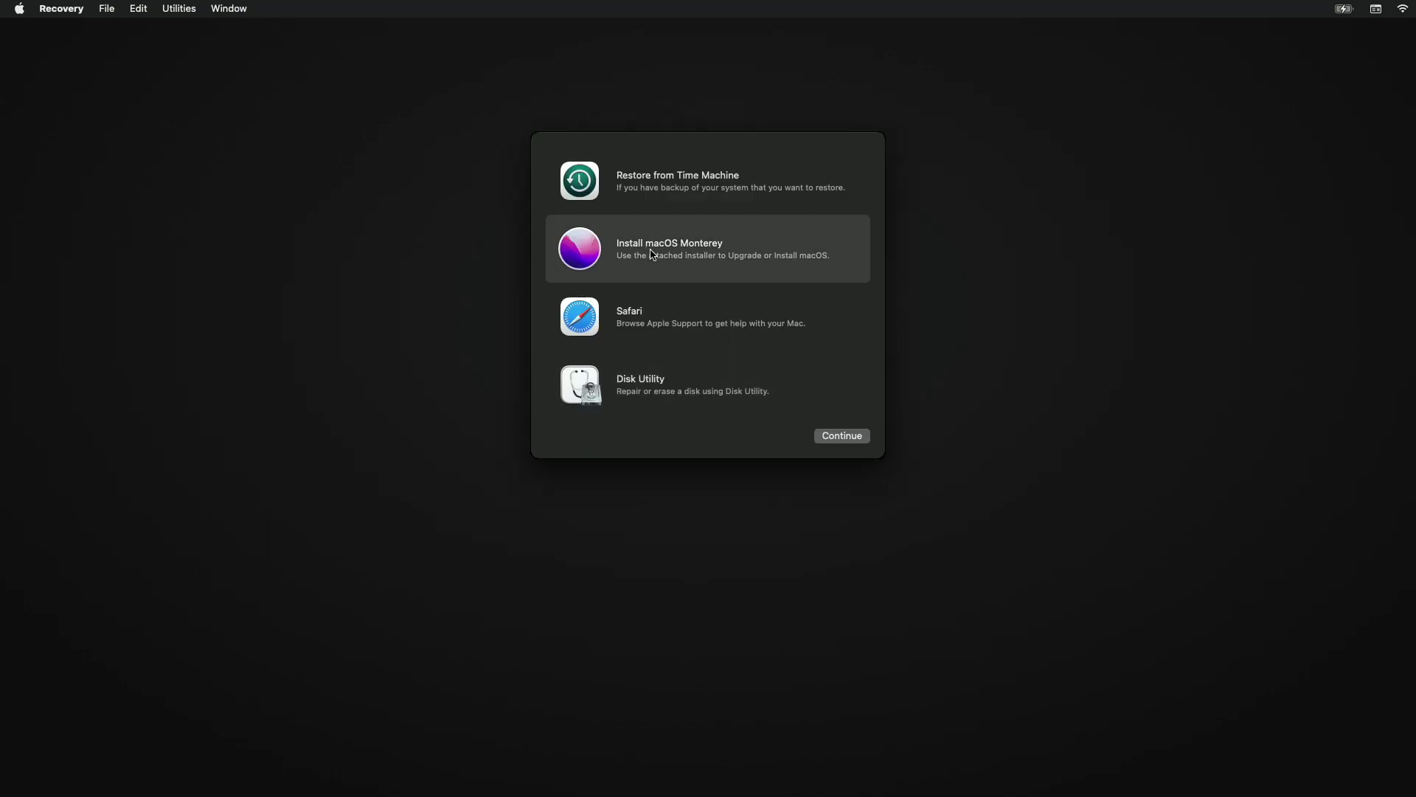
left_click(836, 435)
left_click(715, 525)
left_click(741, 525)
left_click(751, 386)
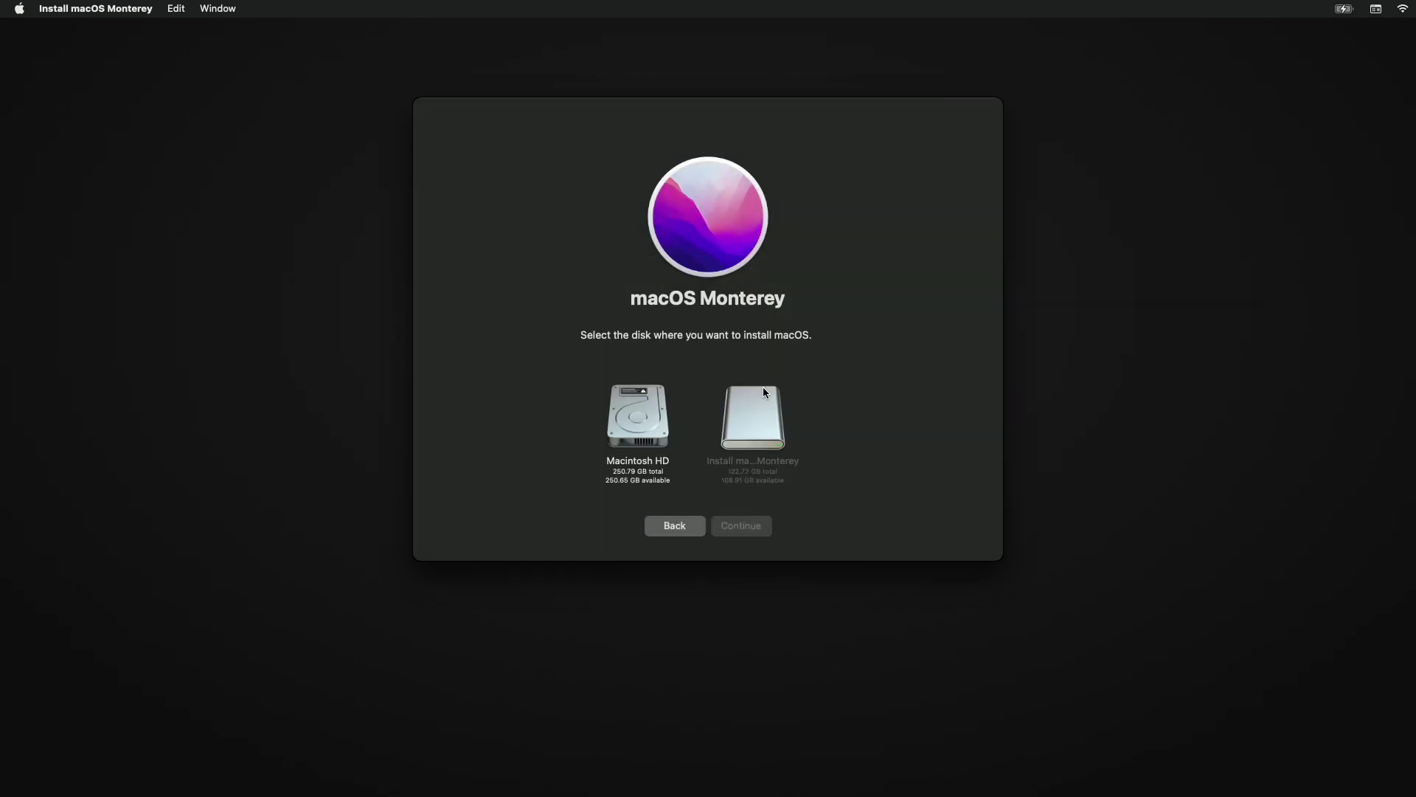
left_click(657, 424)
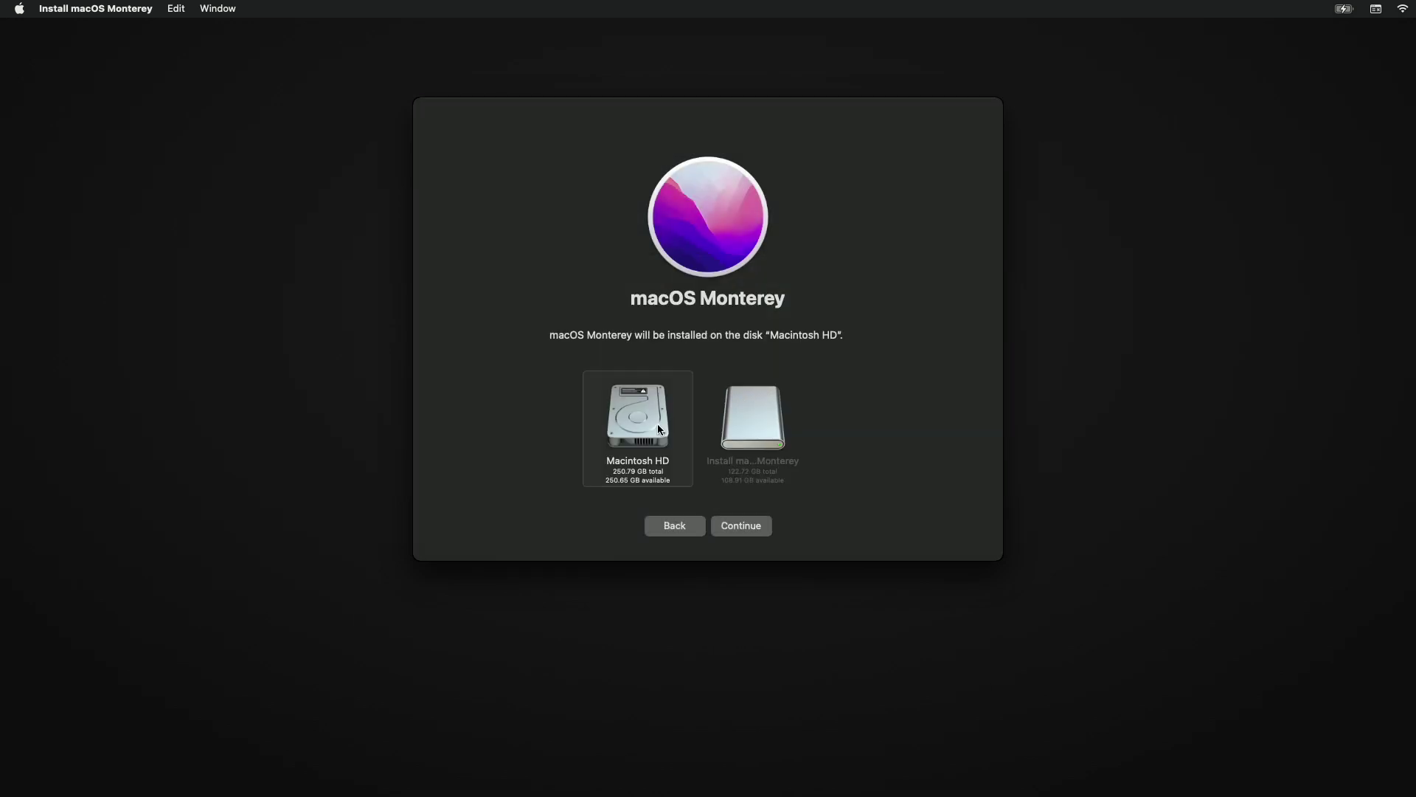
left_click(733, 529)
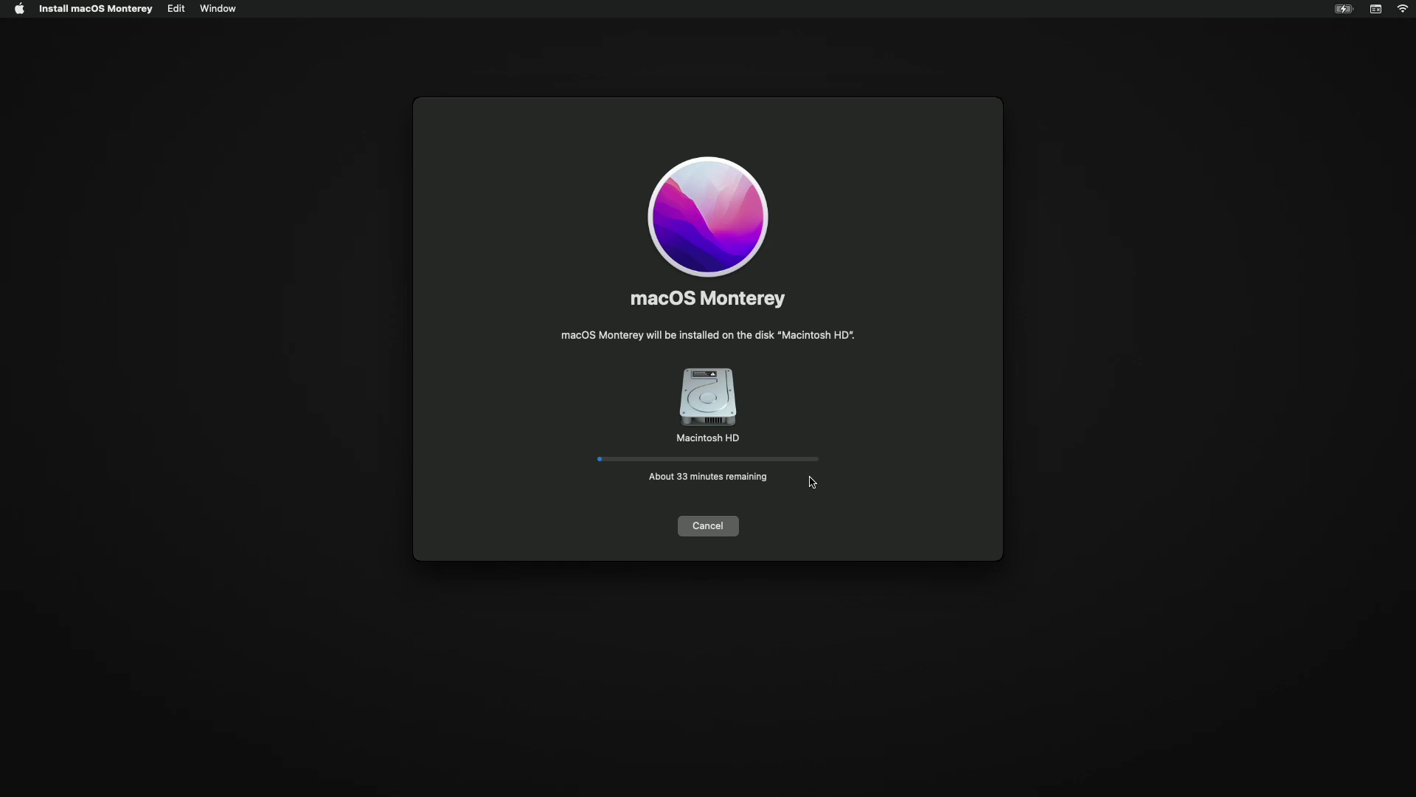
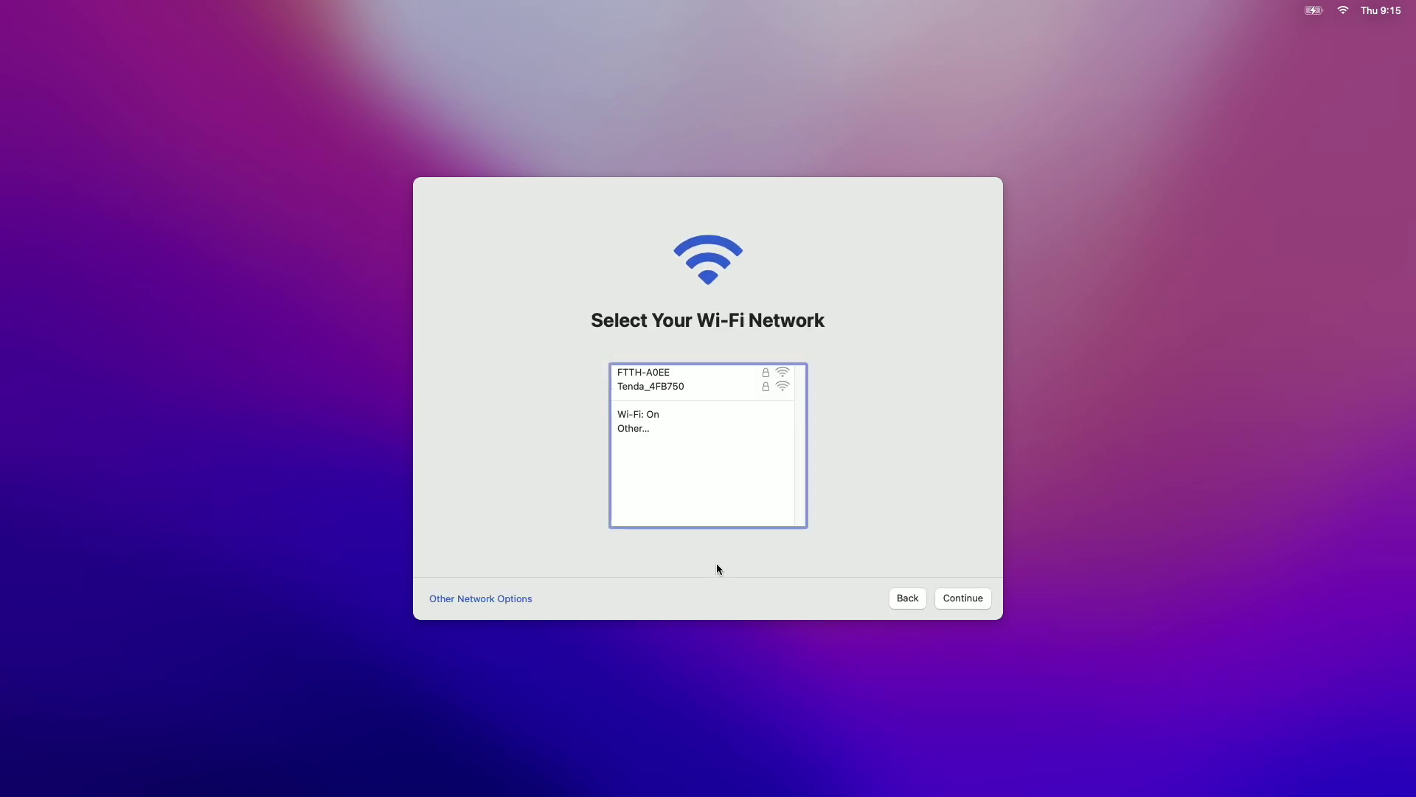
- Skip Wi-Fi, migration and Apple ID sign-in, pass Data & Privacy, and agree to the terms
left_click(968, 597)
left_click(760, 472)
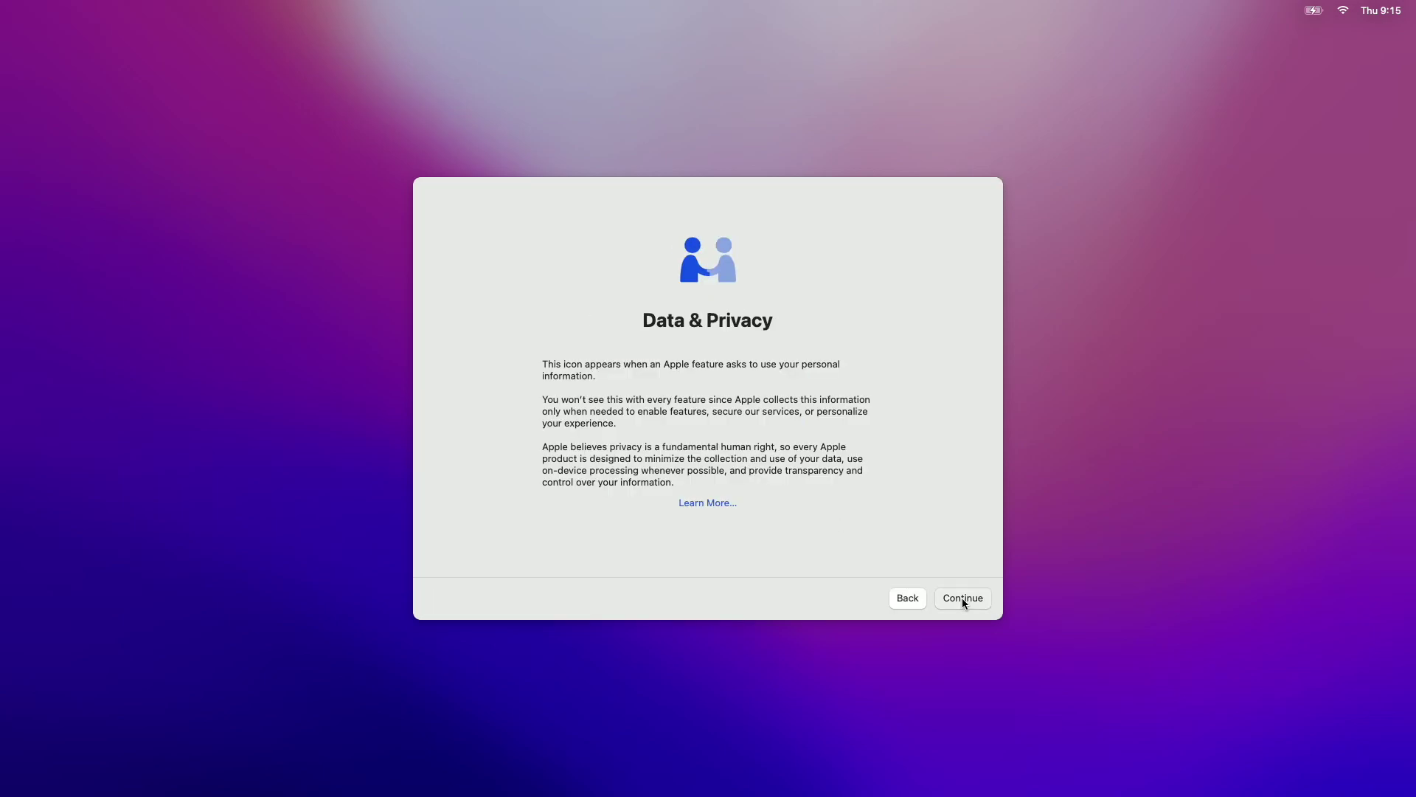
left_click(962, 598)
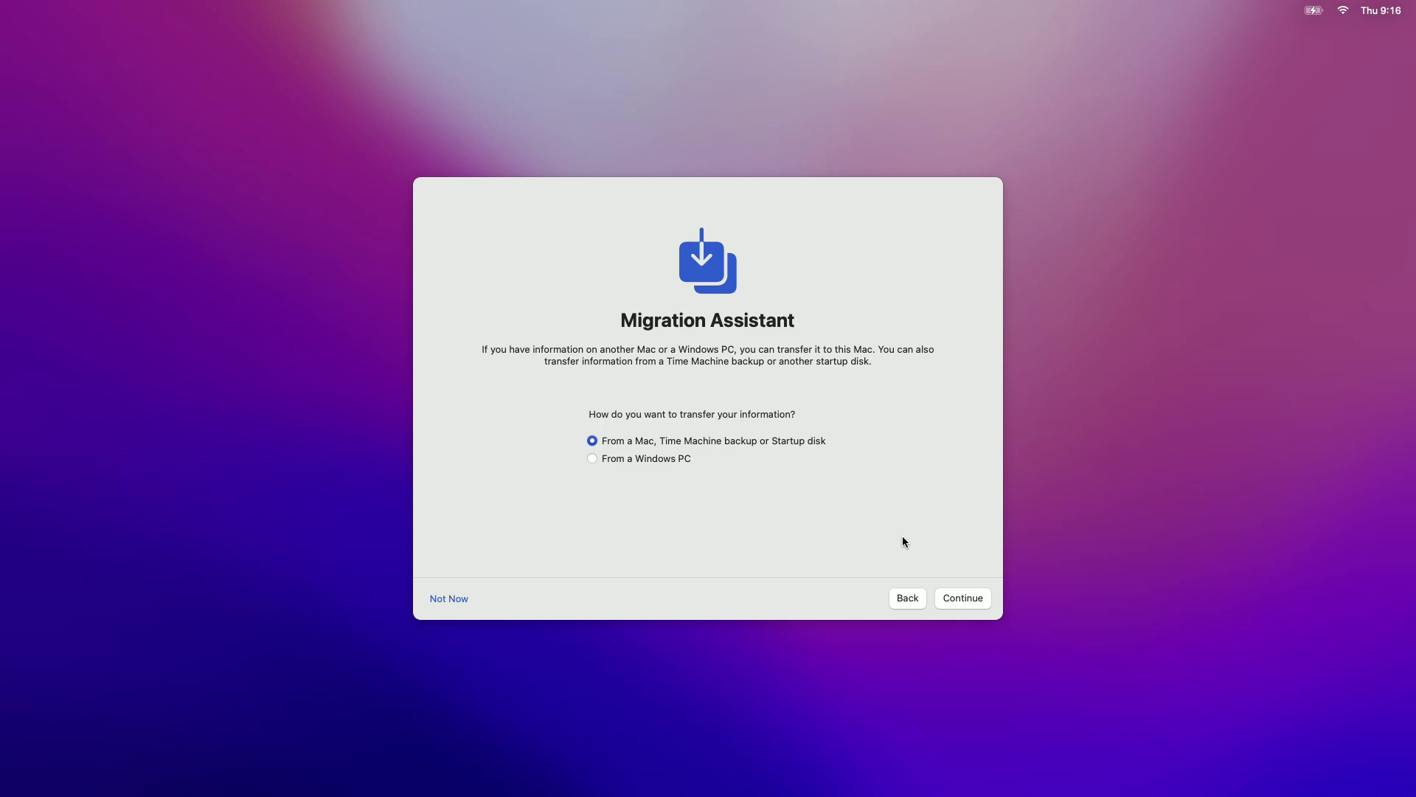
left_click(495, 599)
left_click(490, 596)
left_click(740, 466)
left_click(970, 598)
left_click(764, 456)
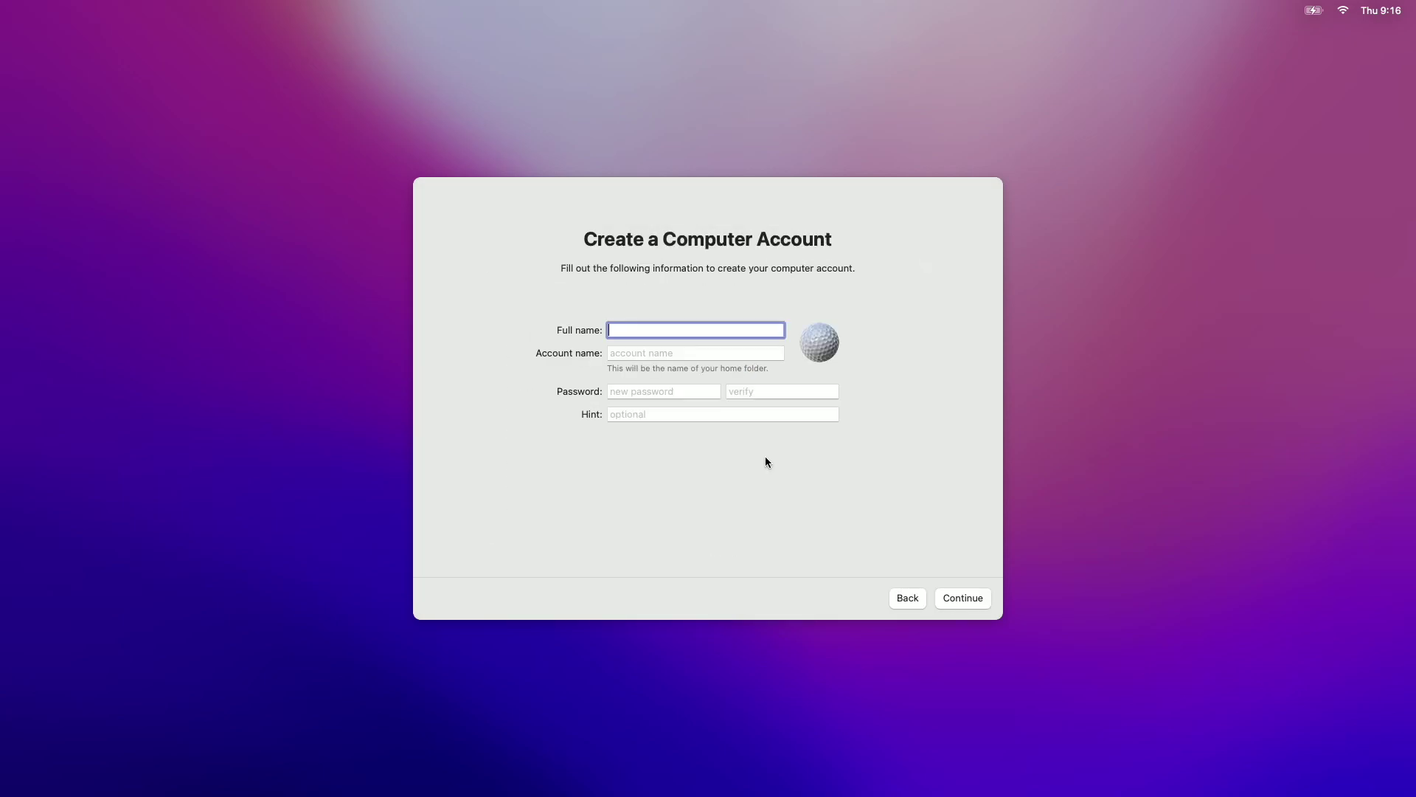
- Fill in the account's full name, keep the auto-filled account name, and enter the password twice
type("Macintosh Weekly")
key("Tab")
key("Tab")
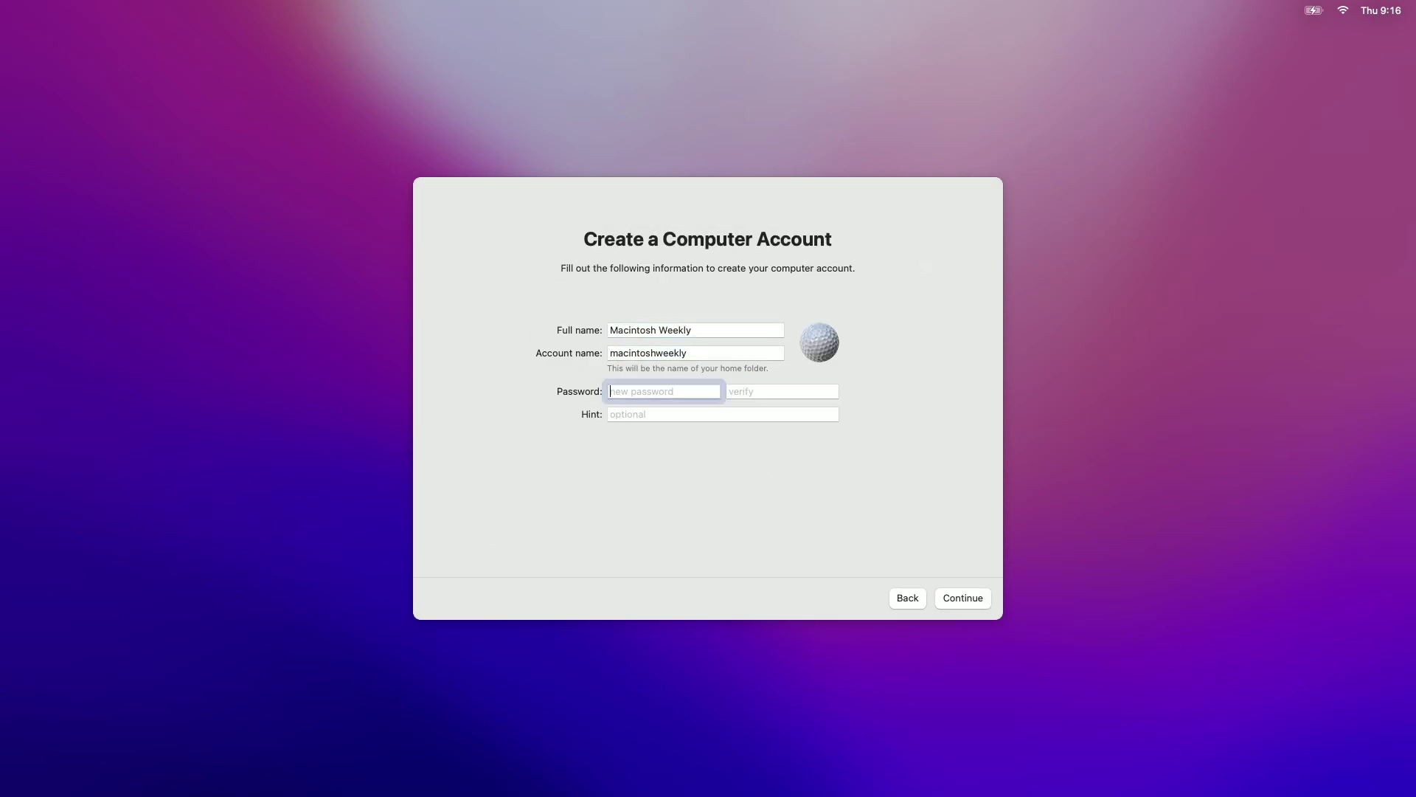
type("****")
key("Tab")
type("****")
- Choose the green W monogram as the account picture and create the account
left_click(820, 356)
left_click(668, 444)
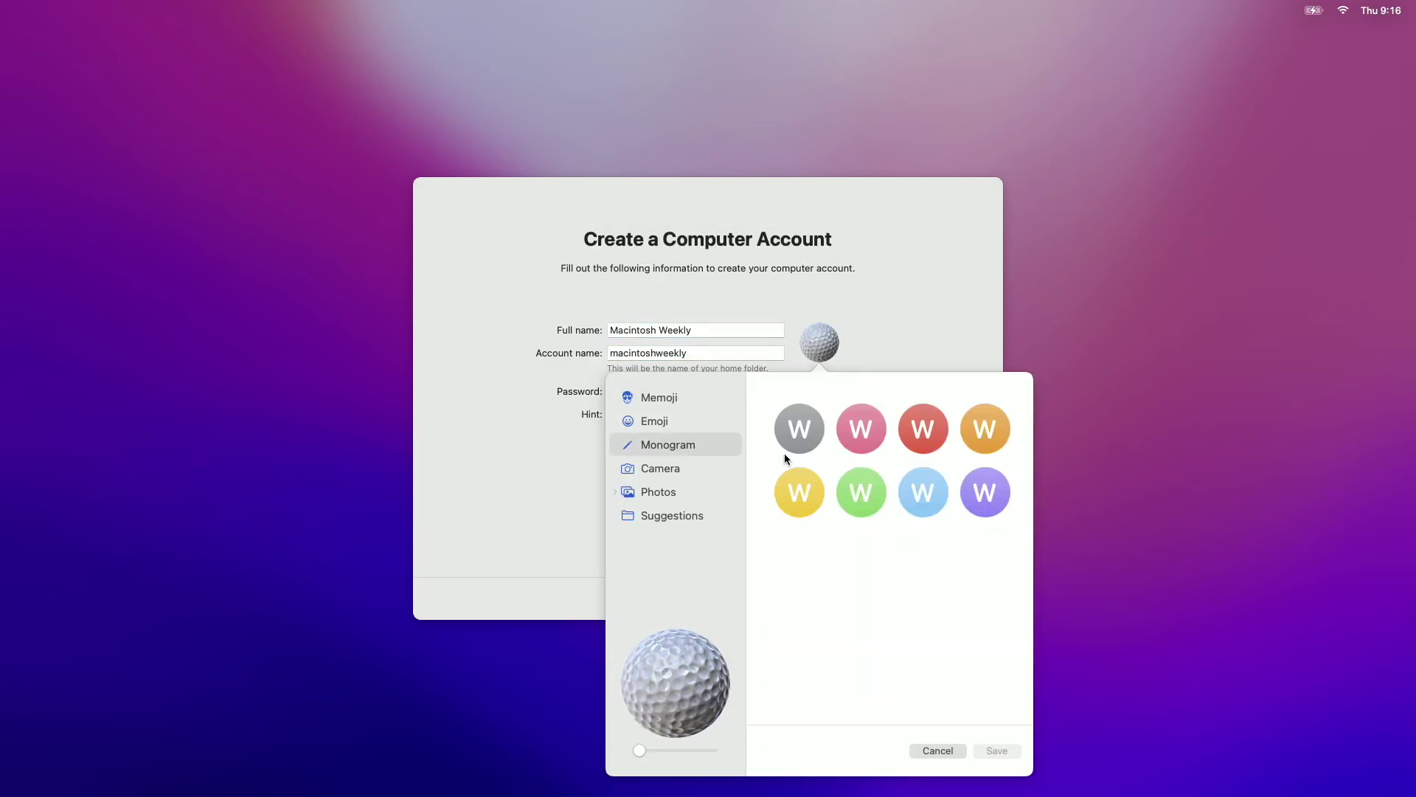
left_click(861, 493)
left_click(996, 750)
left_click(966, 598)
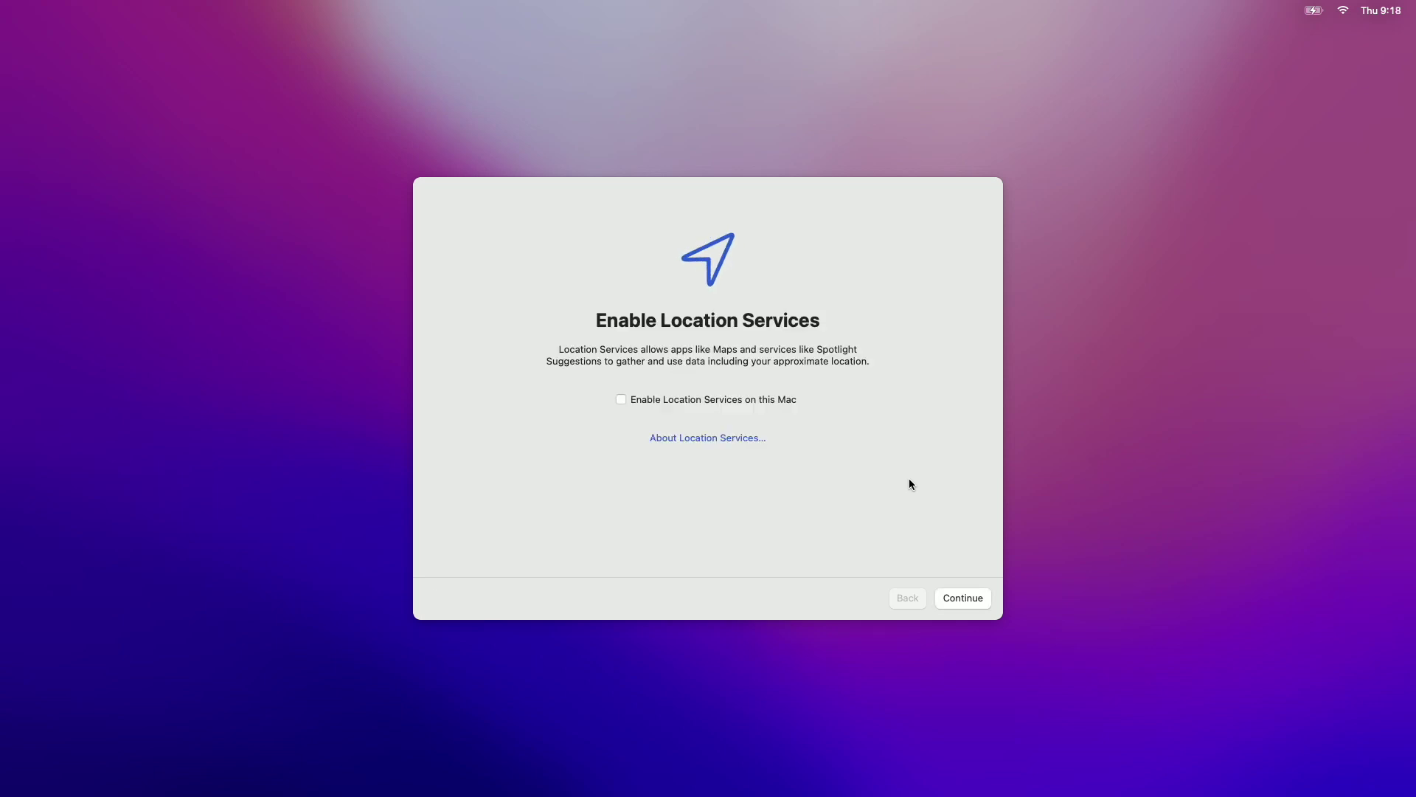
- Decline Location Services and continue through Time Zone, Analytics, Screen Time and Siri pages
left_click(960, 597)
left_click(737, 454)
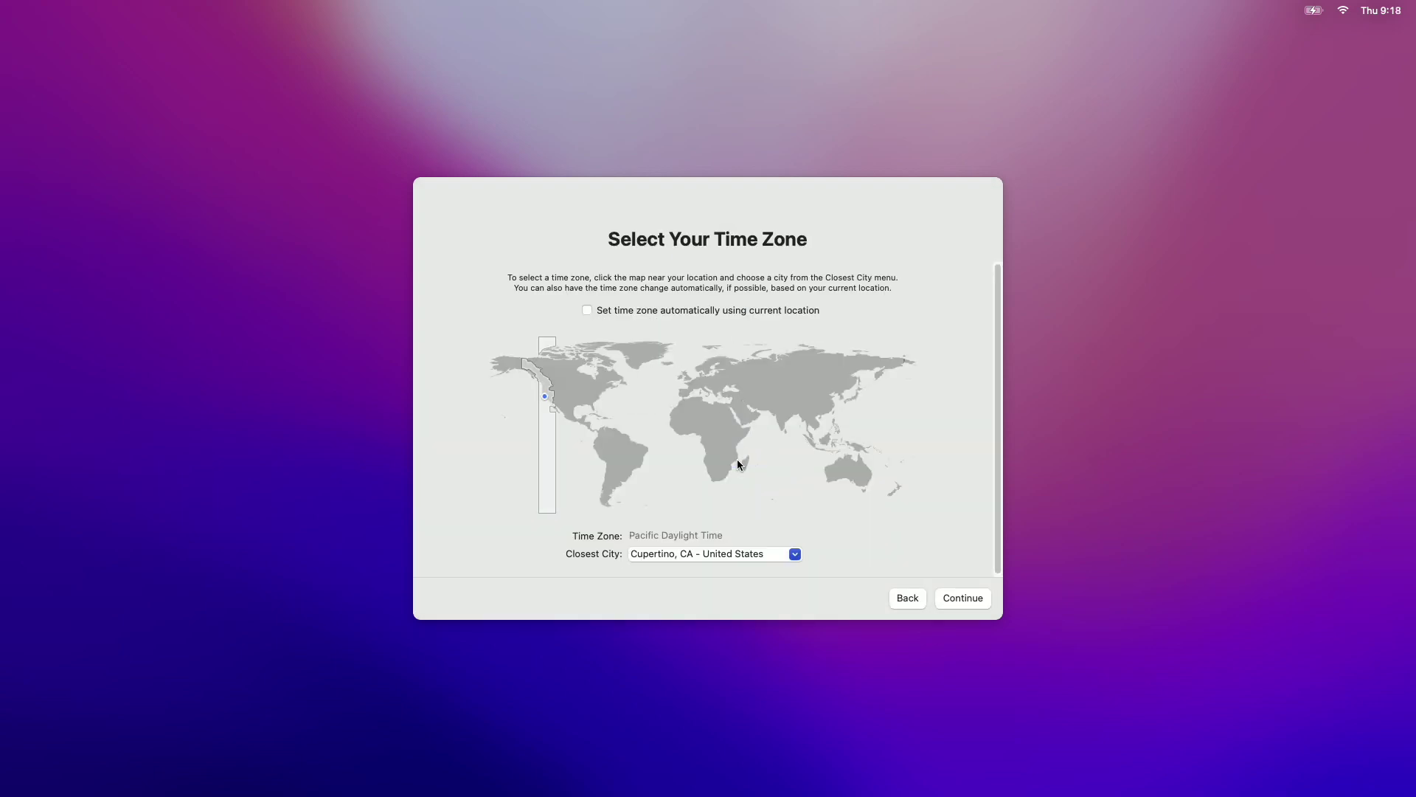
left_click(959, 594)
left_click(960, 596)
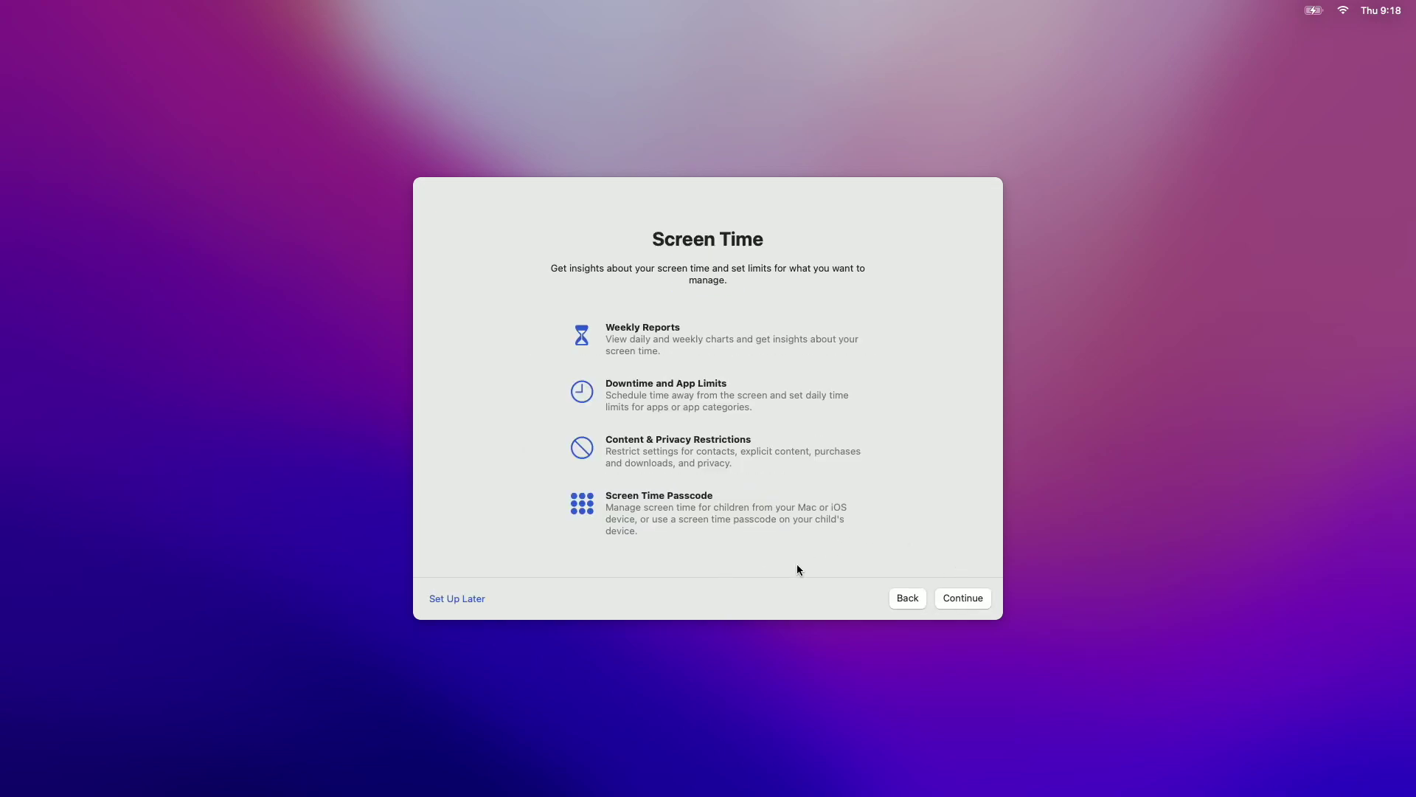
left_click(952, 598)
left_click(684, 370)
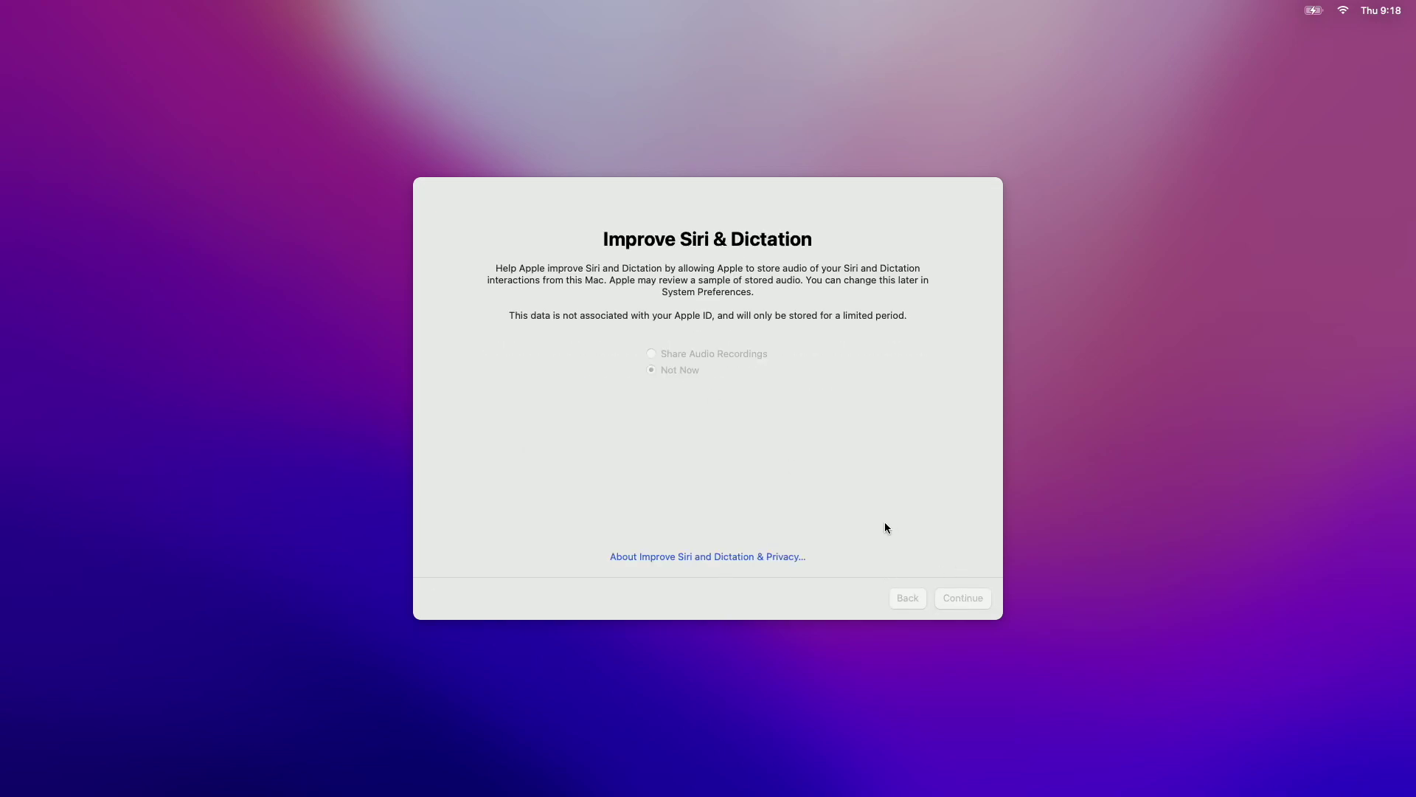
left_click(941, 597)
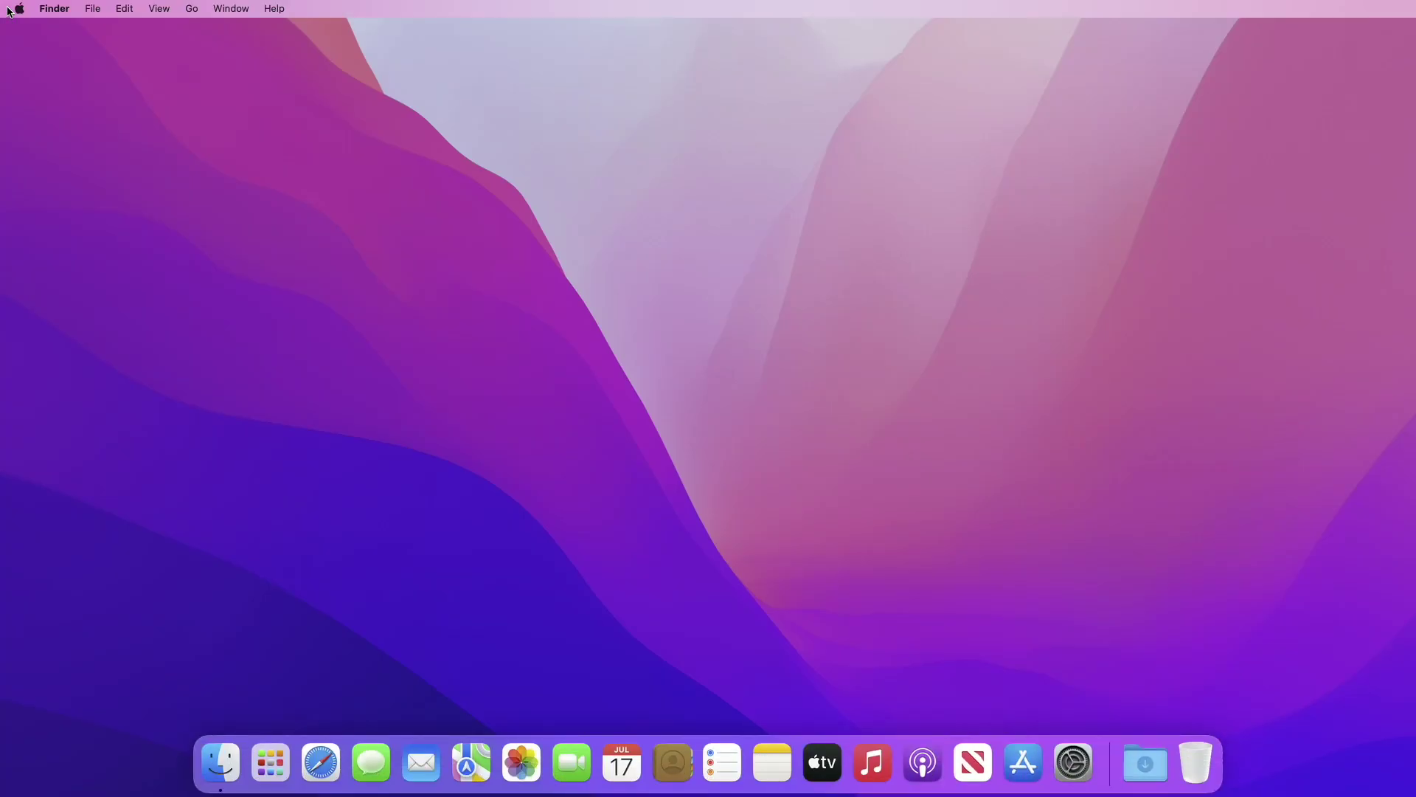
- Enable Hard disks on the desktop in Finder Preferences
right_click(341, 137)
key("Escape")
left_click(49, 9)
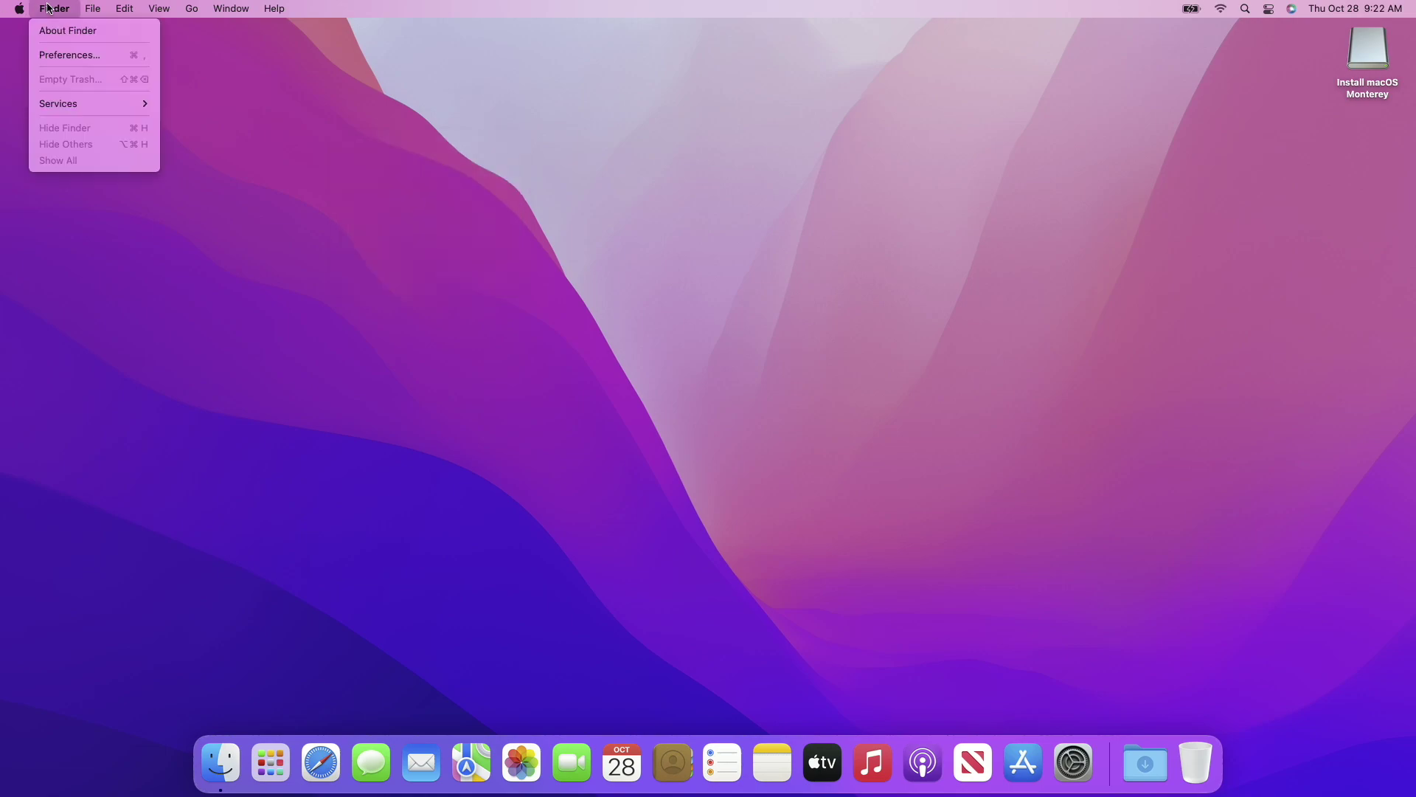
left_click(69, 54)
left_click(47, 120)
left_click(15, 35)
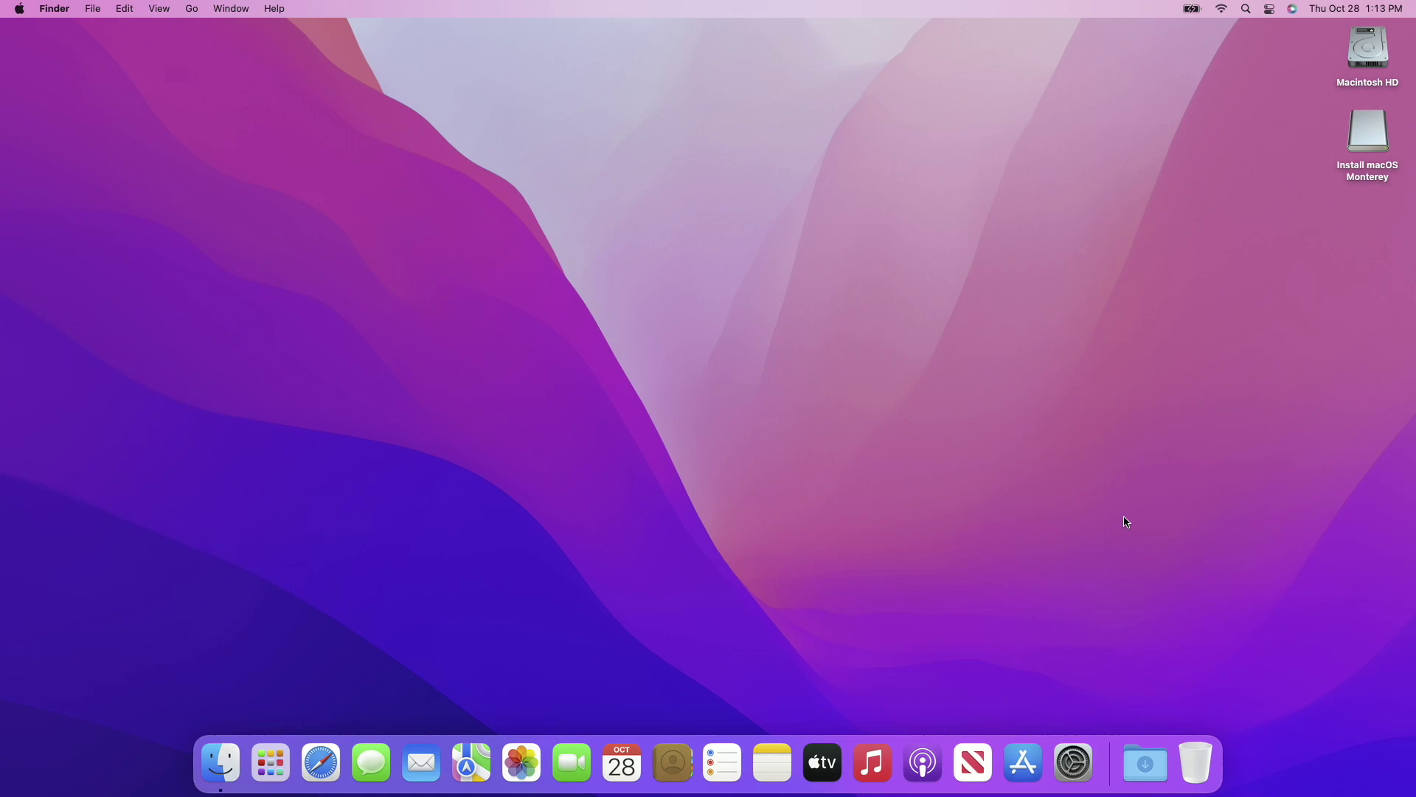
- Launch OpenCore Patcher from the Install macOS Monterey volume and run Patch System Volume with the admin password
double_click(1368, 132)
double_click(617, 248)
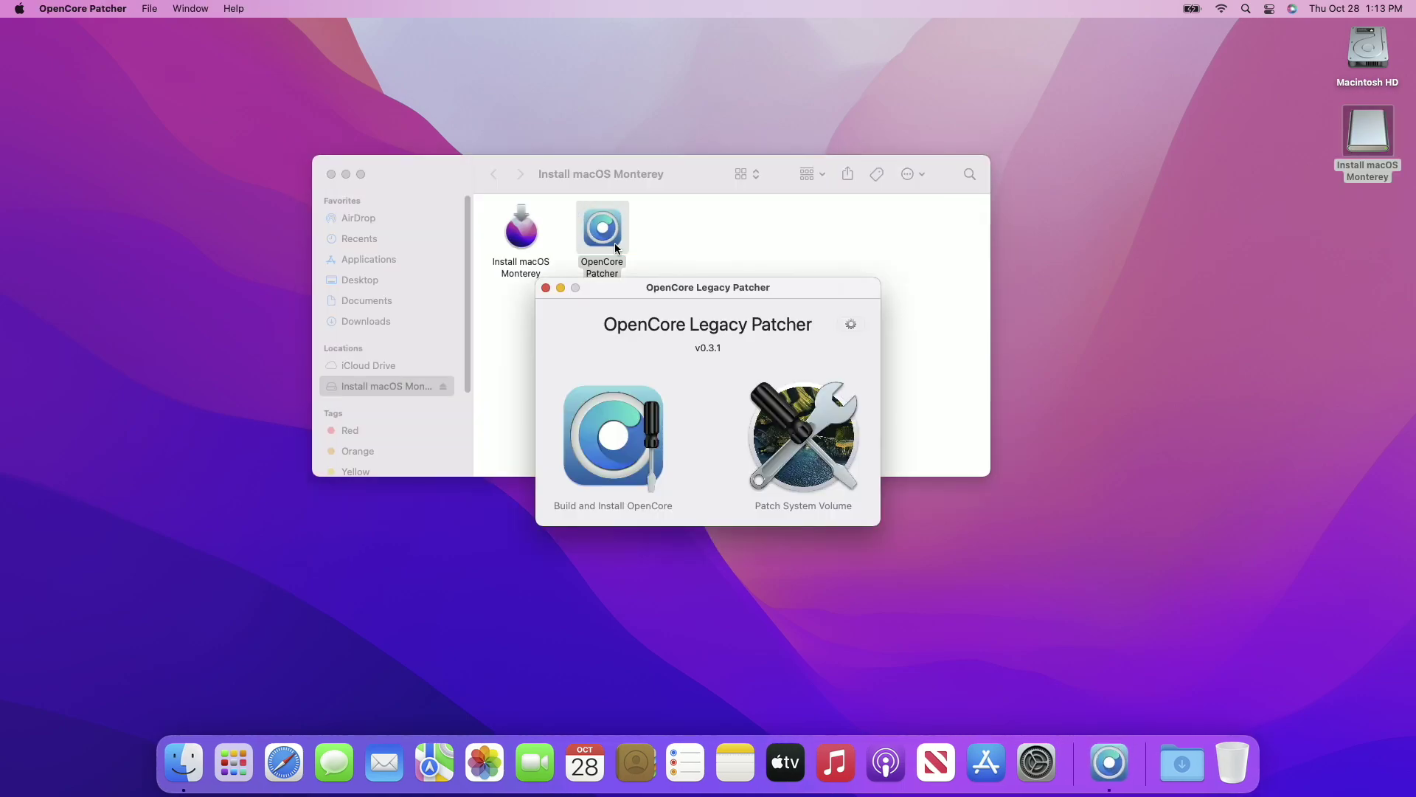
left_click(820, 435)
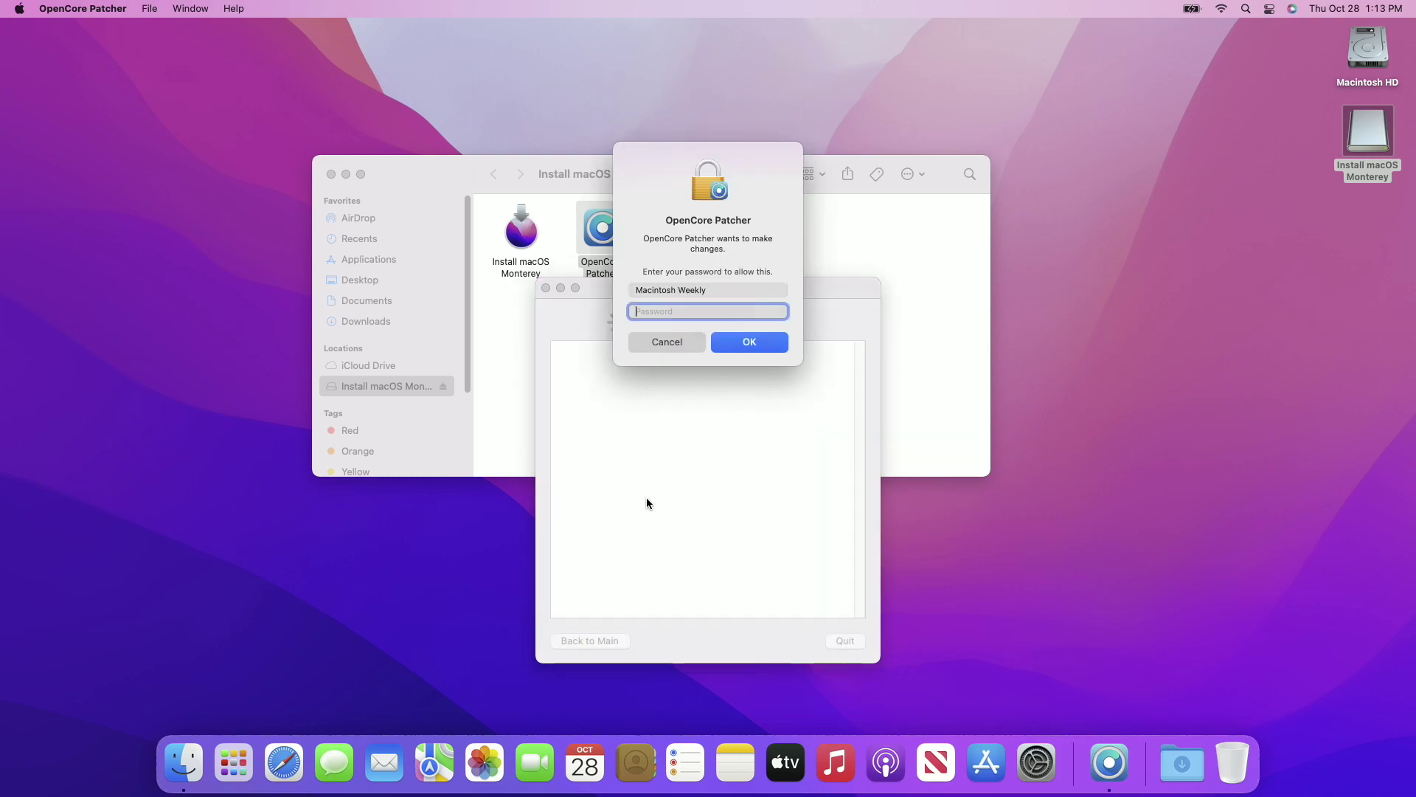
type("****")
key("Return")
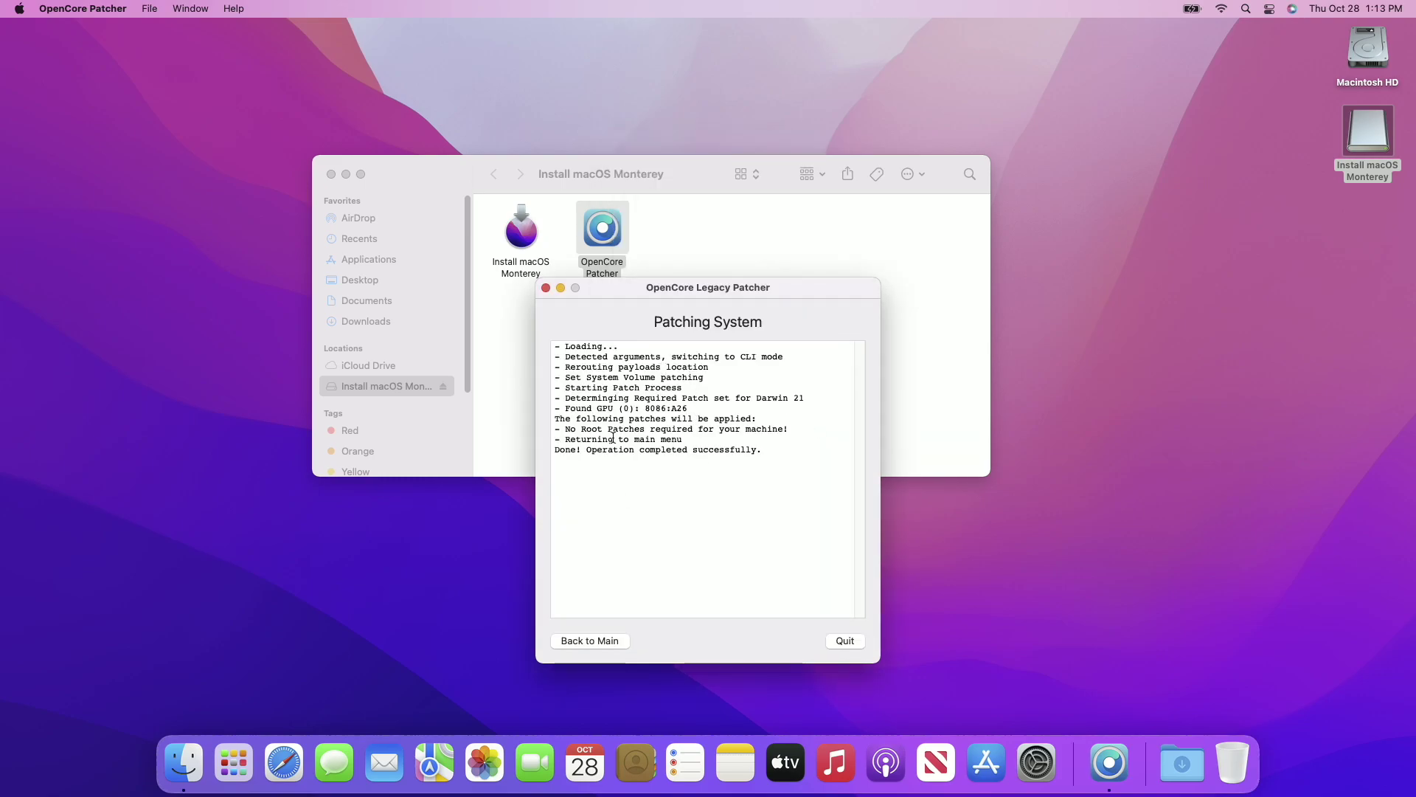
triple_click(666, 429)
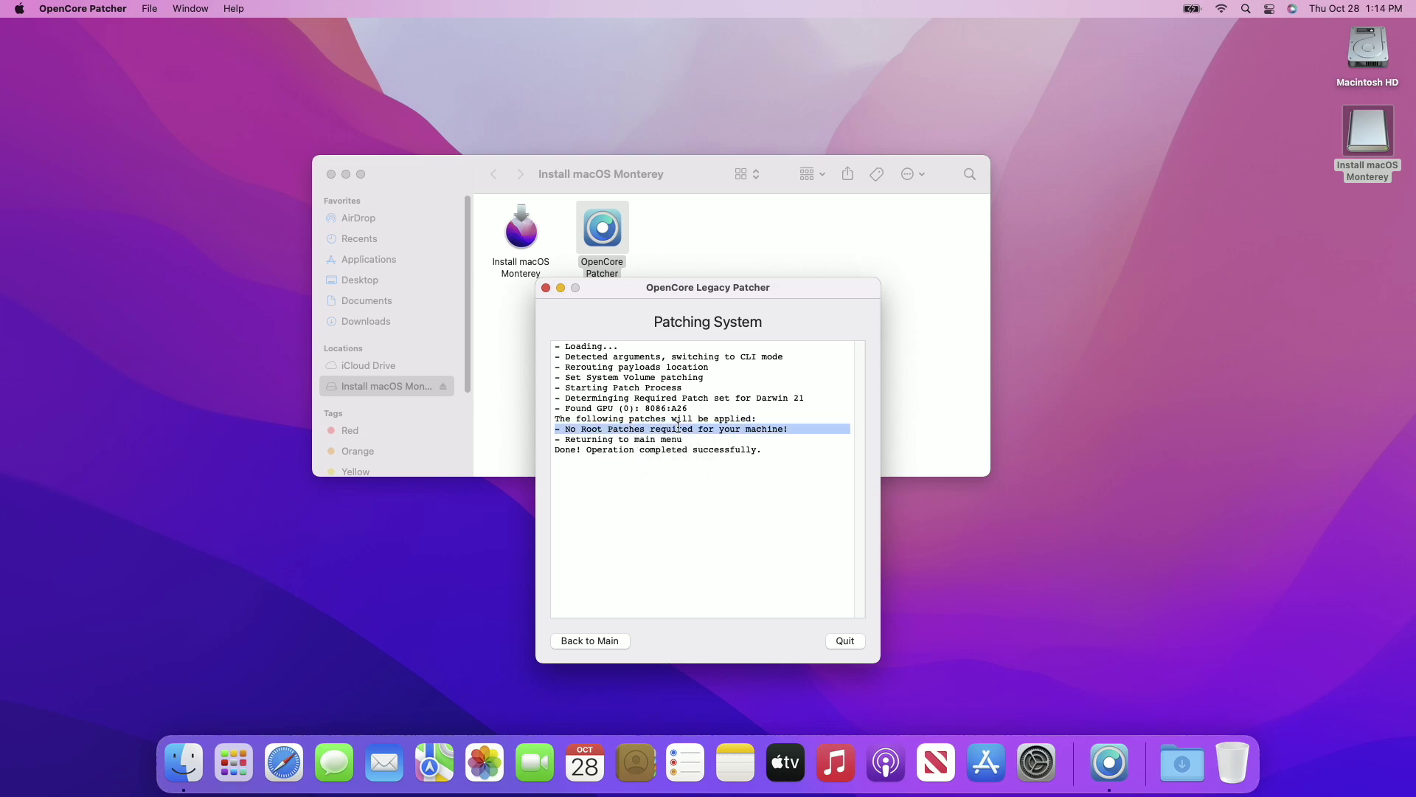
- Build OpenCore and install it to the APPLE SSD SD0256F drive, then quit the patcher
left_click(599, 639)
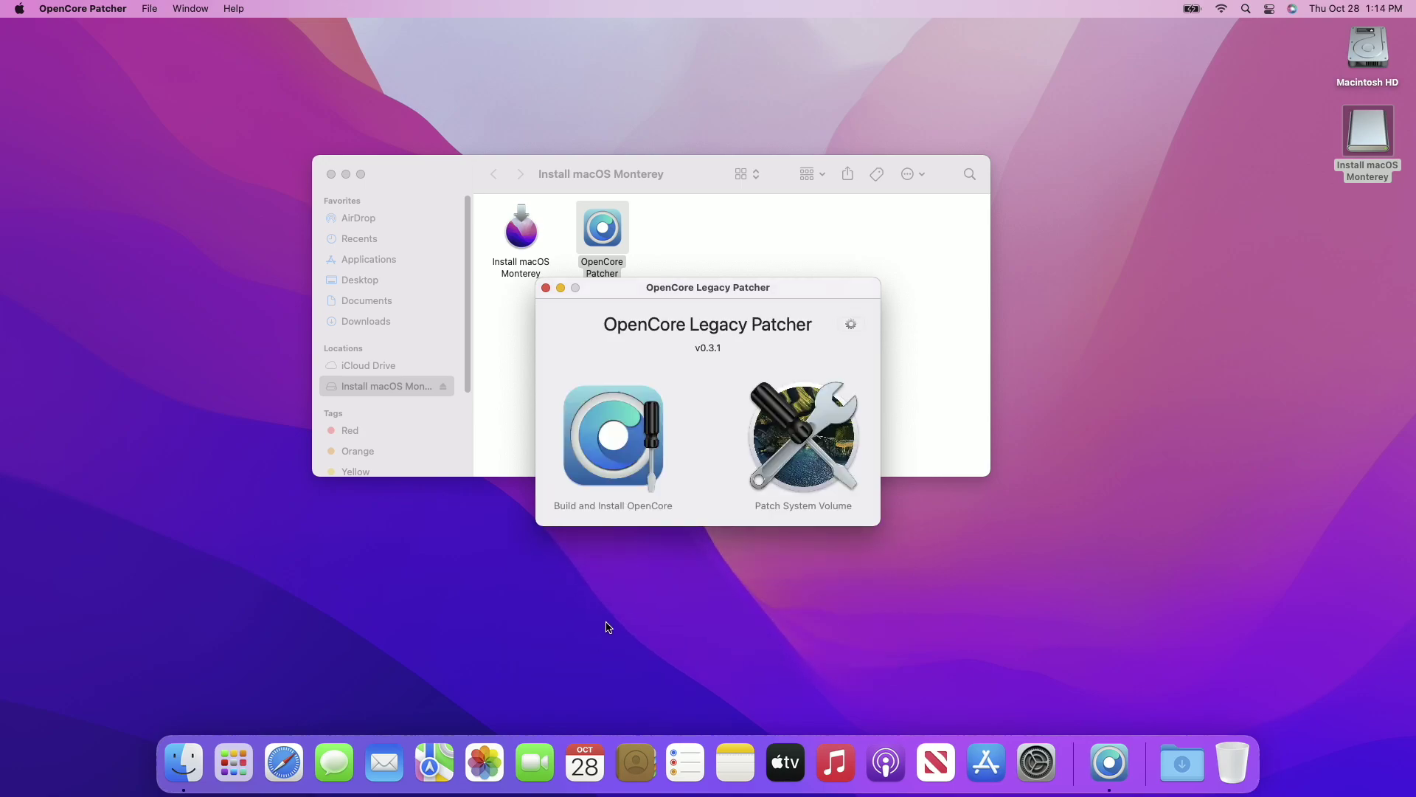
left_click(627, 436)
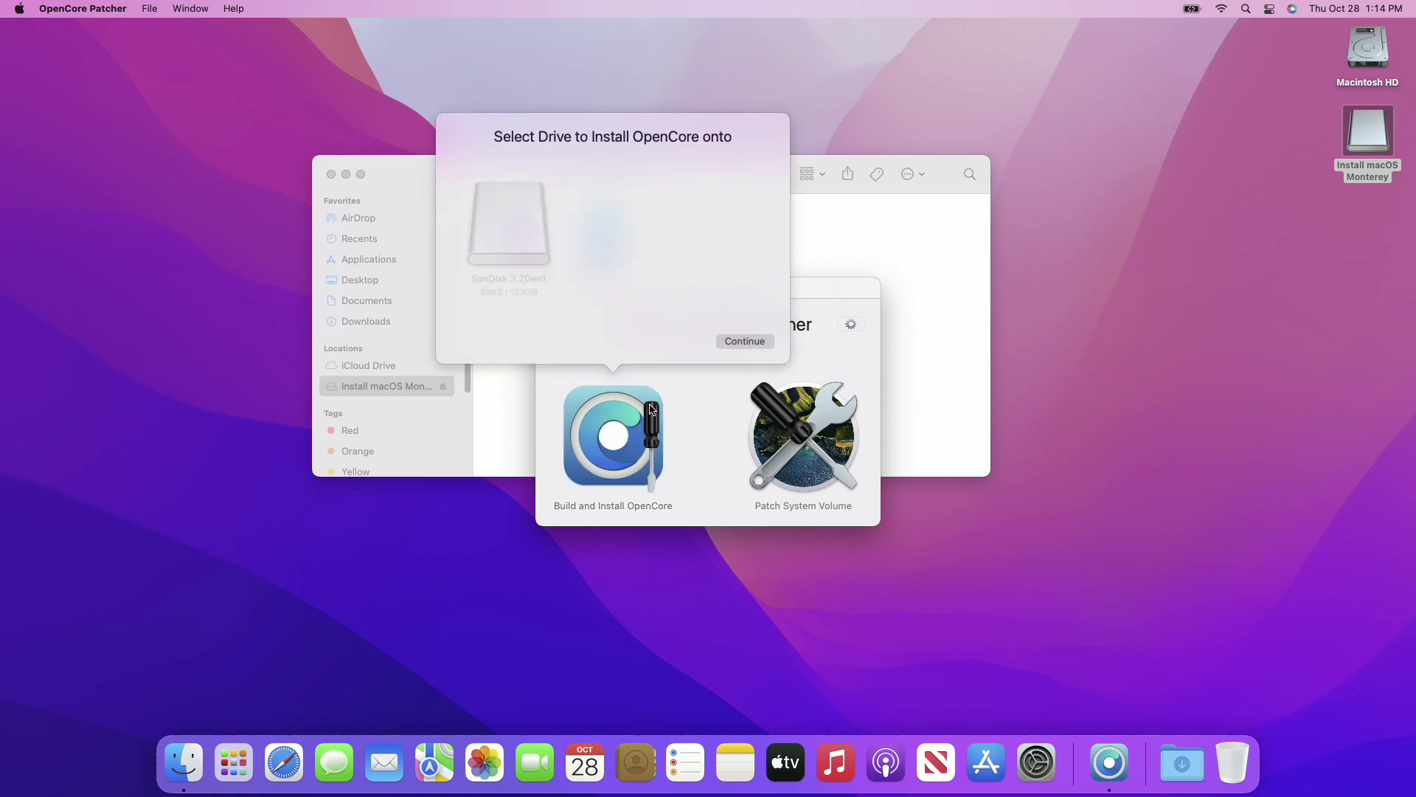
left_click(646, 238)
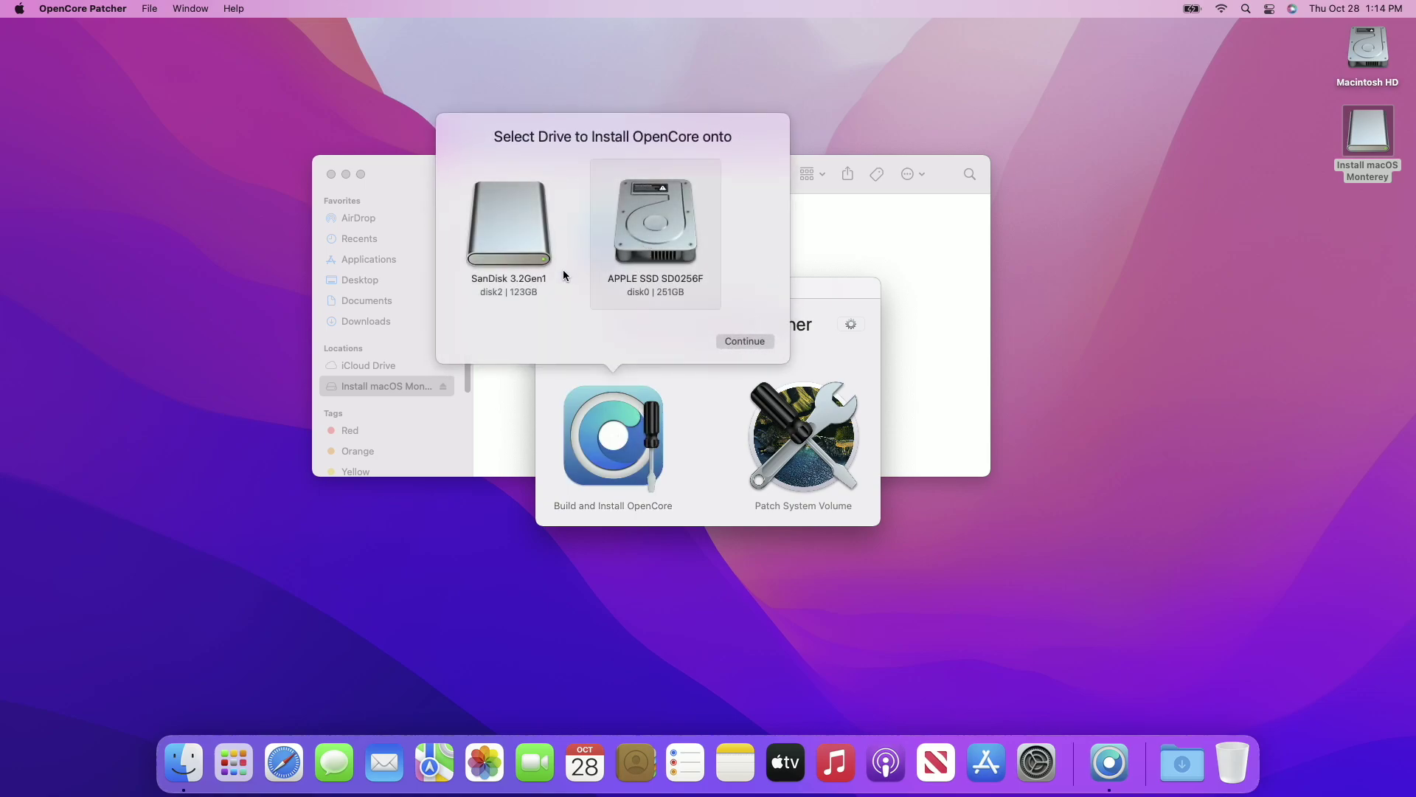
left_click(758, 345)
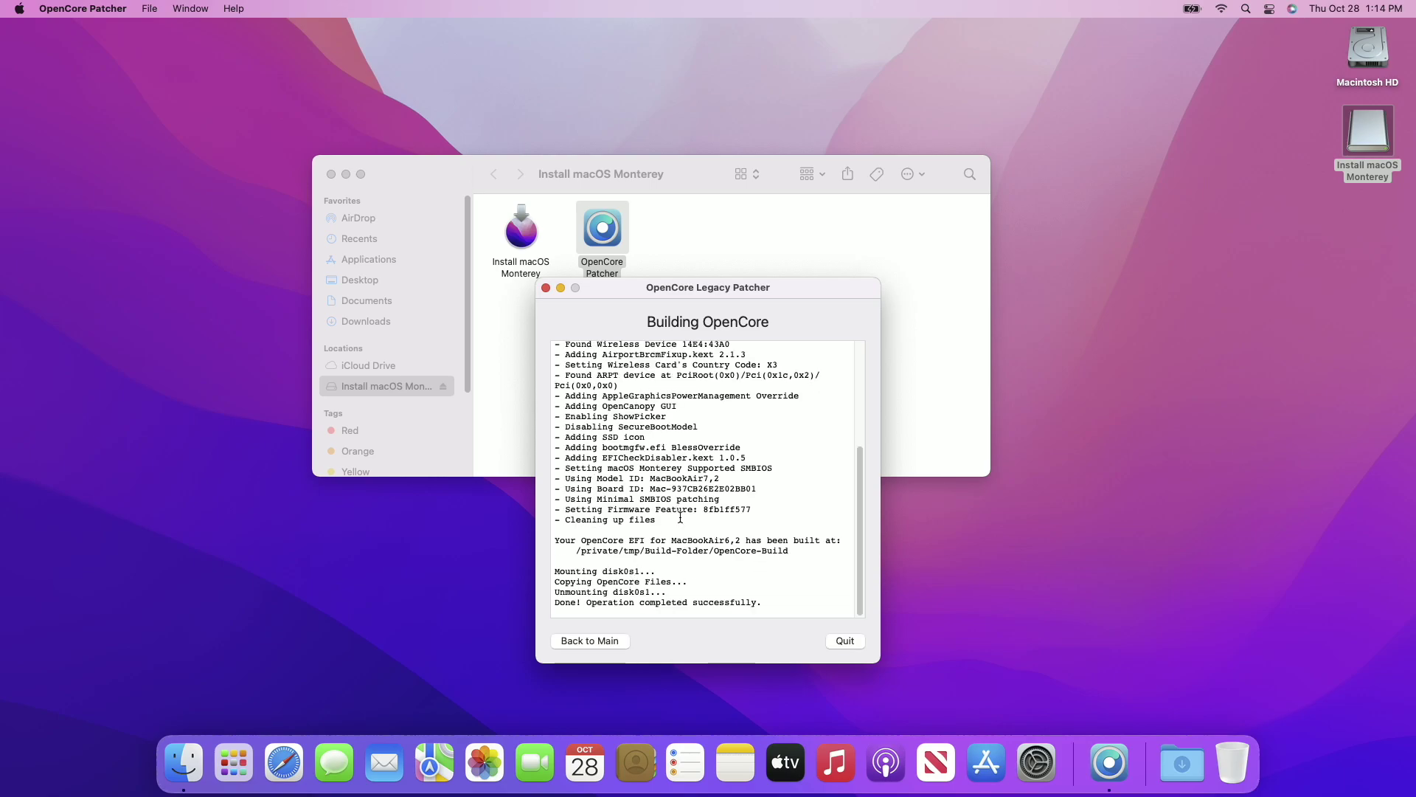
left_click(852, 642)
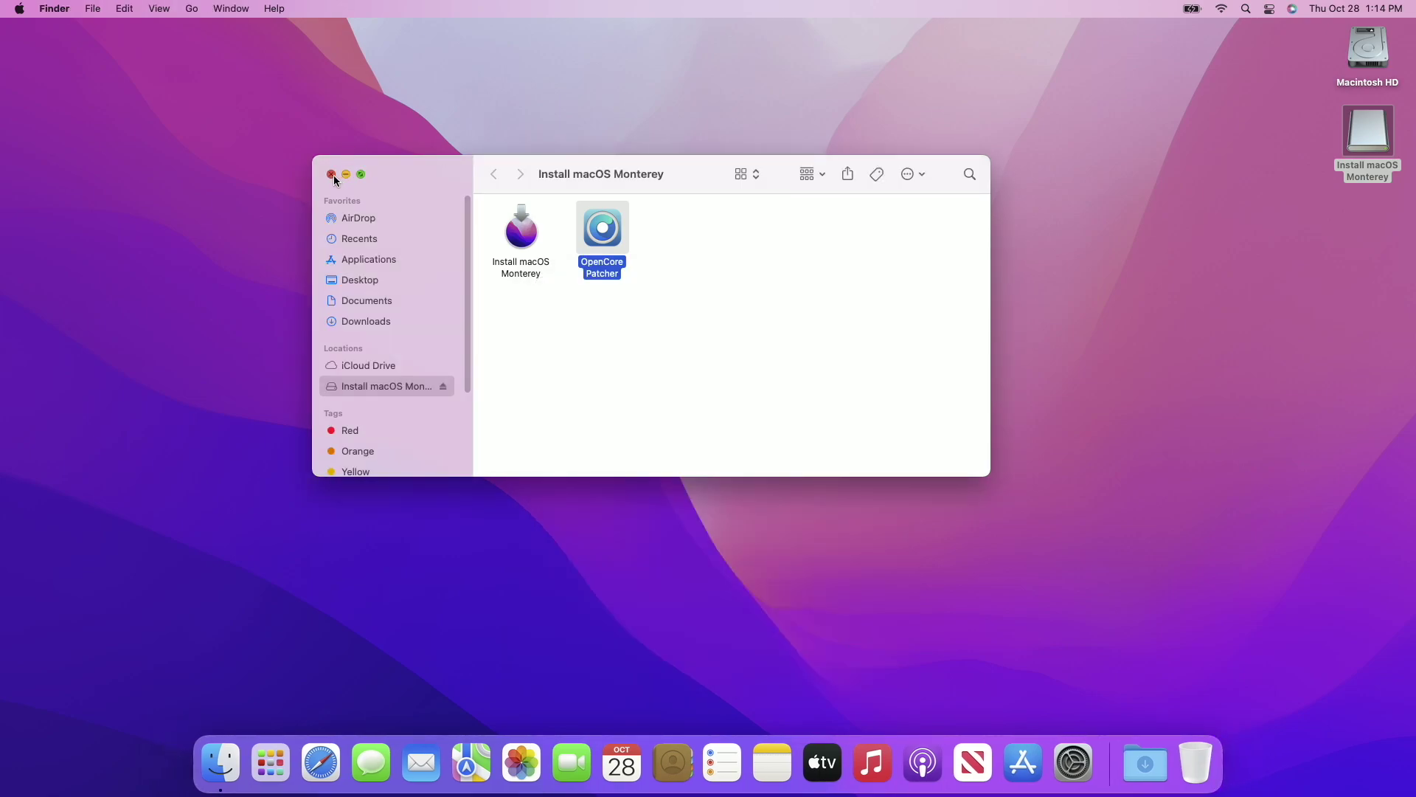
- Close the Install macOS Monterey window and eject the installer volume
left_click(331, 175)
left_click(1152, 356)
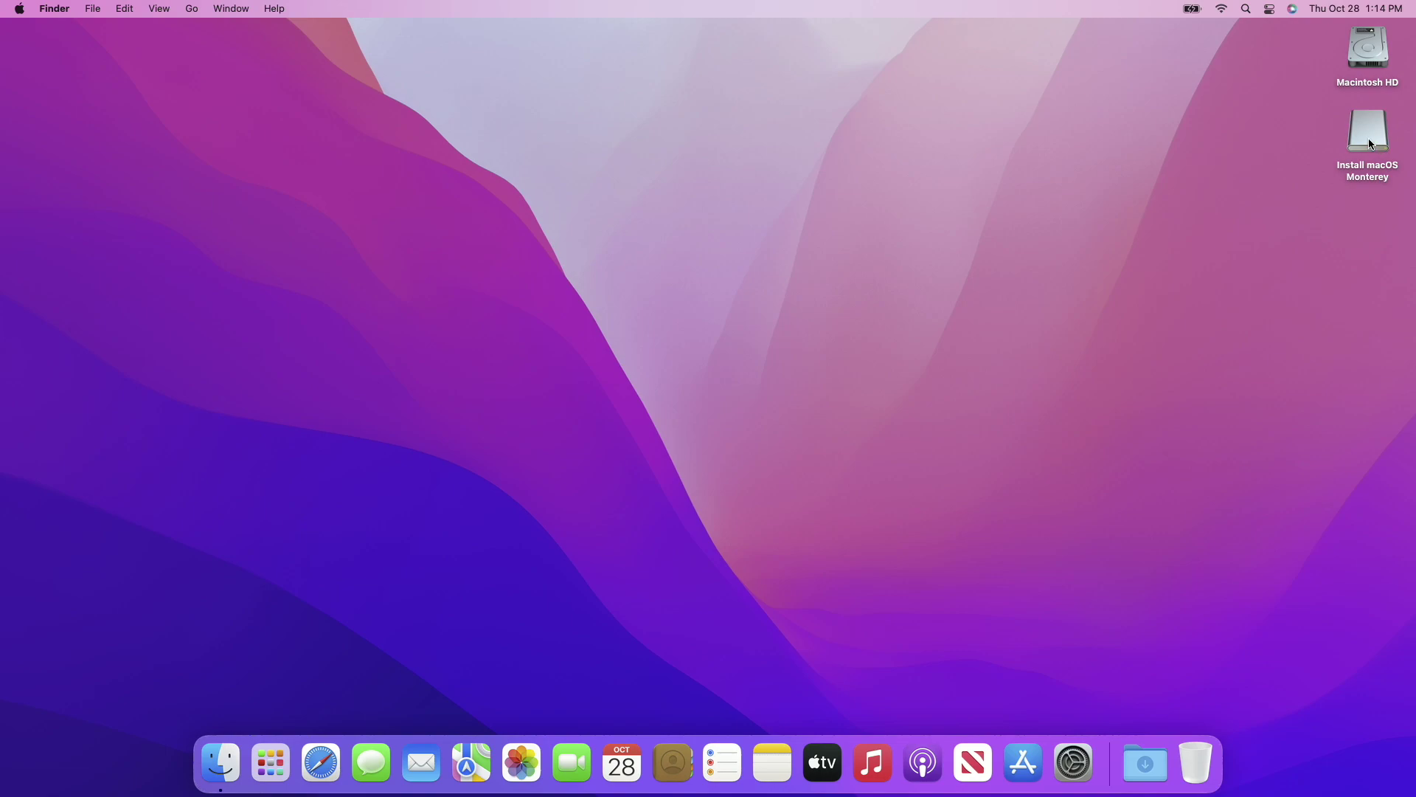
right_click(1370, 142)
left_click(1284, 171)
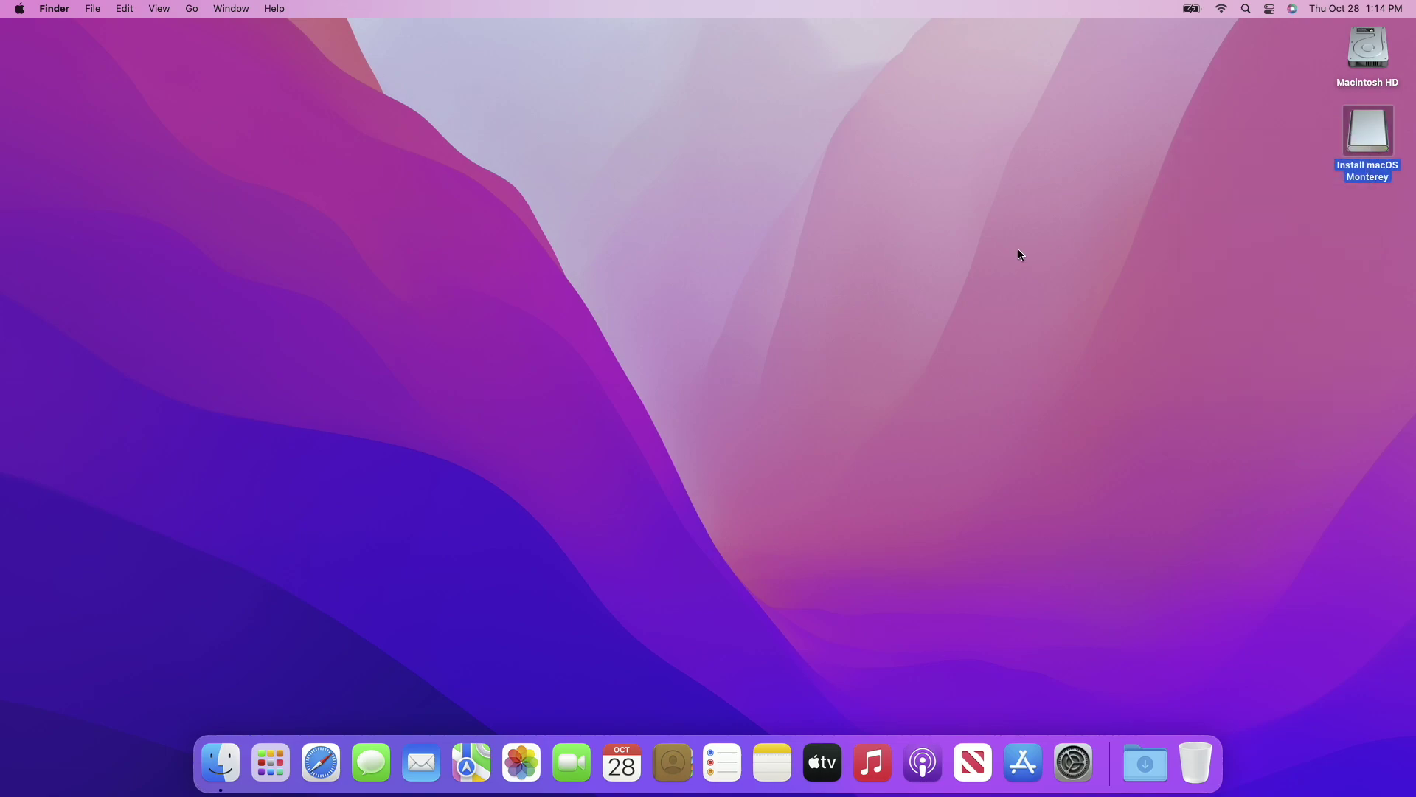
- Restart the Mac with 'Reopen windows when logging back in' unchecked
left_click(19, 8)
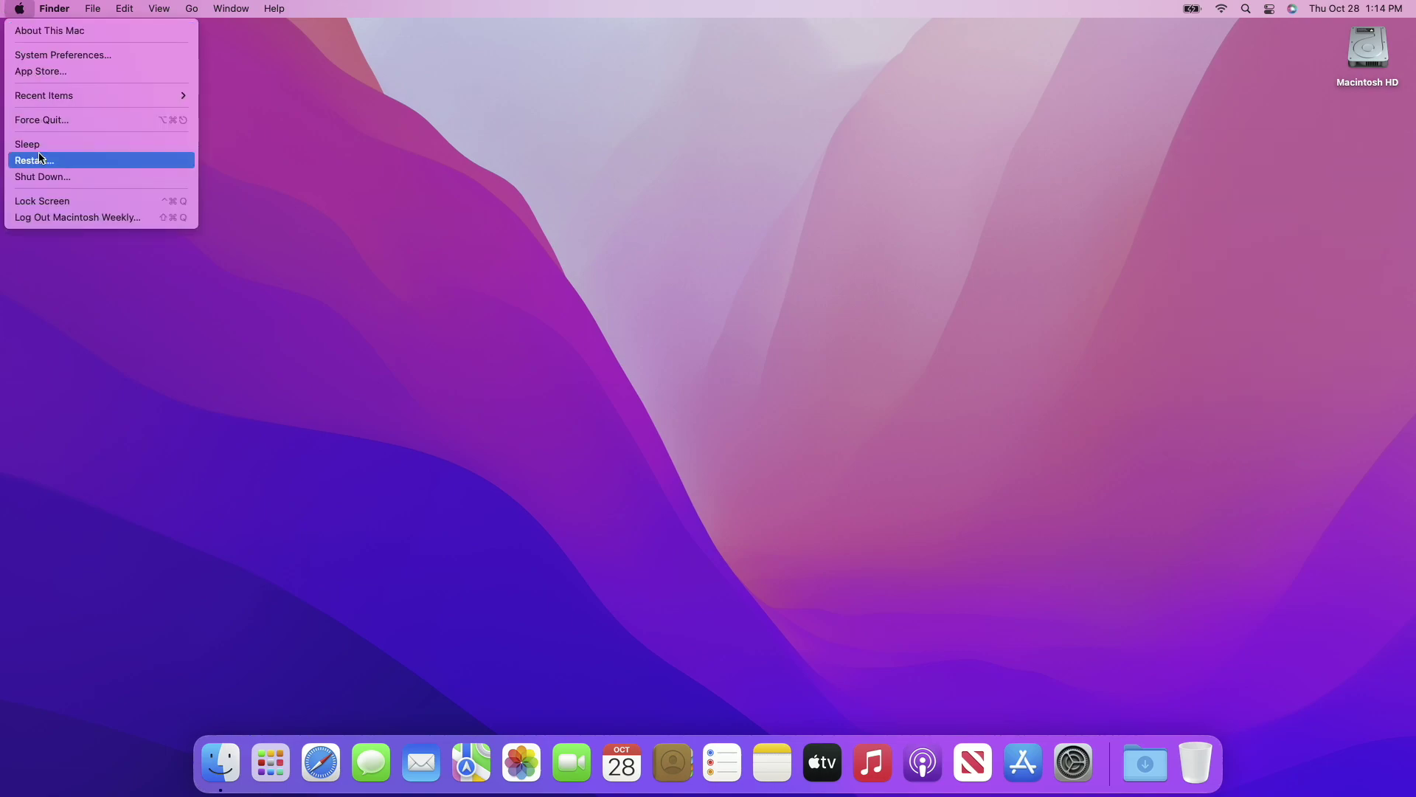
left_click(103, 160)
left_click(627, 242)
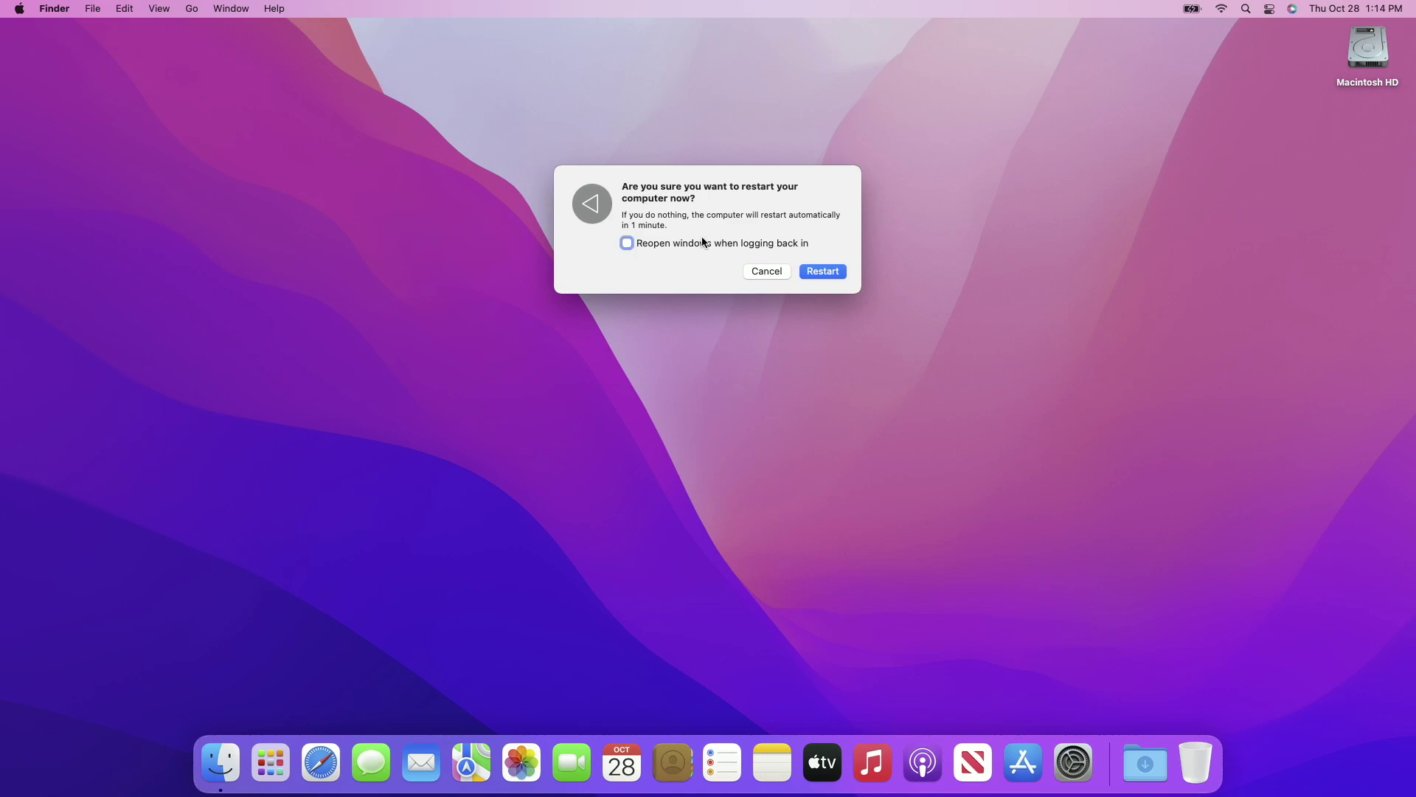
left_click(821, 271)
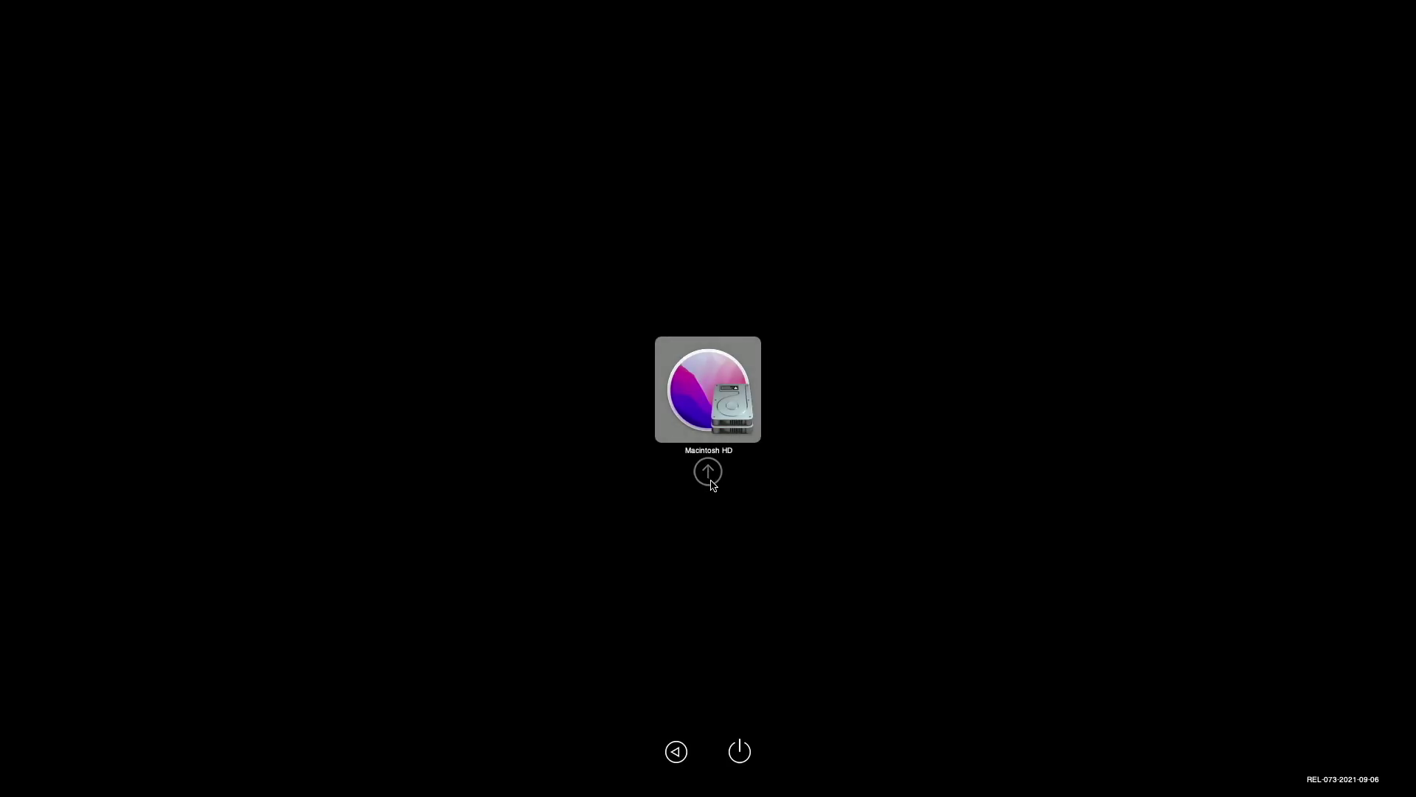
- Boot from Macintosh HD, log in with the account password, and group desktop items into stacks
left_click(710, 480)
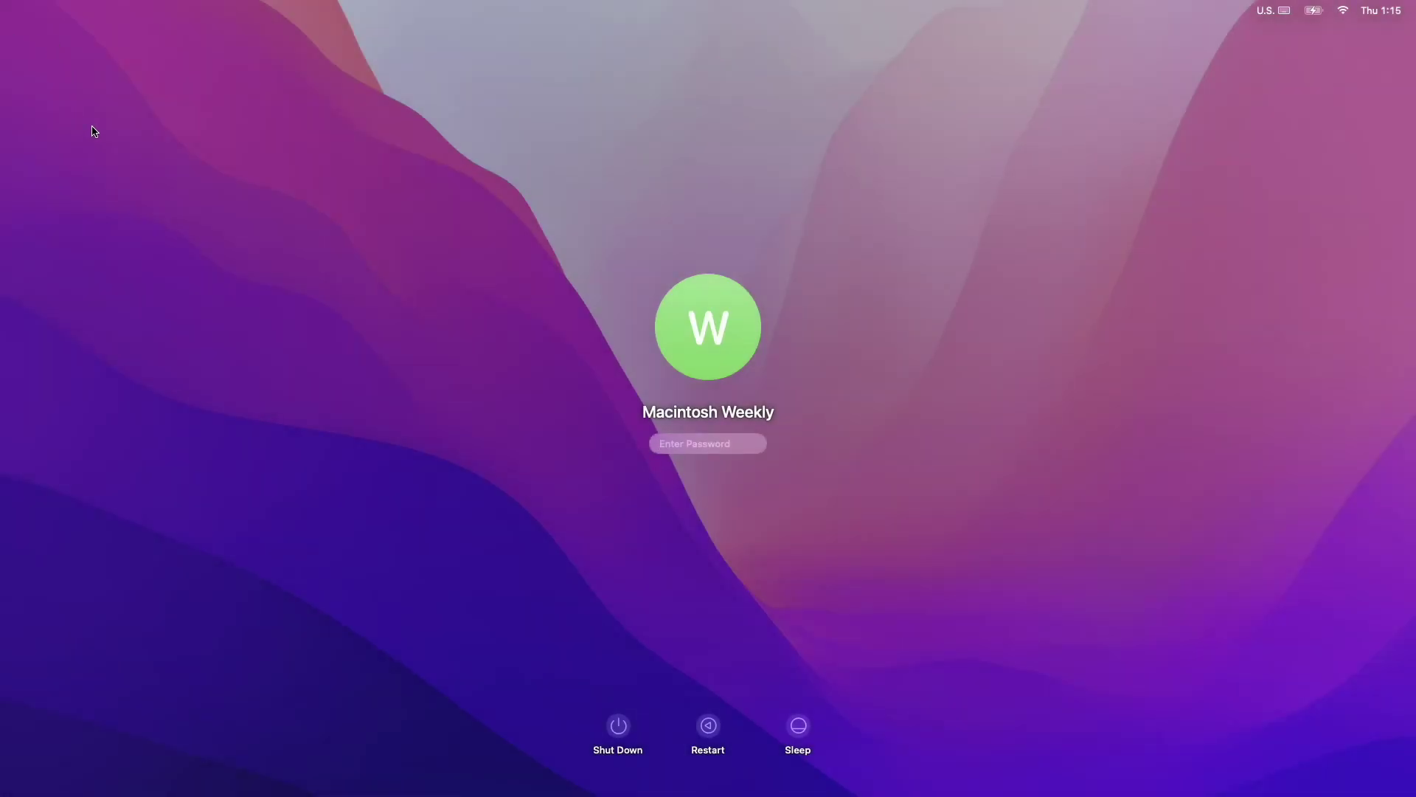
key("Return")
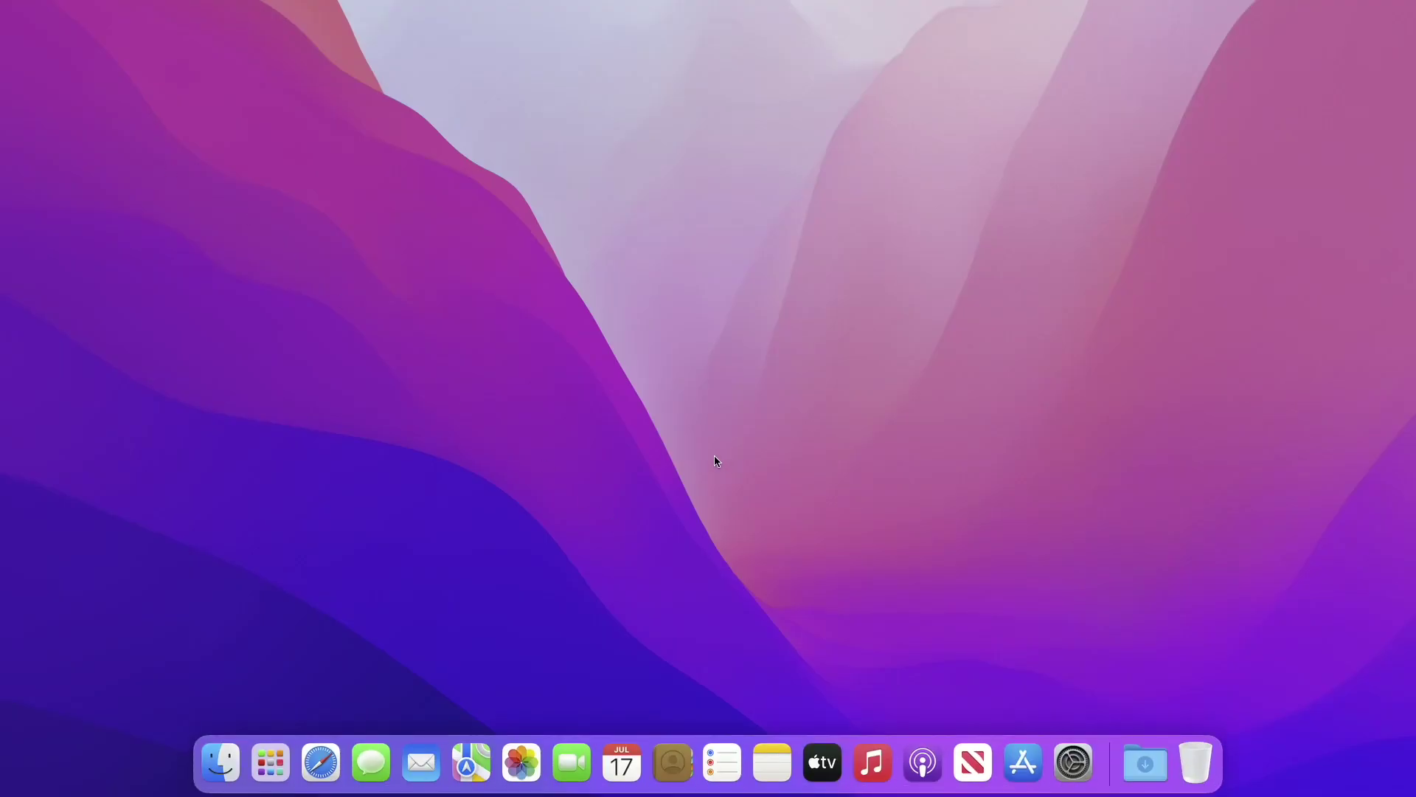
right_click(728, 287)
left_click(735, 362)
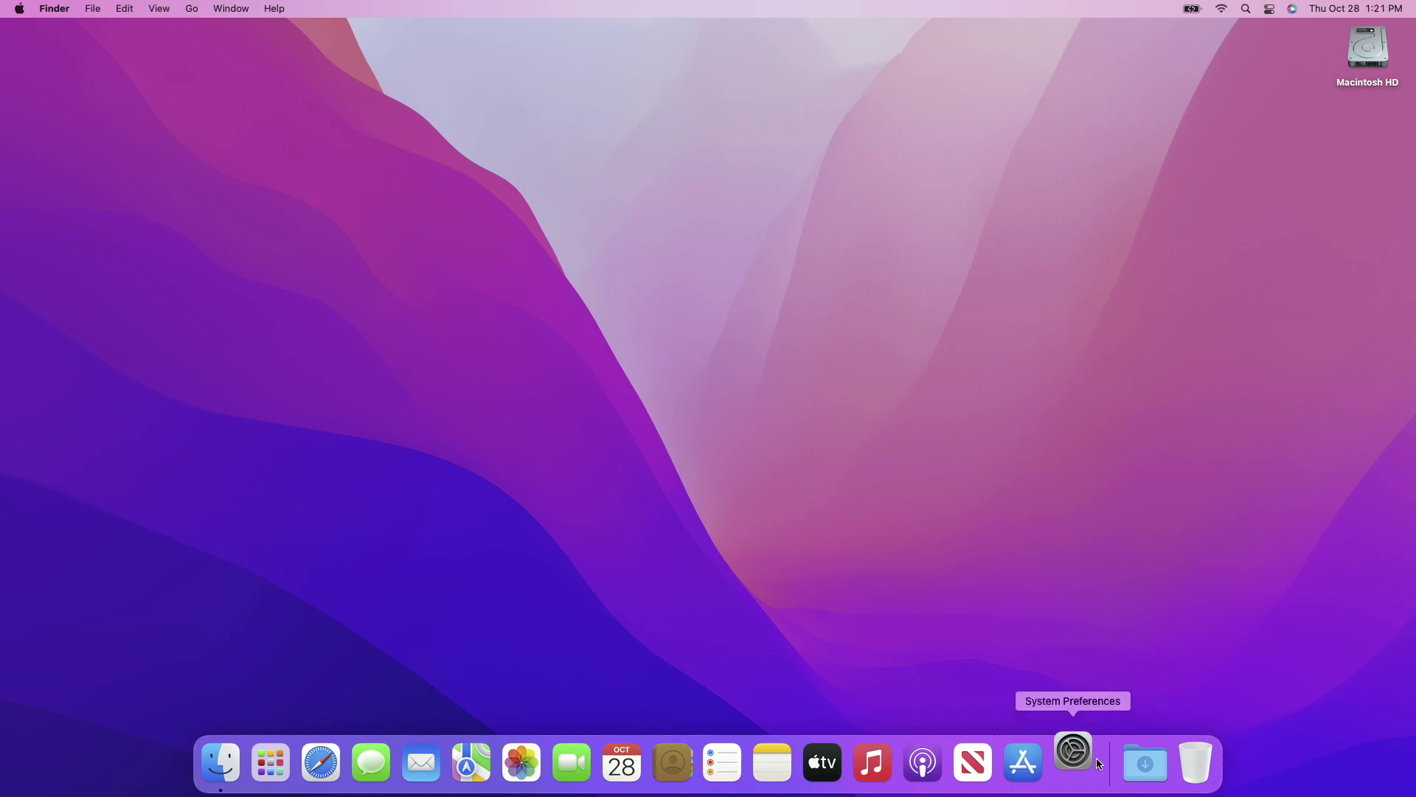
- Set Sound to always show in the menu bar and test volume and mute at maximum output
left_click(1073, 762)
left_click(681, 417)
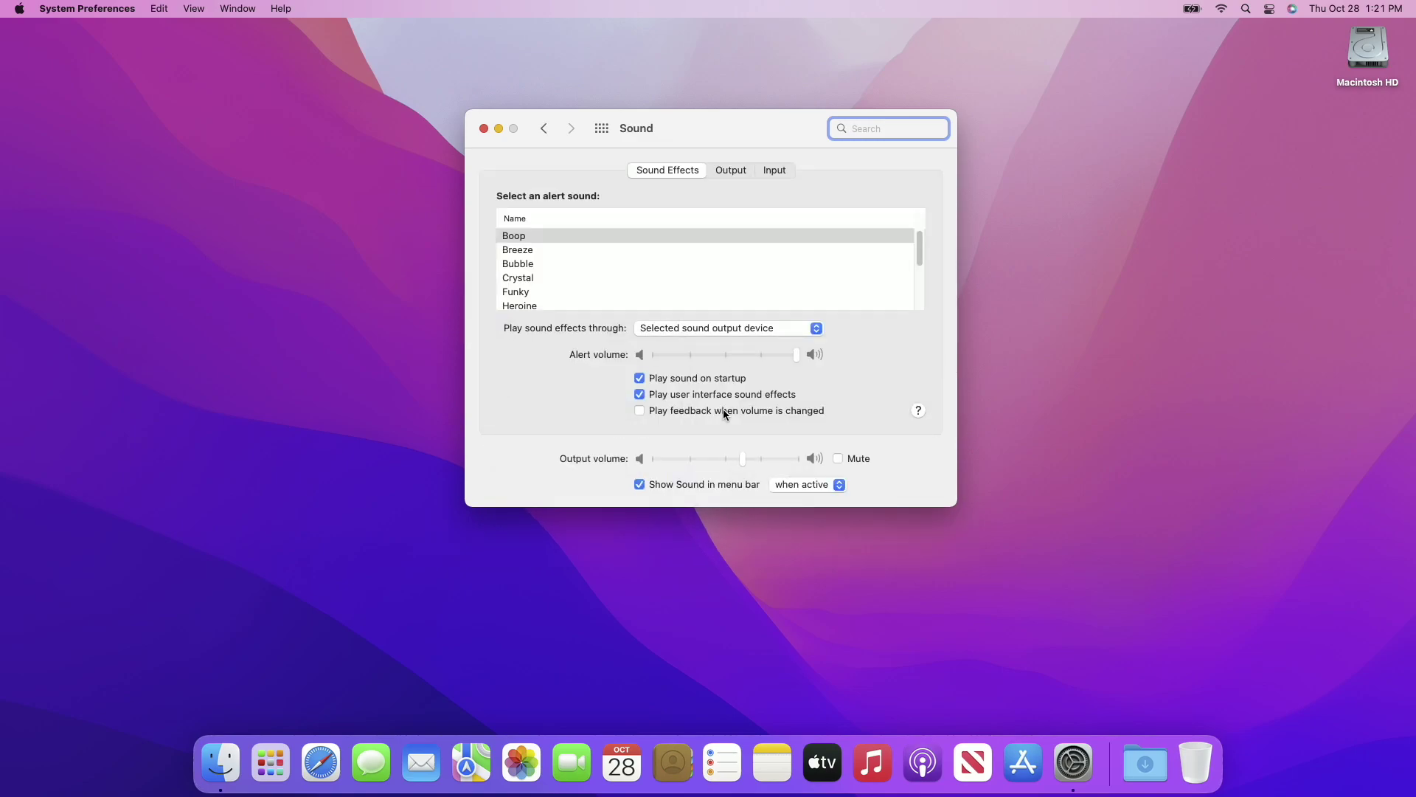
left_click(804, 490)
left_click(797, 503)
left_click_drag(744, 459, 796, 459)
left_click(839, 458)
left_click(839, 458)
left_click(838, 459)
left_click(839, 459)
left_click(839, 459)
left_click(838, 459)
key("XF86AudioLowerVolume")
key("XF86AudioLowerVolume")
key("XF86AudioLowerVolume")
key("XF86AudioLowerVolume")
key("XF86AudioLowerVolume")
key("XF86AudioLowerVolume")
key("XF86AudioLowerVolume")
key("XF86AudioLowerVolume")
key("XF86AudioLowerVolume")
key("XF86AudioLowerVolume")
key("XF86AudioLowerVolume")
key("XF86AudioLowerVolume")
key("XF86AudioLowerVolume")
key("XF86AudioLowerVolume")
key("XF86AudioLowerVolume")
key("XF86AudioRaiseVolume")
key("XF86AudioRaiseVolume")
key("XF86AudioRaiseVolume")
key("XF86AudioRaiseVolume")
key("XF86AudioRaiseVolume")
key("XF86AudioRaiseVolume")
key("XF86AudioRaiseVolume")
key("XF86AudioRaiseVolume")
key("XF86AudioRaiseVolume")
key("XF86AudioRaiseVolume")
key("XF86AudioRaiseVolume")
key("XF86AudioRaiseVolume")
key("XF86AudioRaiseVolume")
key("XF86AudioRaiseVolume")
key("XF86AudioRaiseVolume")
- Try the HDMI output, switch back to Internal Speakers, and check the input devices
left_click(729, 171)
left_click(742, 251)
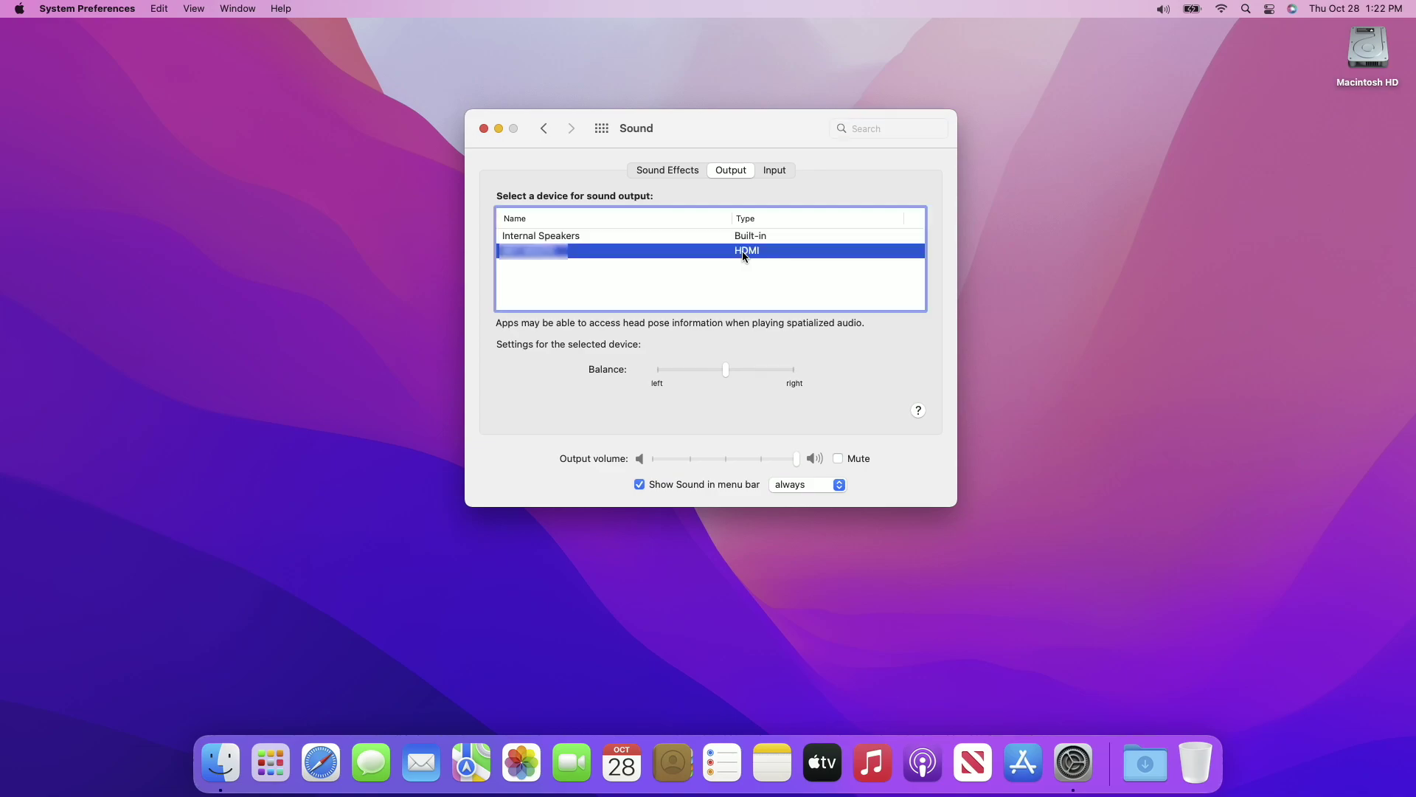
left_click(765, 236)
left_click(769, 171)
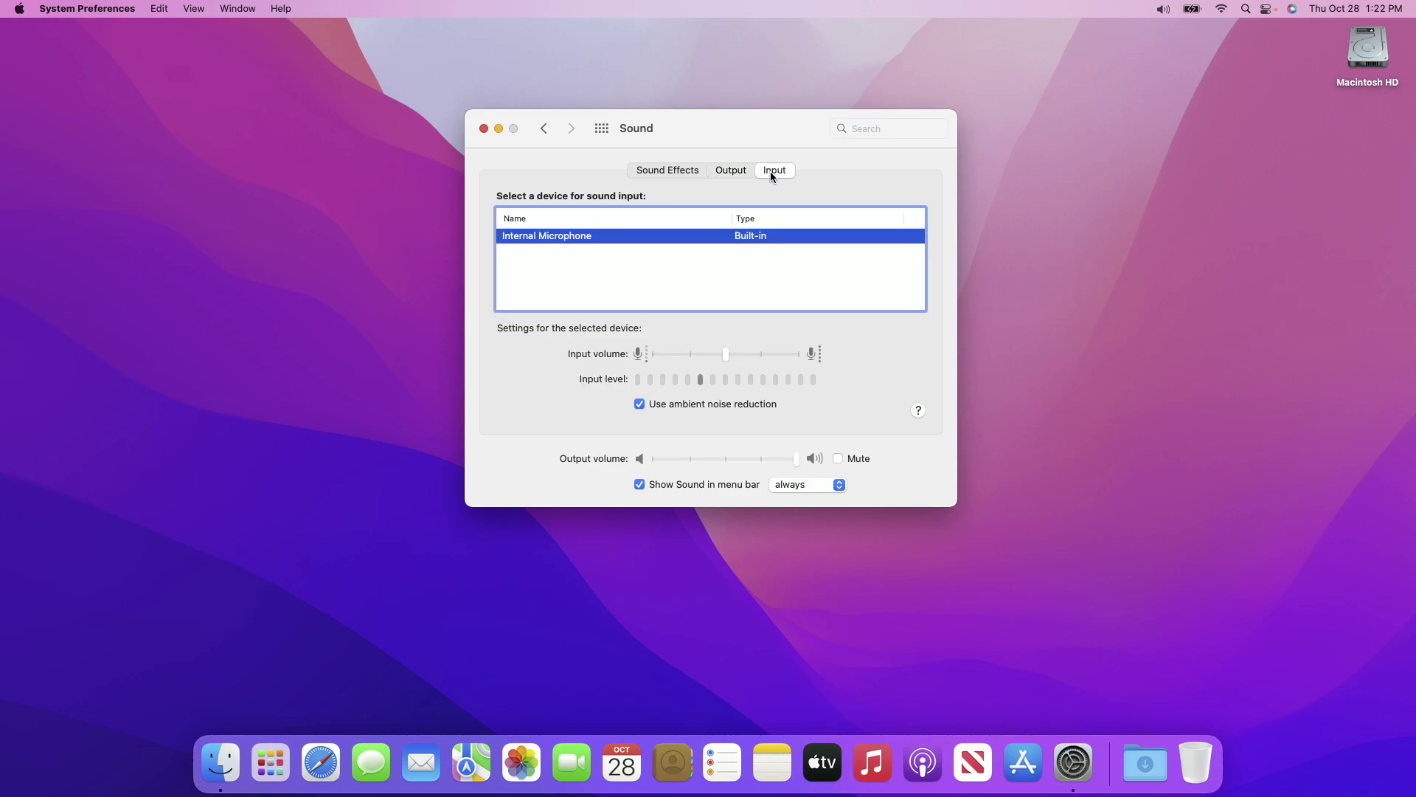
left_click(598, 132)
- Show Bluetooth in the menu bar, then look over the Network and Trackpad settings
left_click(633, 410)
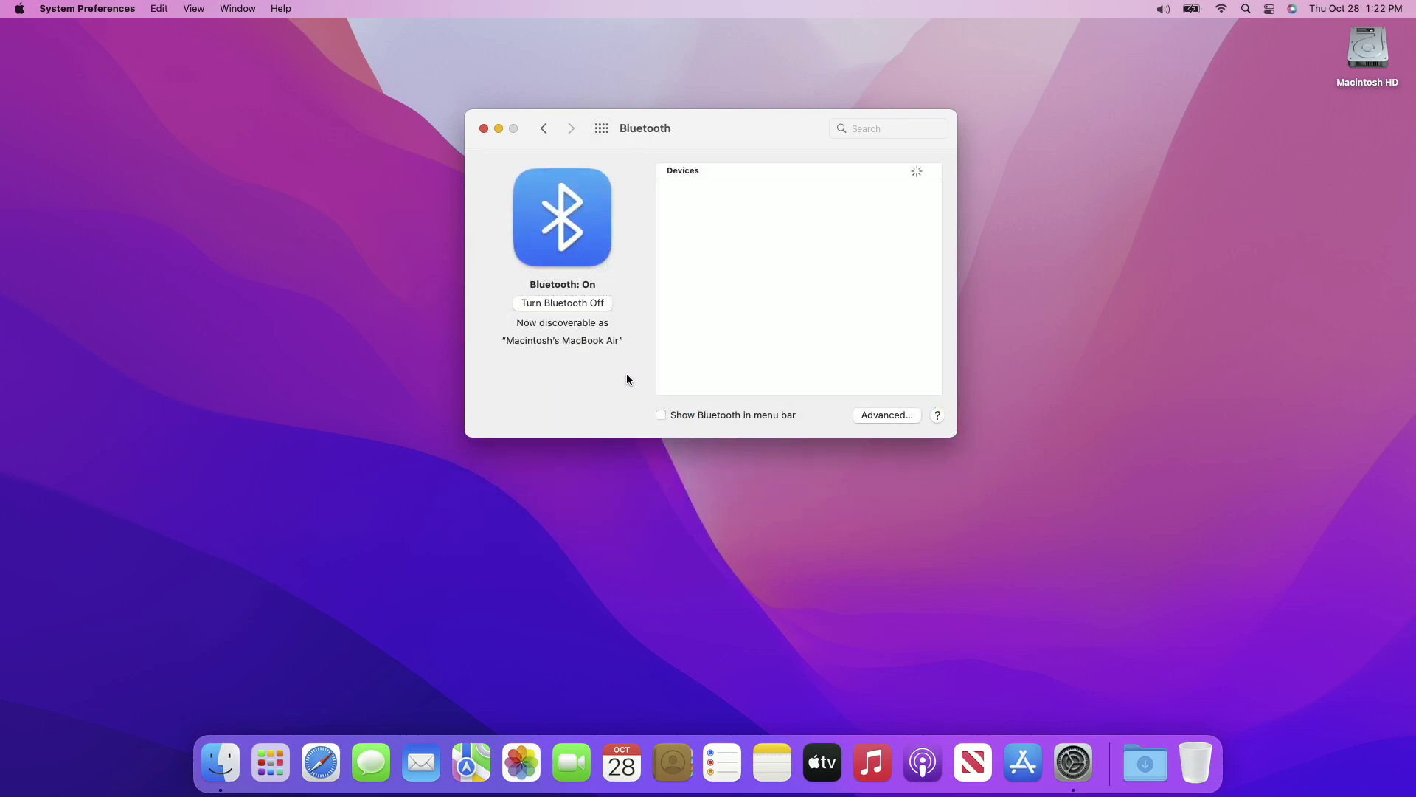
left_click(715, 414)
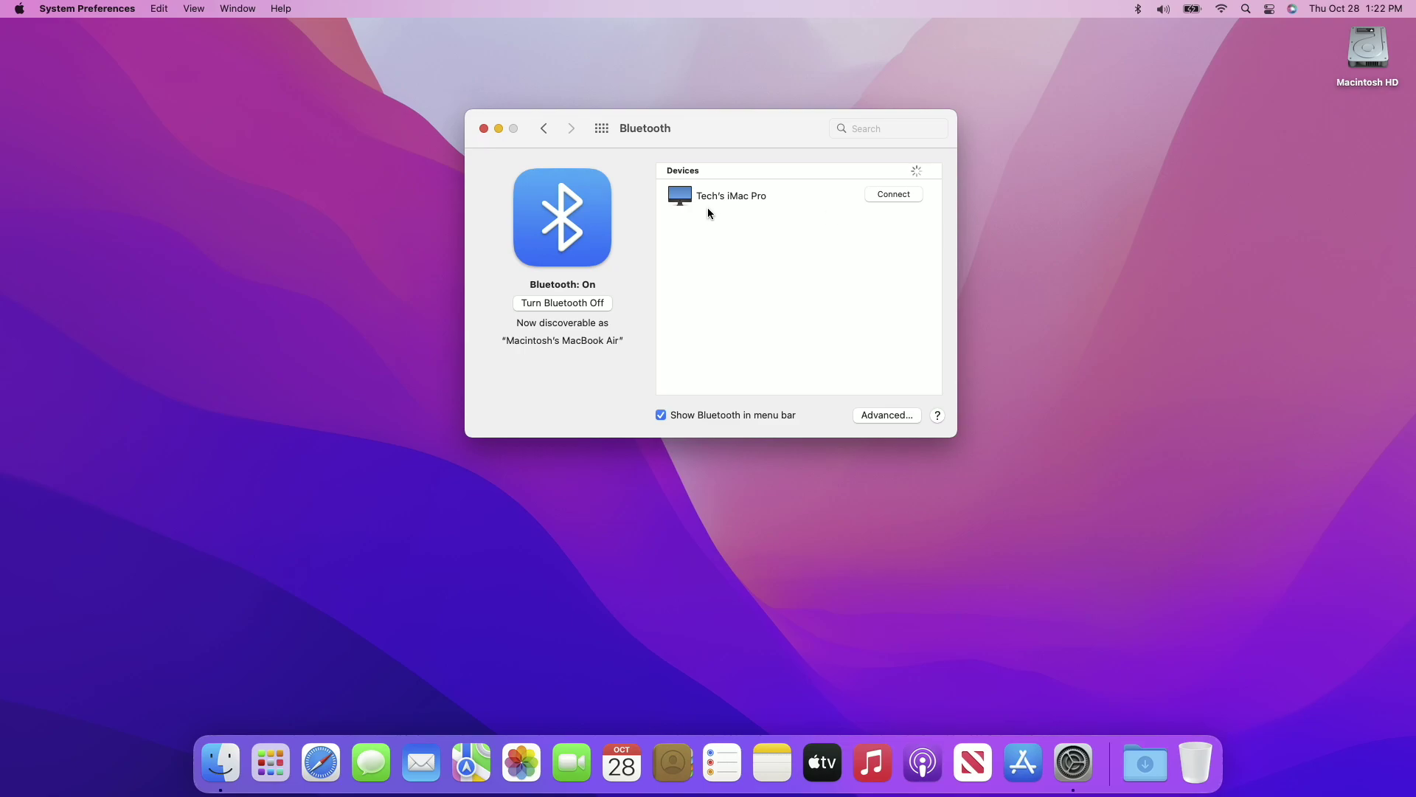
left_click(601, 130)
left_click(572, 425)
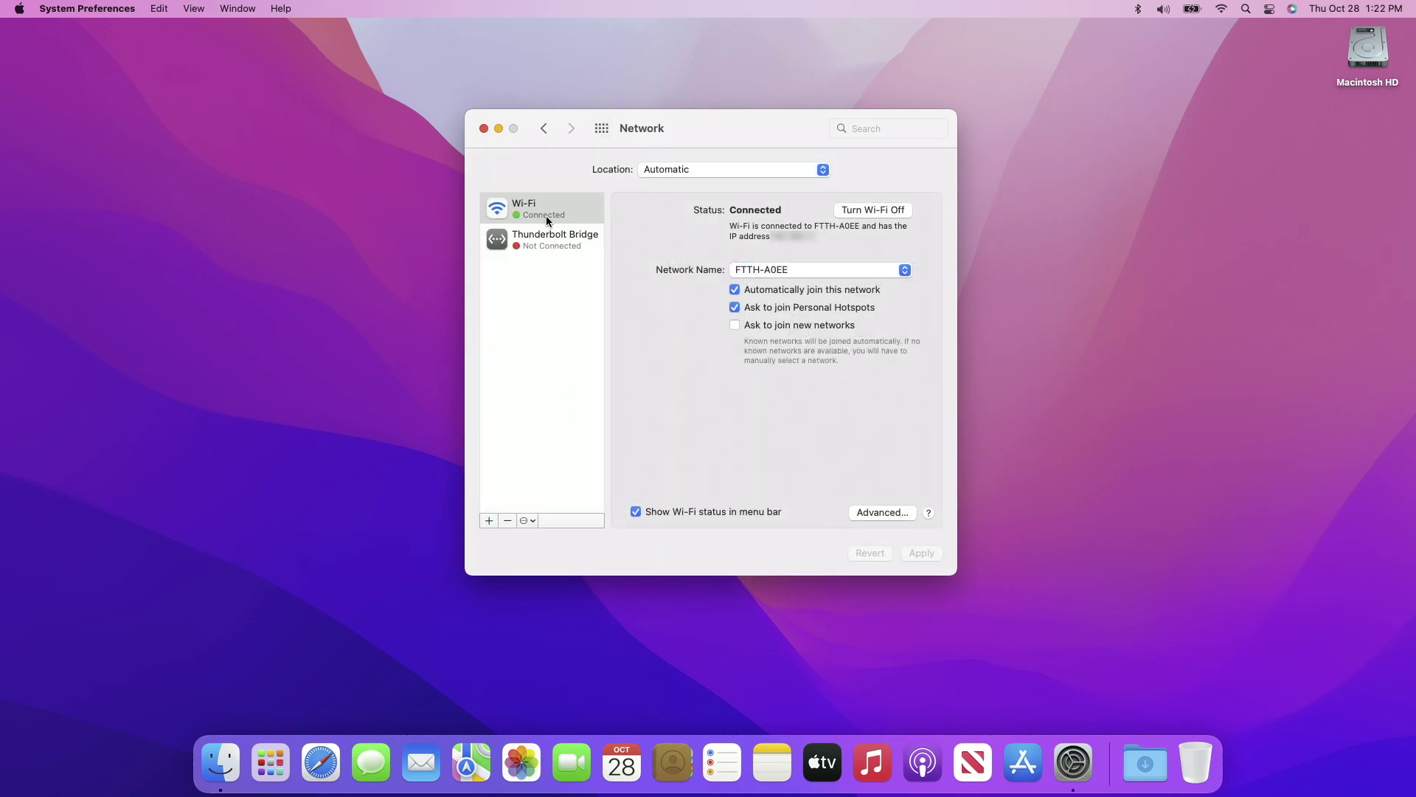
left_click(601, 130)
left_click(801, 408)
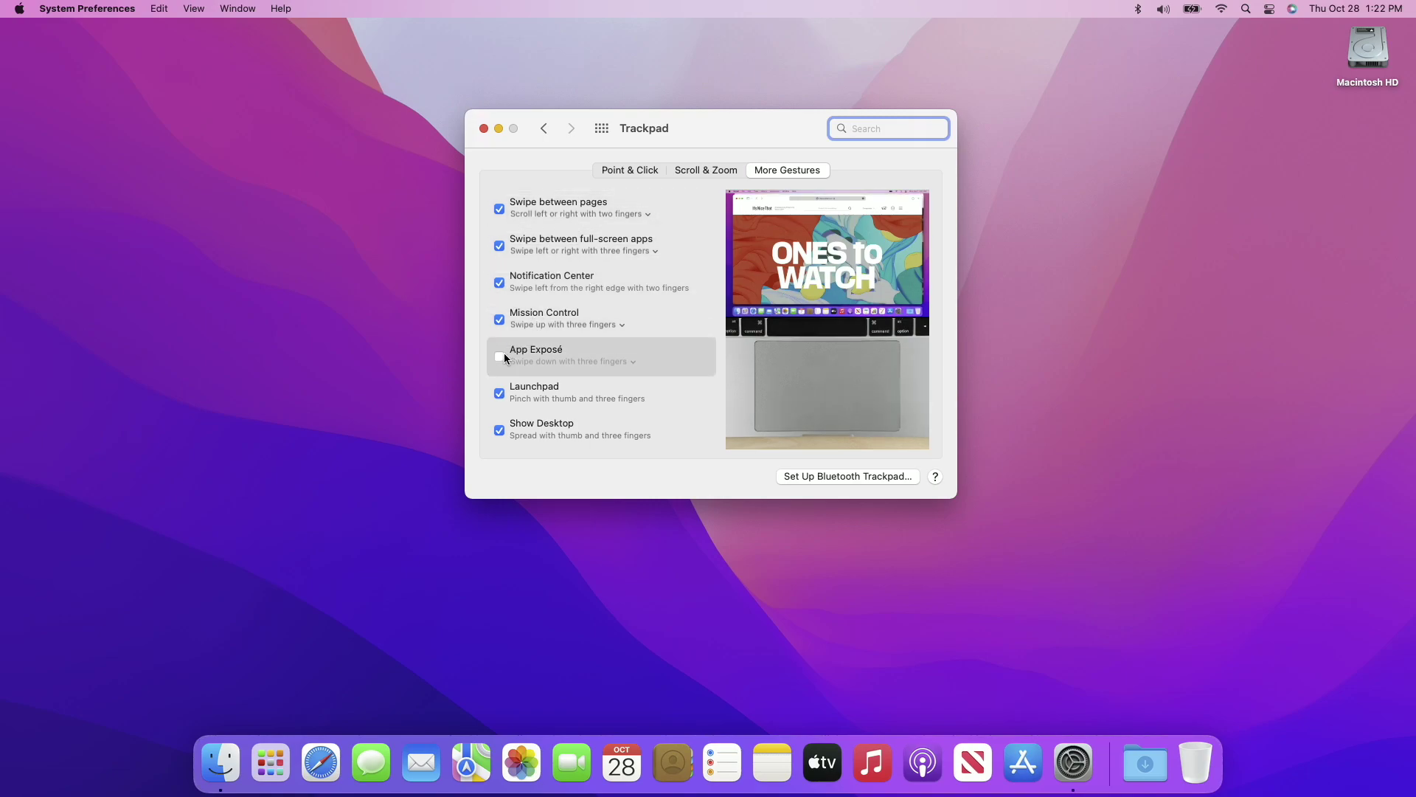
left_click(544, 128)
- Turn on automatic macOS updates with the admin password, accept advanced options, and check Battery
left_click(496, 408)
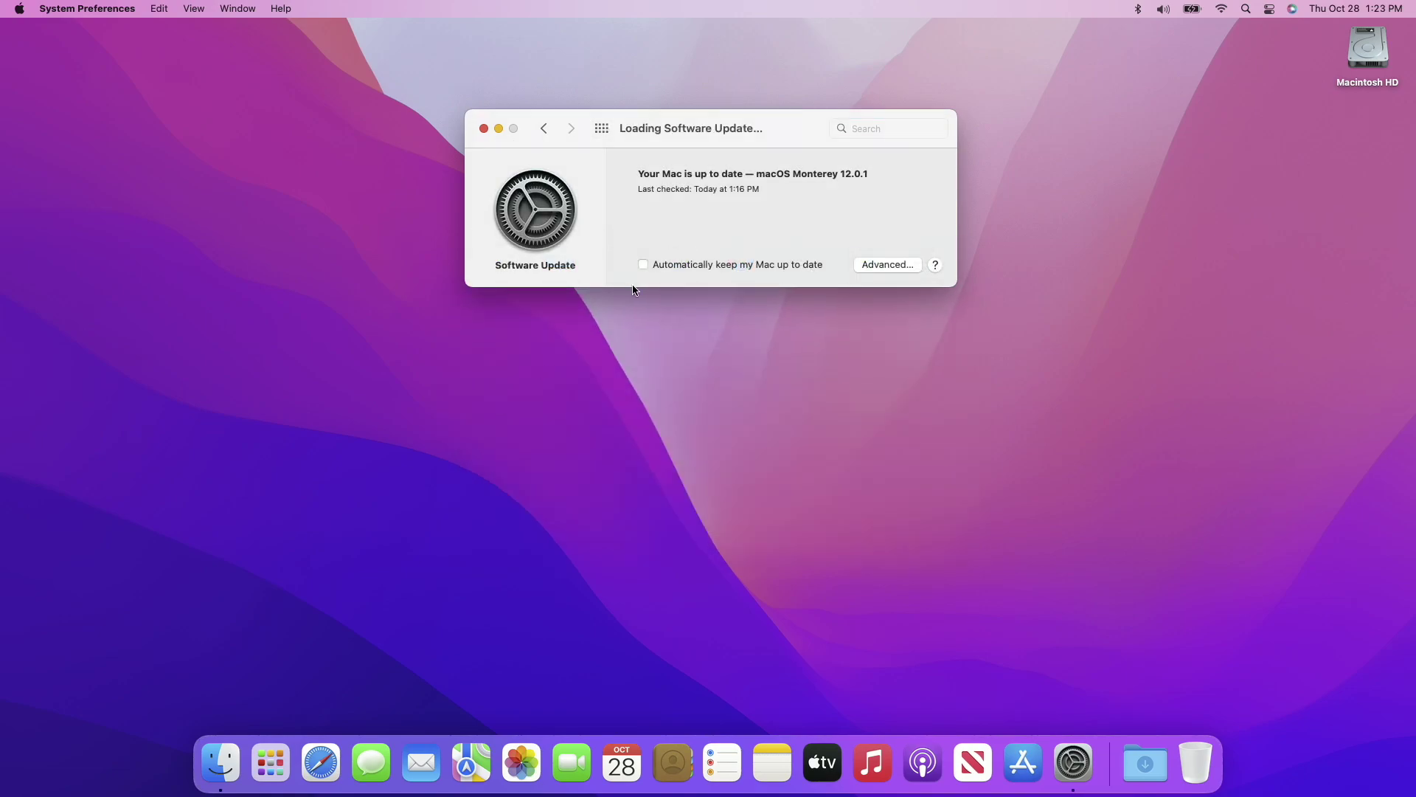
left_click(732, 264)
key("Return")
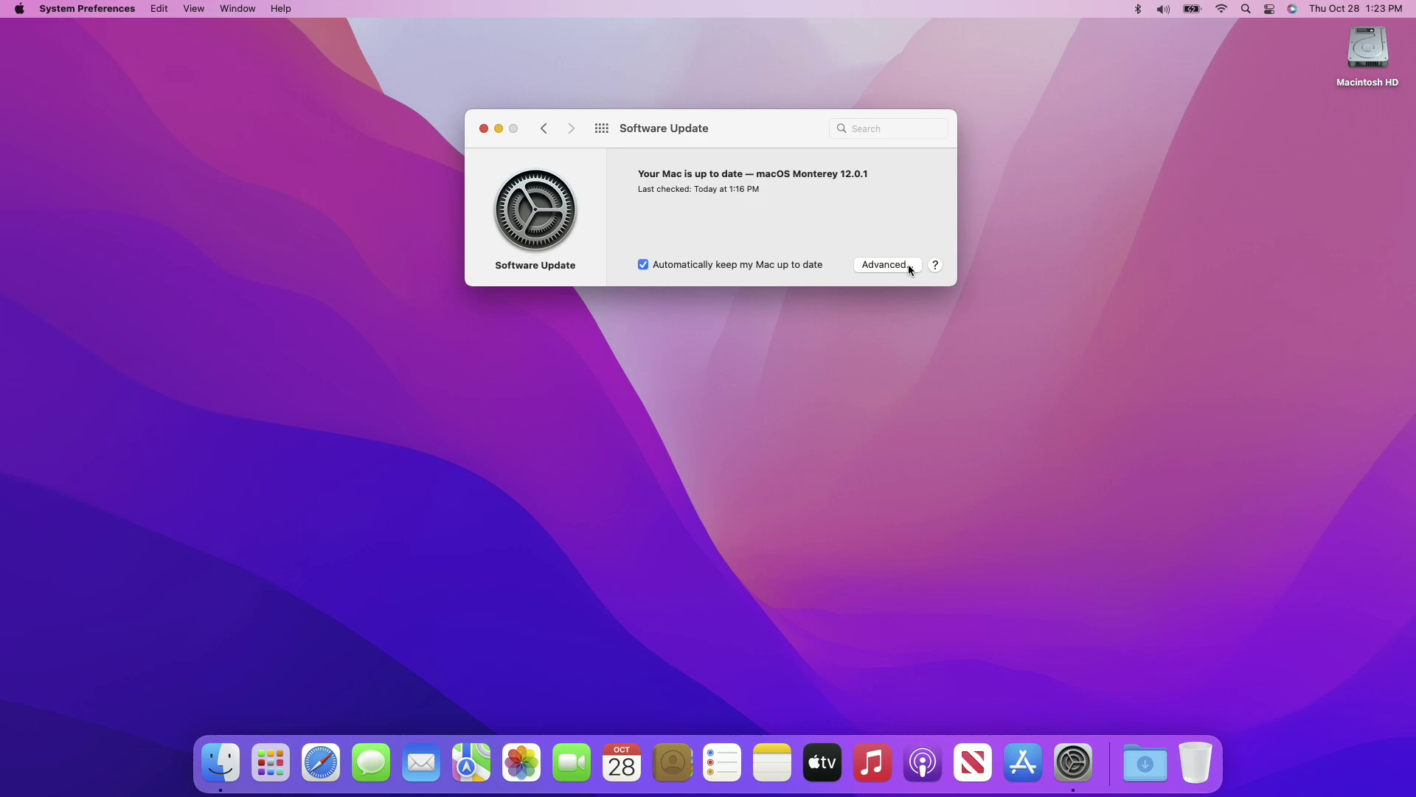
left_click(909, 267)
left_click(775, 287)
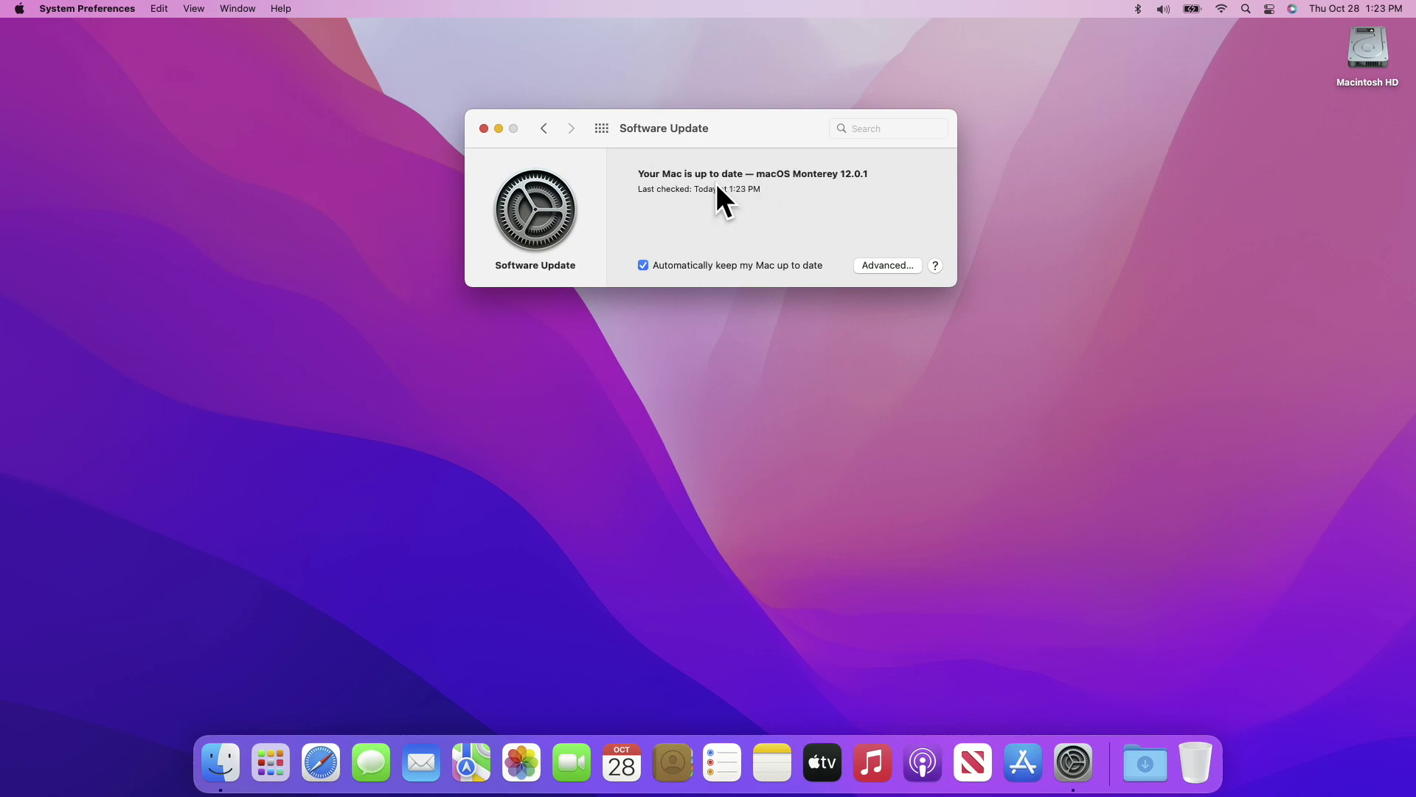
left_click(603, 133)
left_click(554, 481)
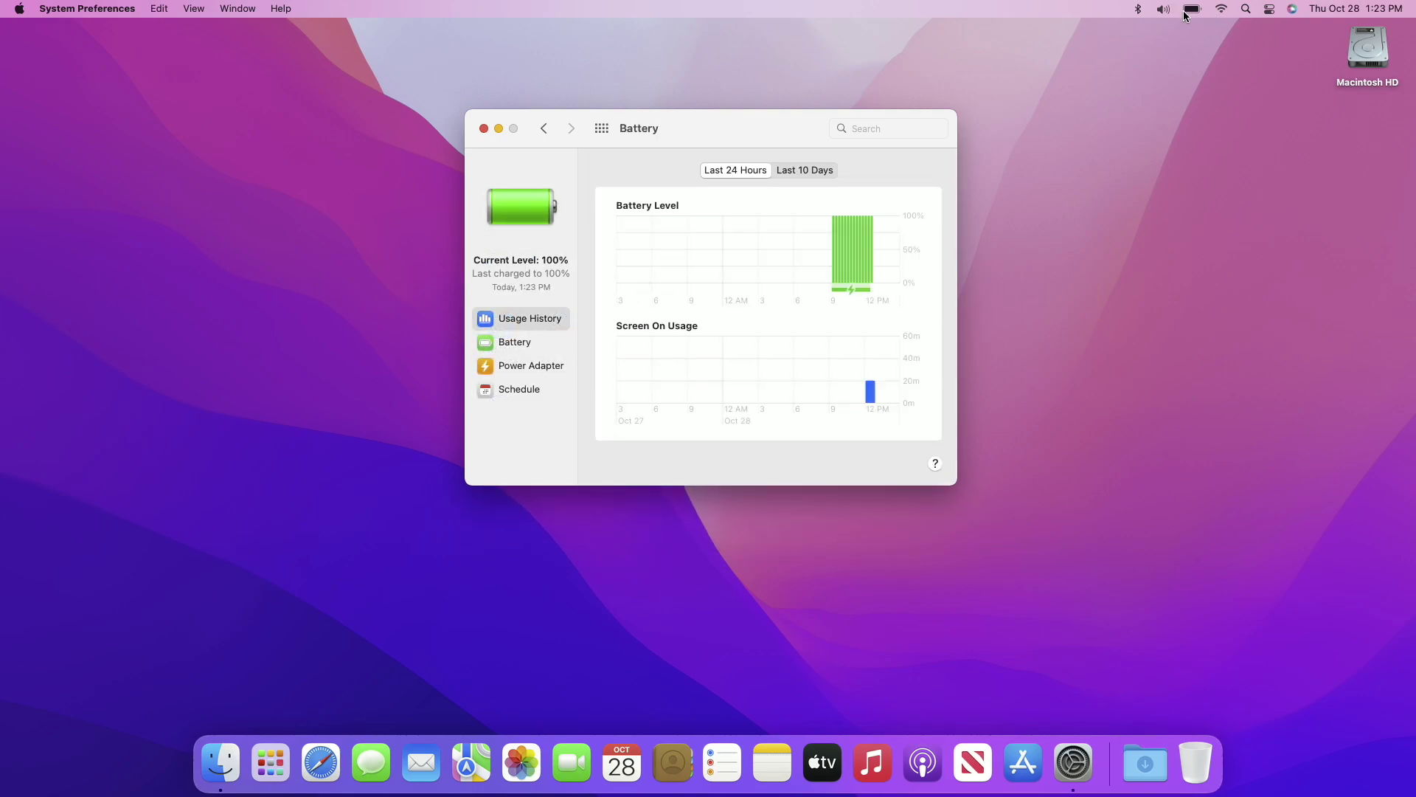
- Close System Preferences, open Control Center, and briefly summon and dismiss Siri
left_click(483, 128)
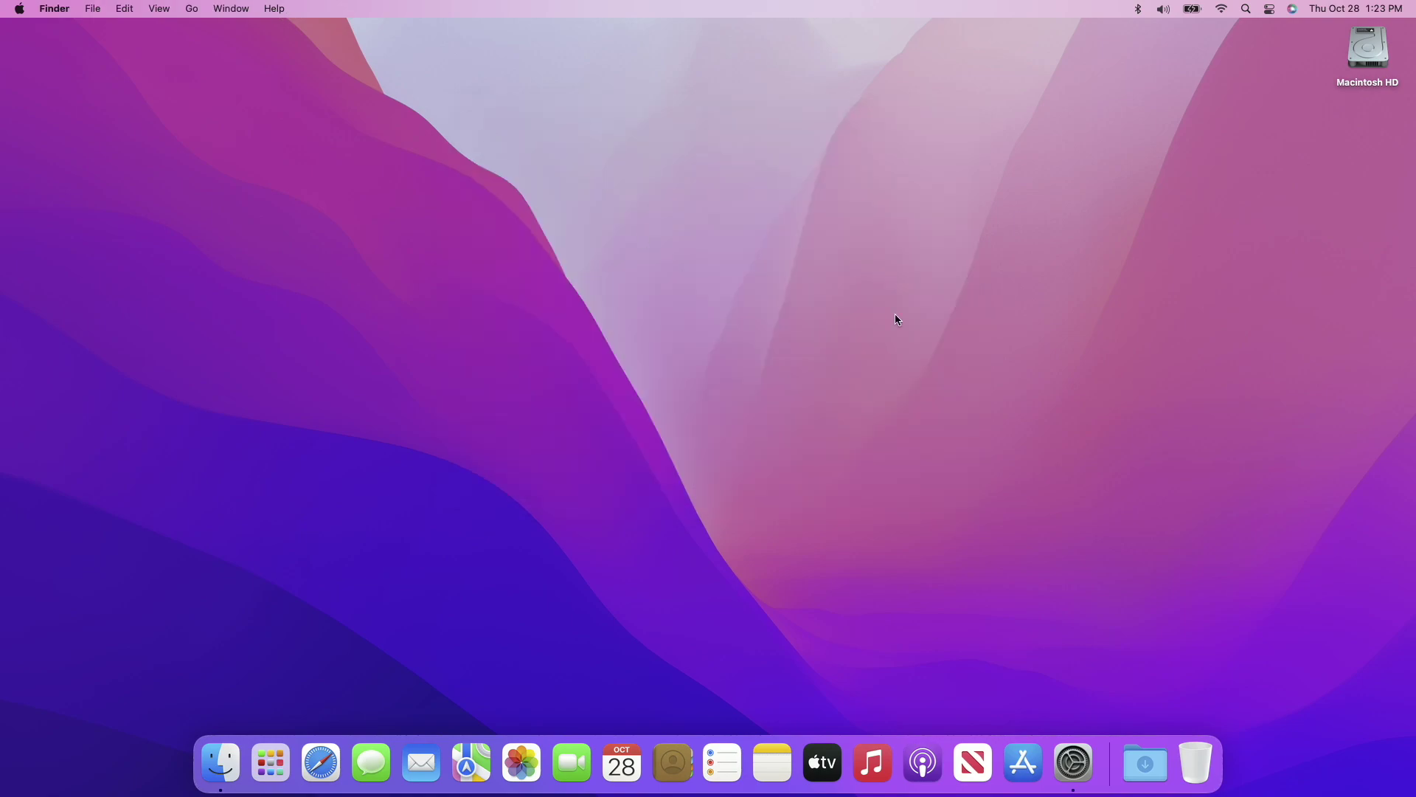
mouse_move(1414, 4)
left_click(1270, 8)
key("super+space")
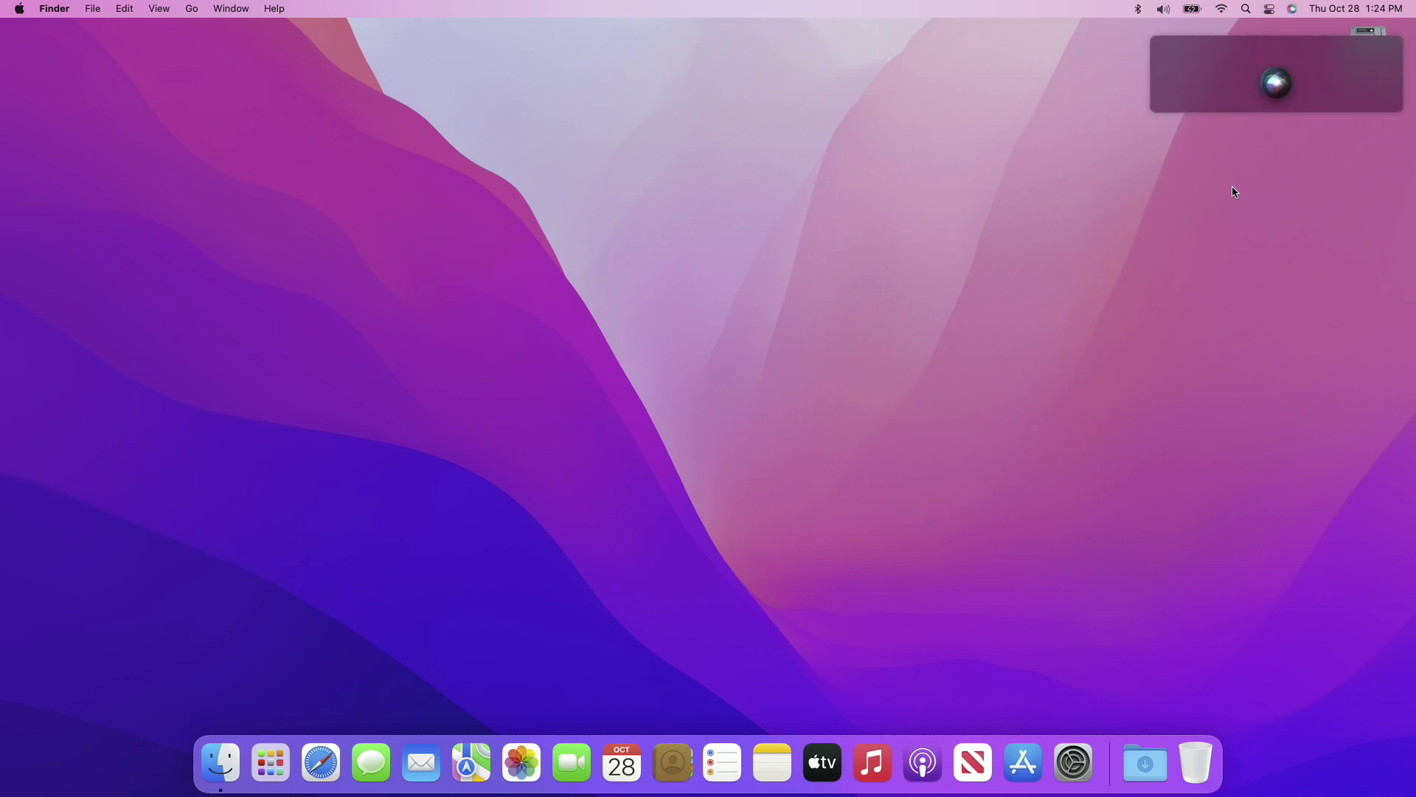
left_click(1155, 42)
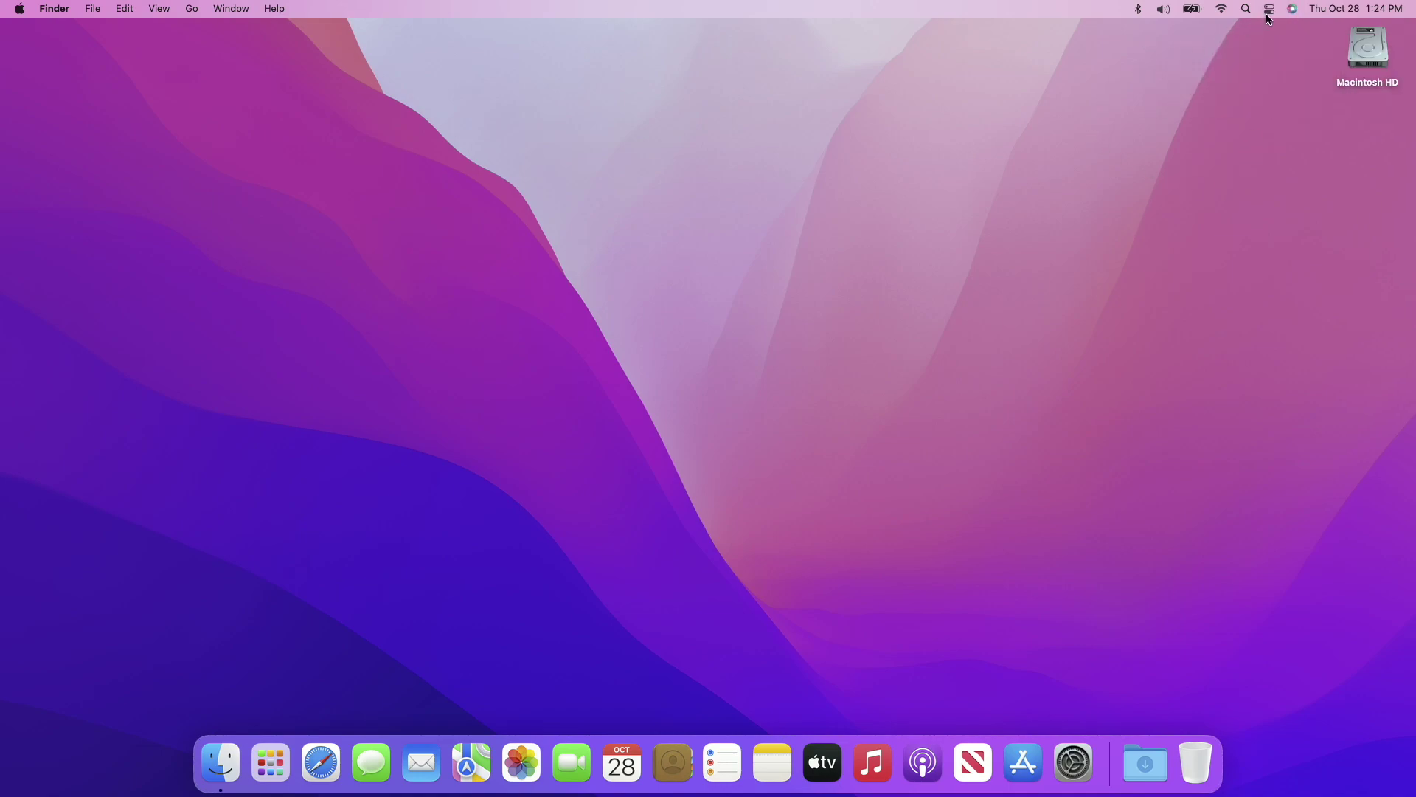
- In Control Center, lower the volume to about 45%, then raise it to full
left_click(1270, 9)
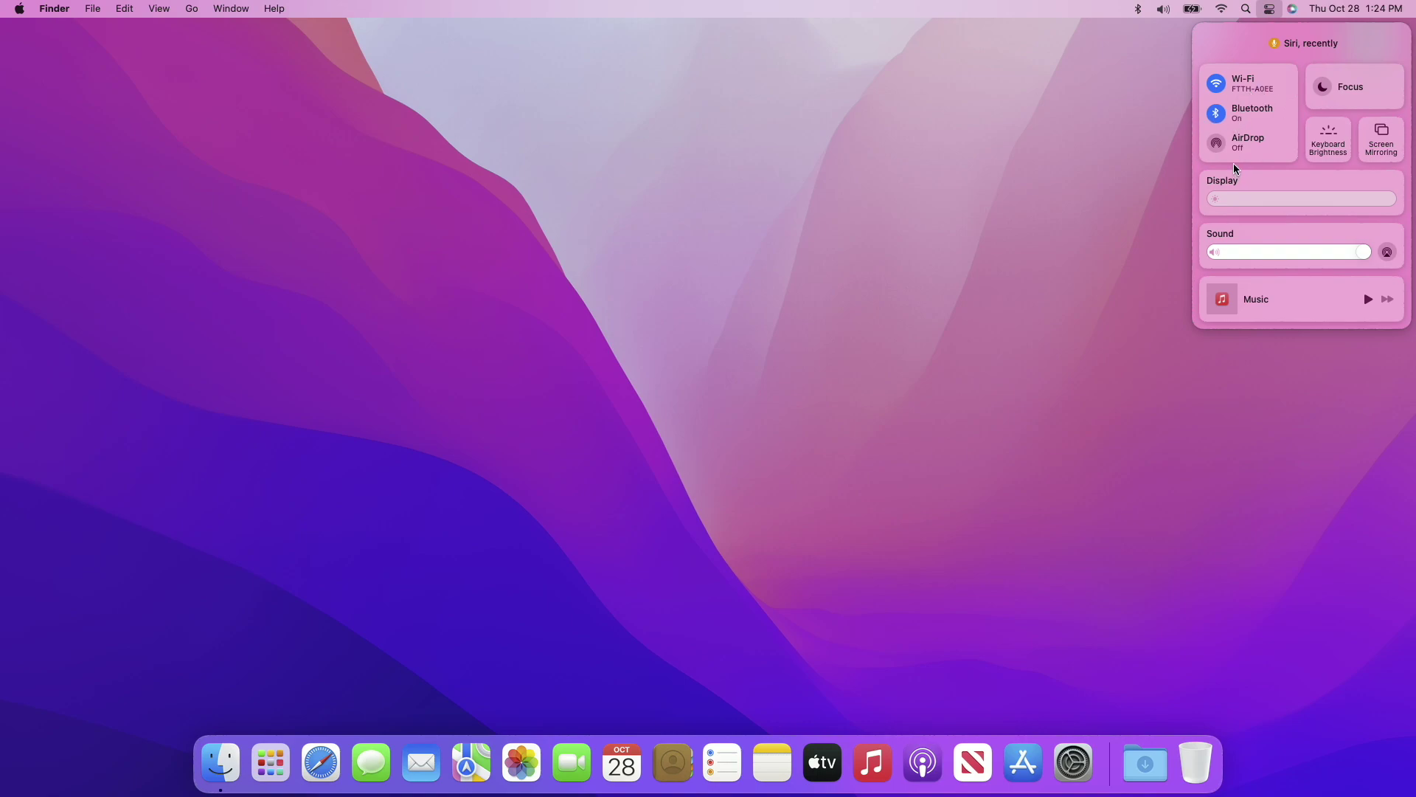
left_click_drag(1363, 251, 1282, 252)
key("XF86AudioRaiseVolume")
key("XF86AudioRaiseVolume")
key("XF86AudioRaiseVolume")
key("XF86AudioRaiseVolume")
key("XF86AudioRaiseVolume")
key("XF86AudioRaiseVolume")
key("XF86AudioRaiseVolume")
key("XF86AudioRaiseVolume")
key("XF86AudioRaiseVolume")
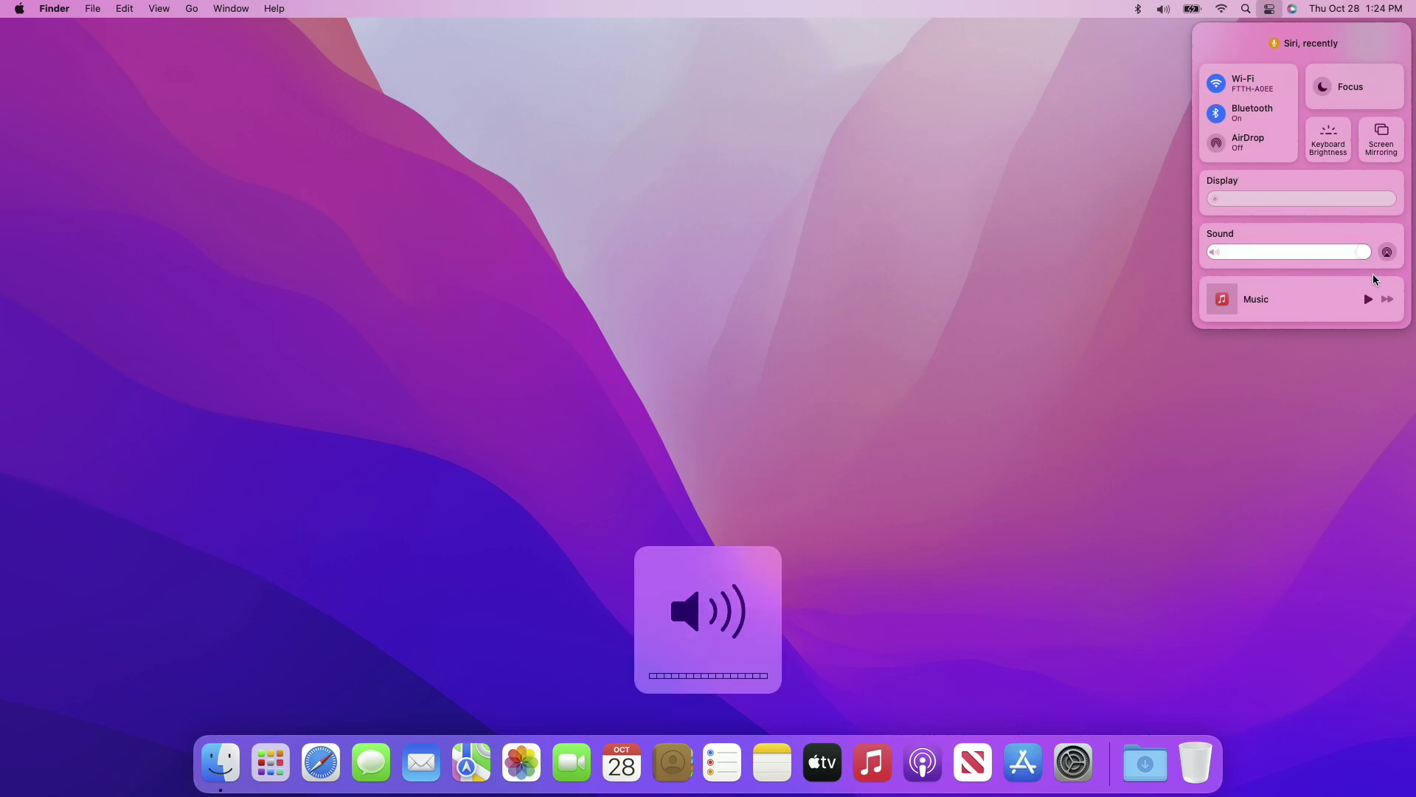
left_click(875, 95)
- Join the FTTH-A0EE Wi-Fi network from the menu bar
left_click(1223, 8)
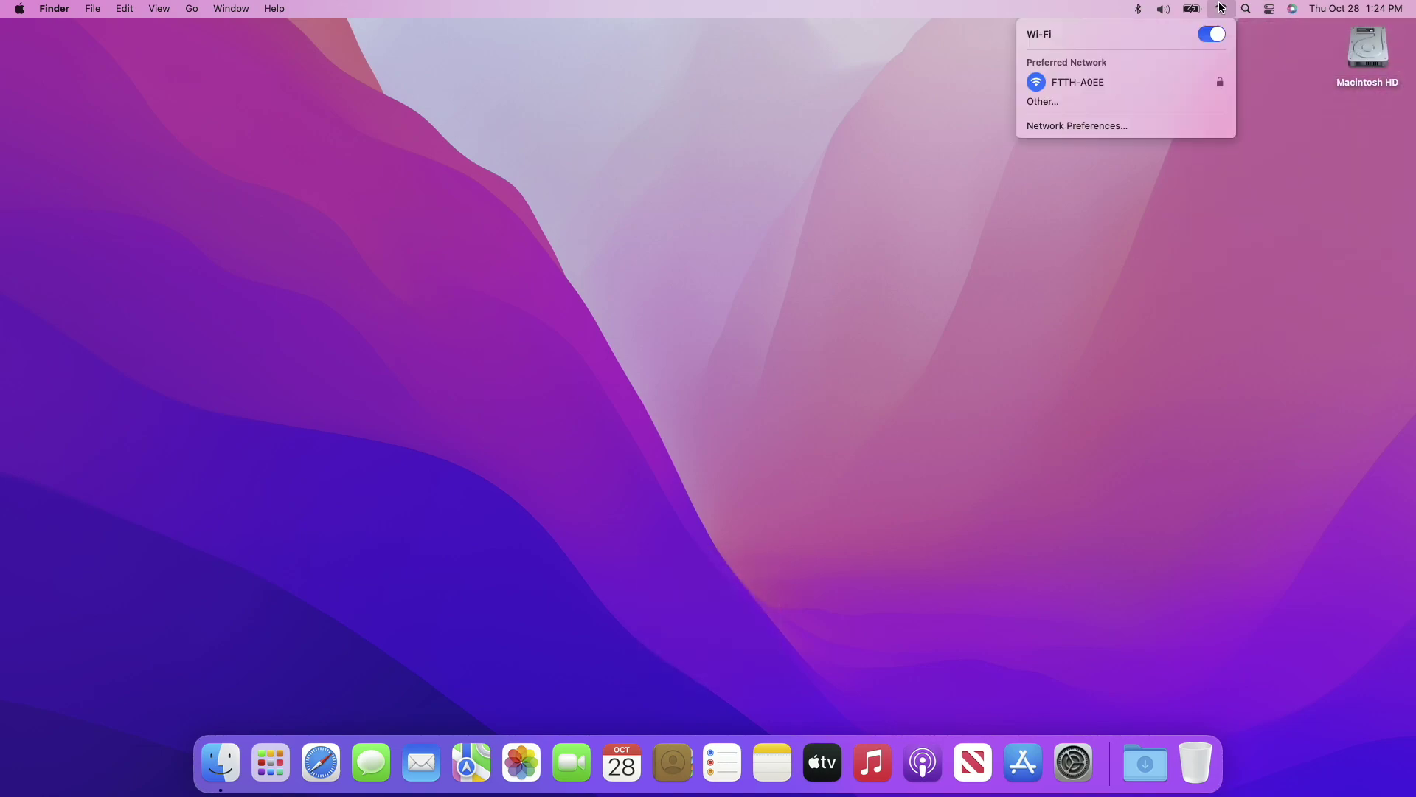
left_click(1222, 9)
left_click(1222, 10)
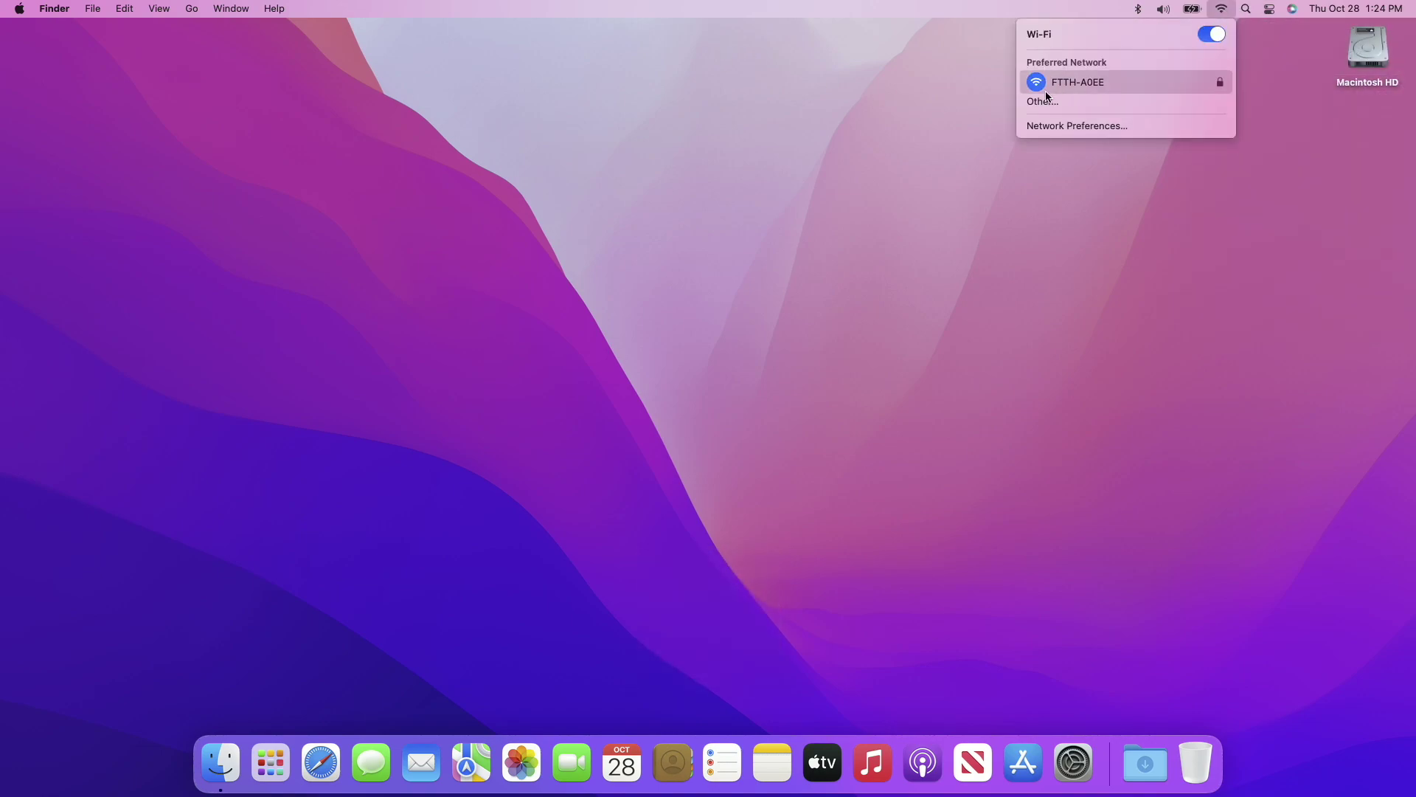
left_click(1062, 82)
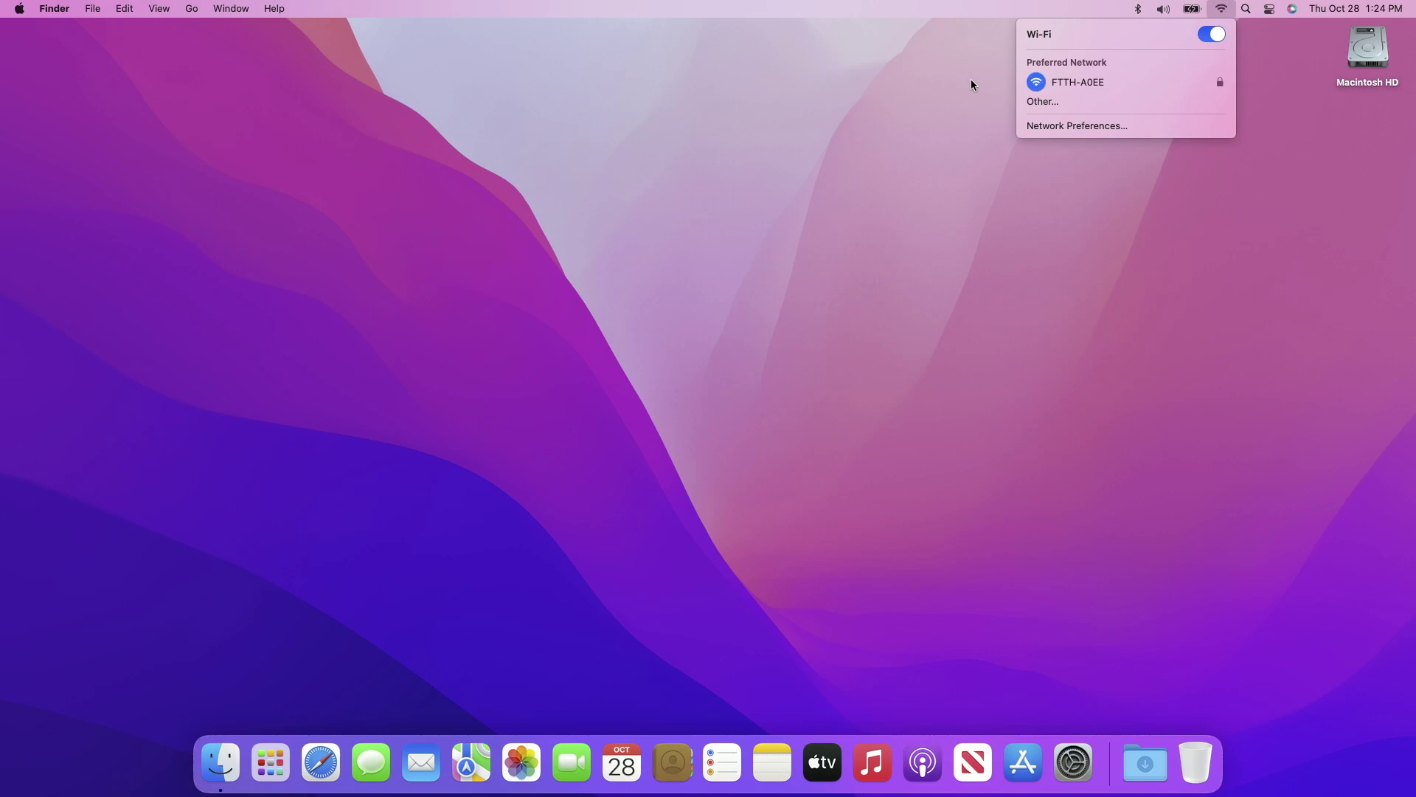
- Test mute and full volume on Internal Speakers from the Sound menu, then check Bluetooth is on
left_click(1164, 9)
left_click_drag(1173, 51, 1411, 66)
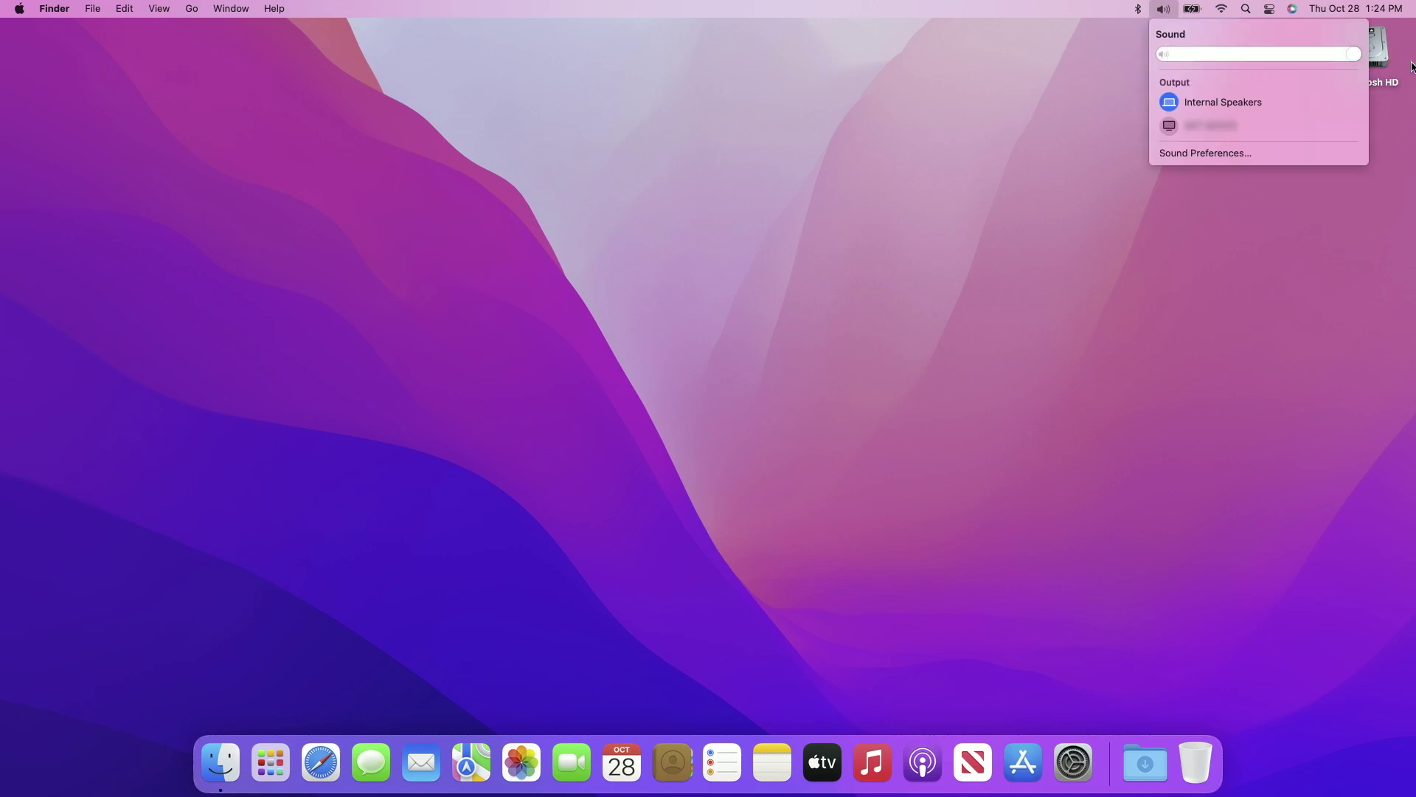
key("XF86AudioLowerVolume")
key("XF86AudioRaiseVolume")
key("XF86AudioMute")
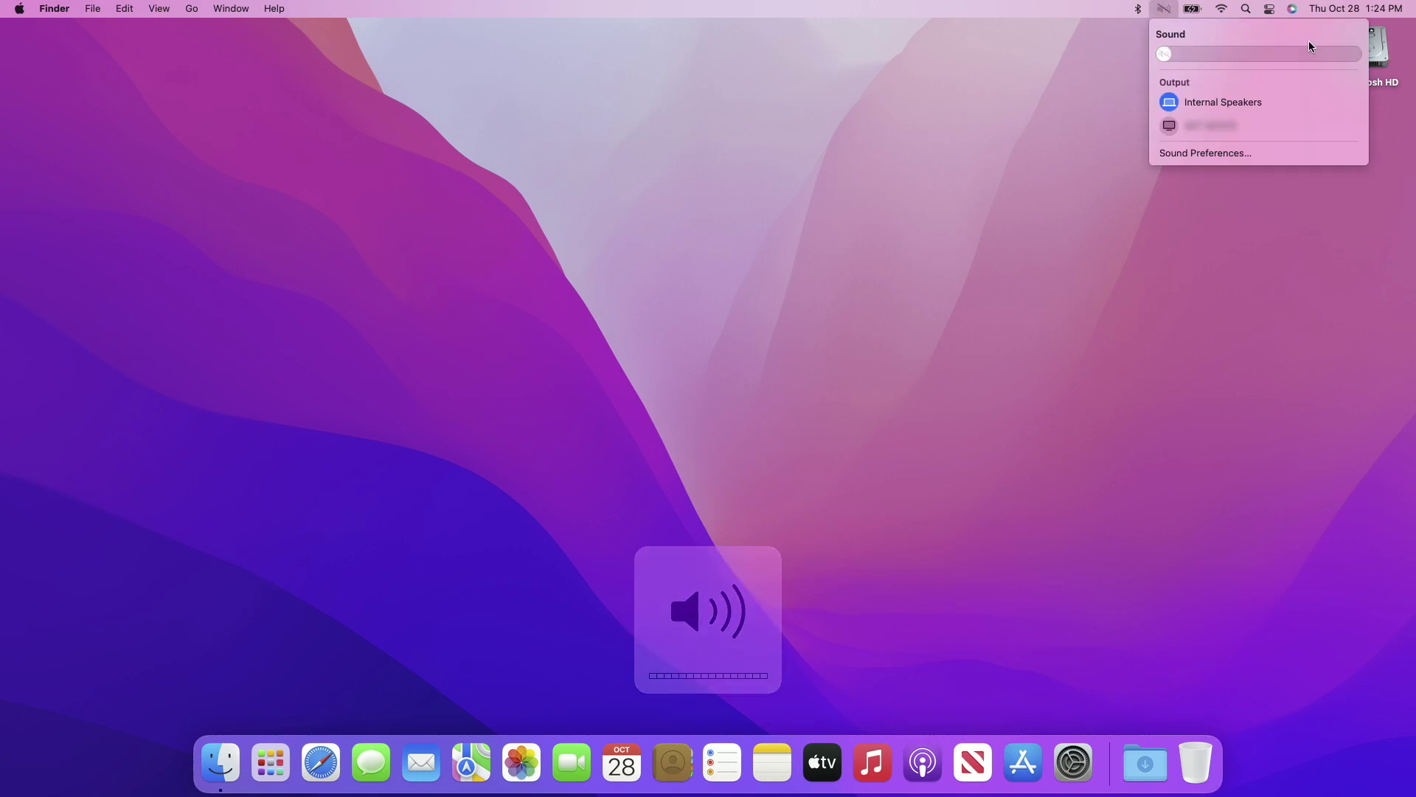
left_click(1237, 53)
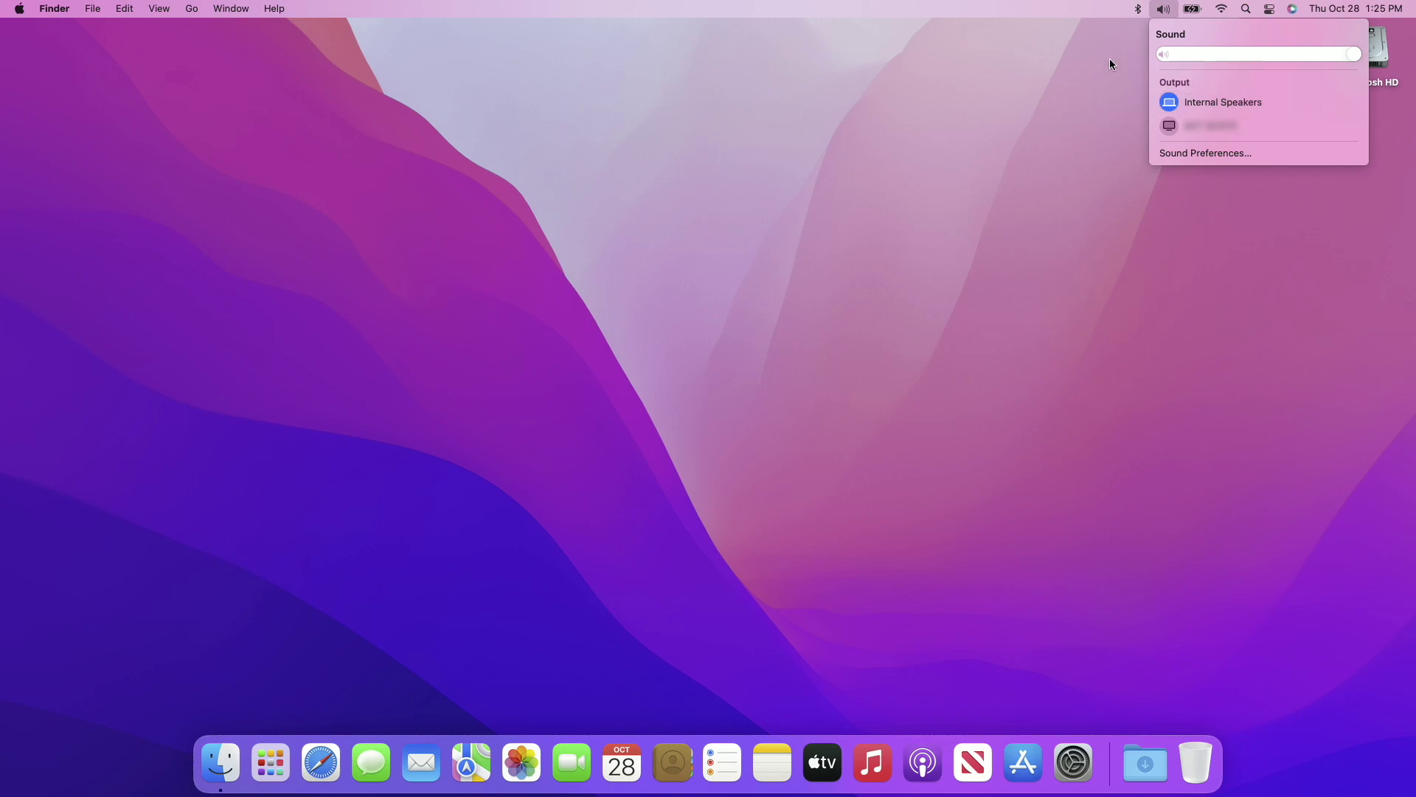
left_click(1139, 10)
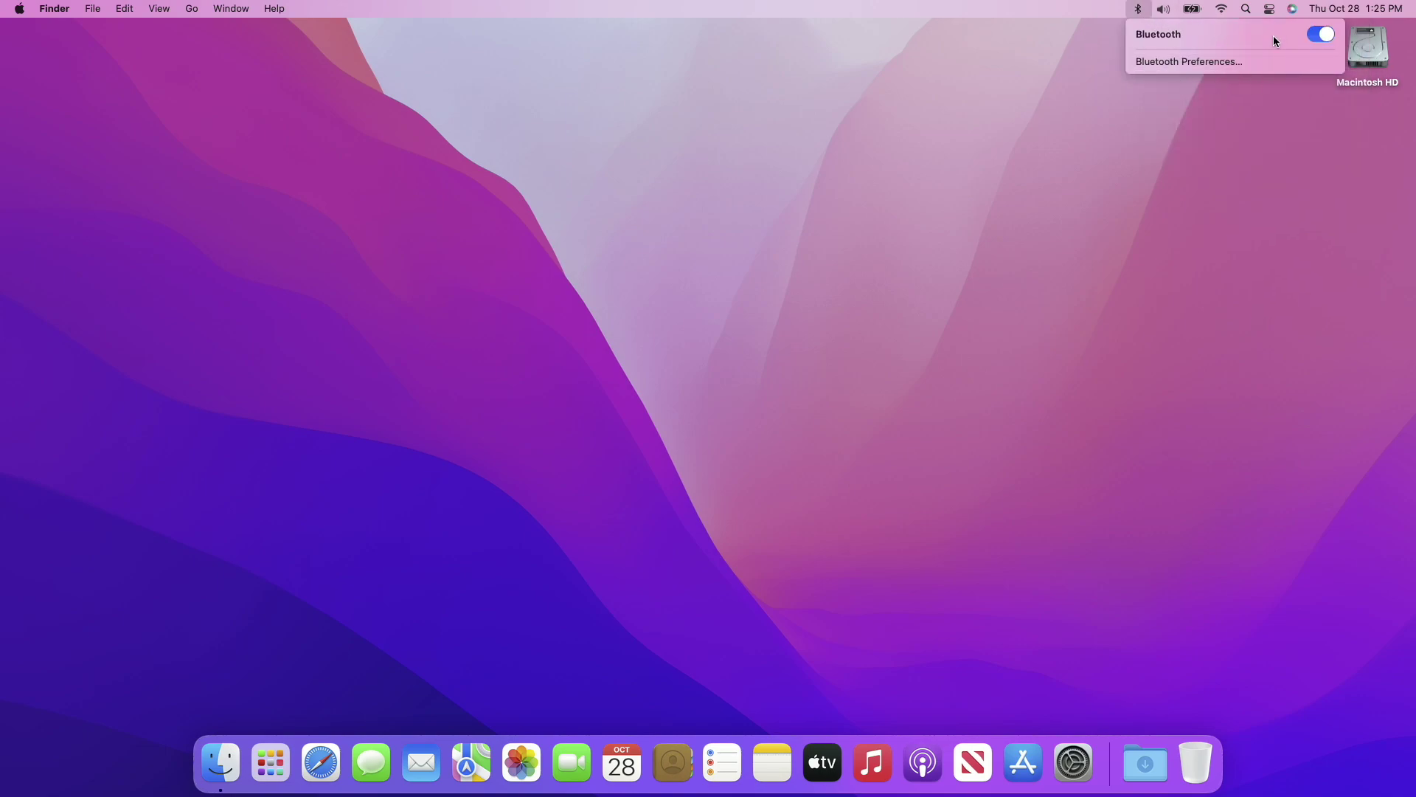
- Dismiss the Bluetooth menu and close Launchpad without launching anything
left_click(639, 584)
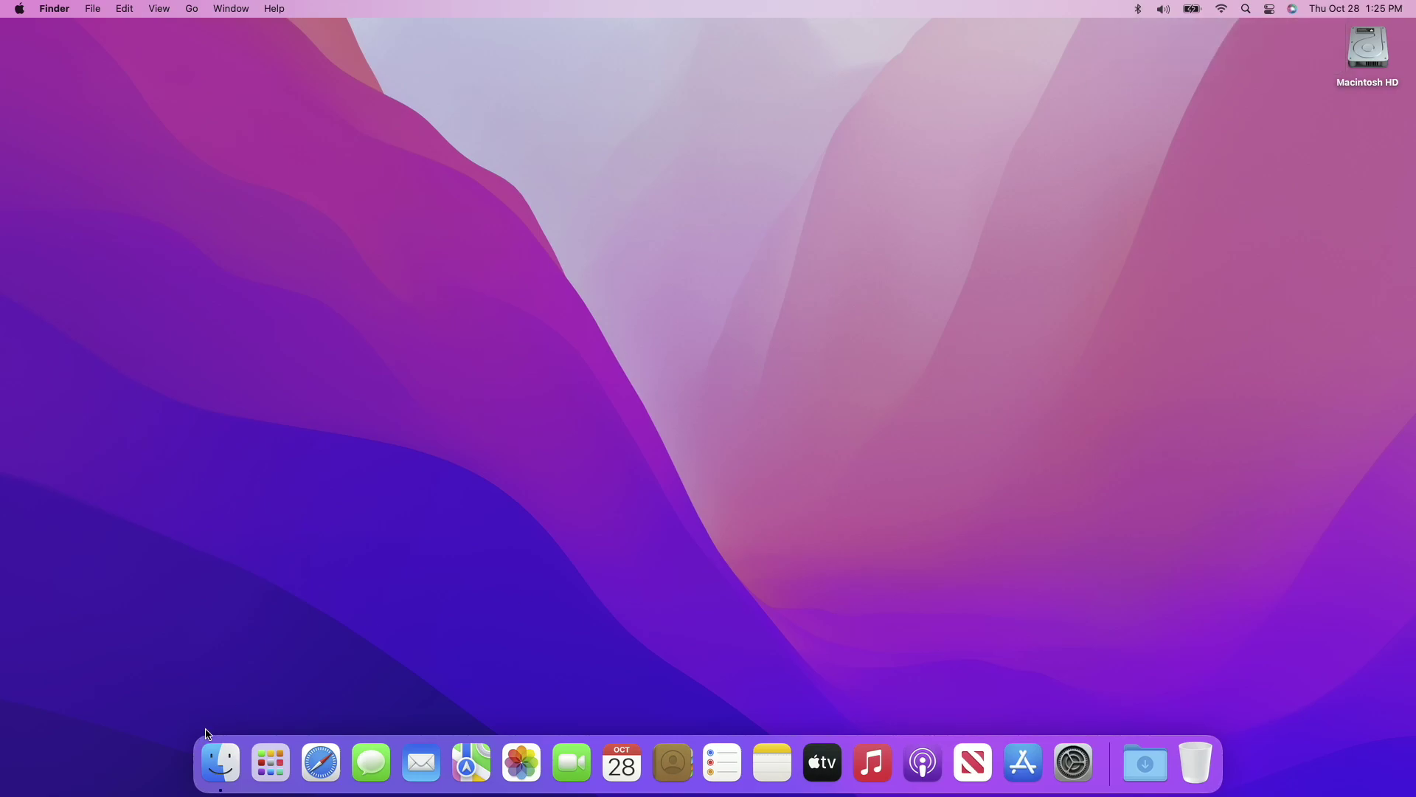
left_click(279, 771)
left_click(465, 616)
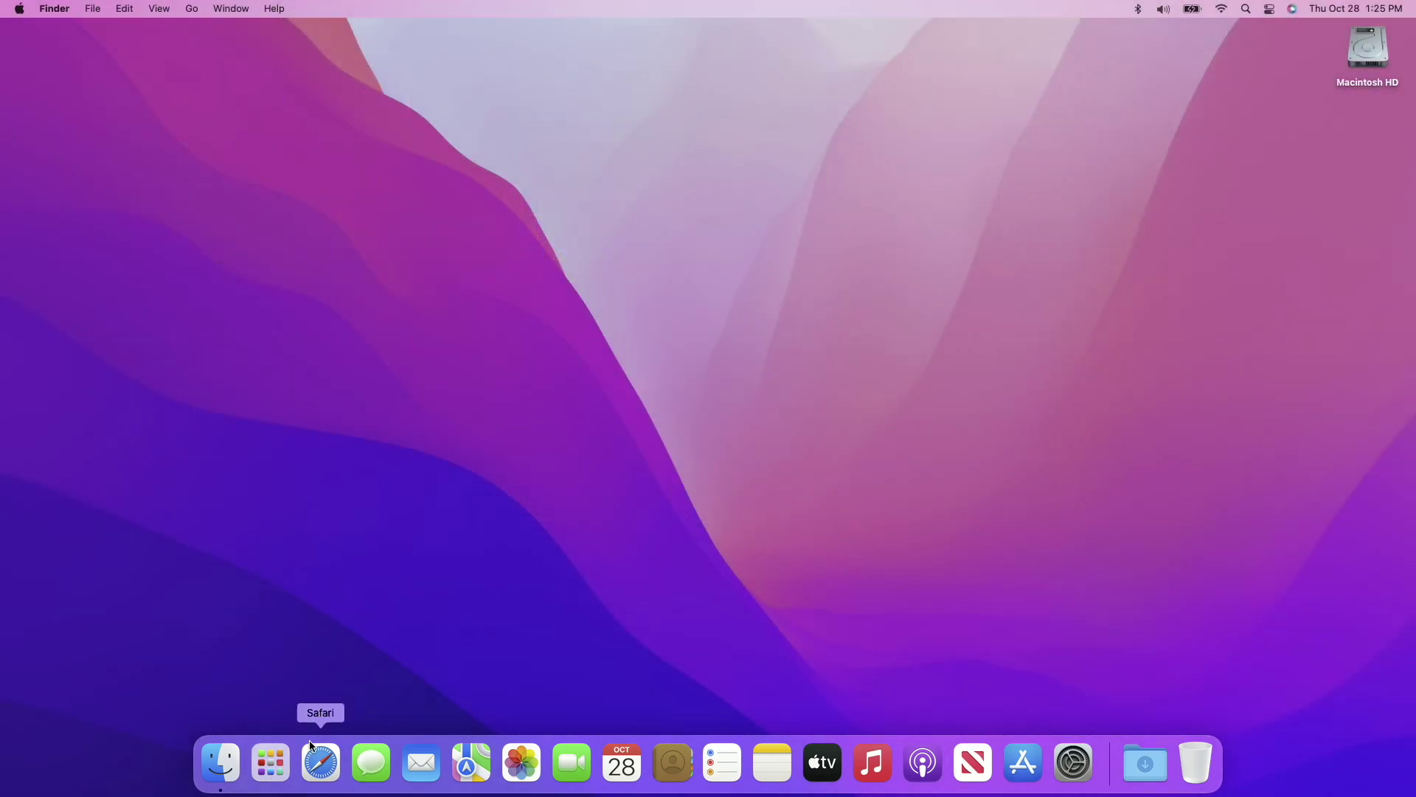
- Launch Safari, load and scroll the Google/Gmail page, then quit Safari
left_click(321, 762)
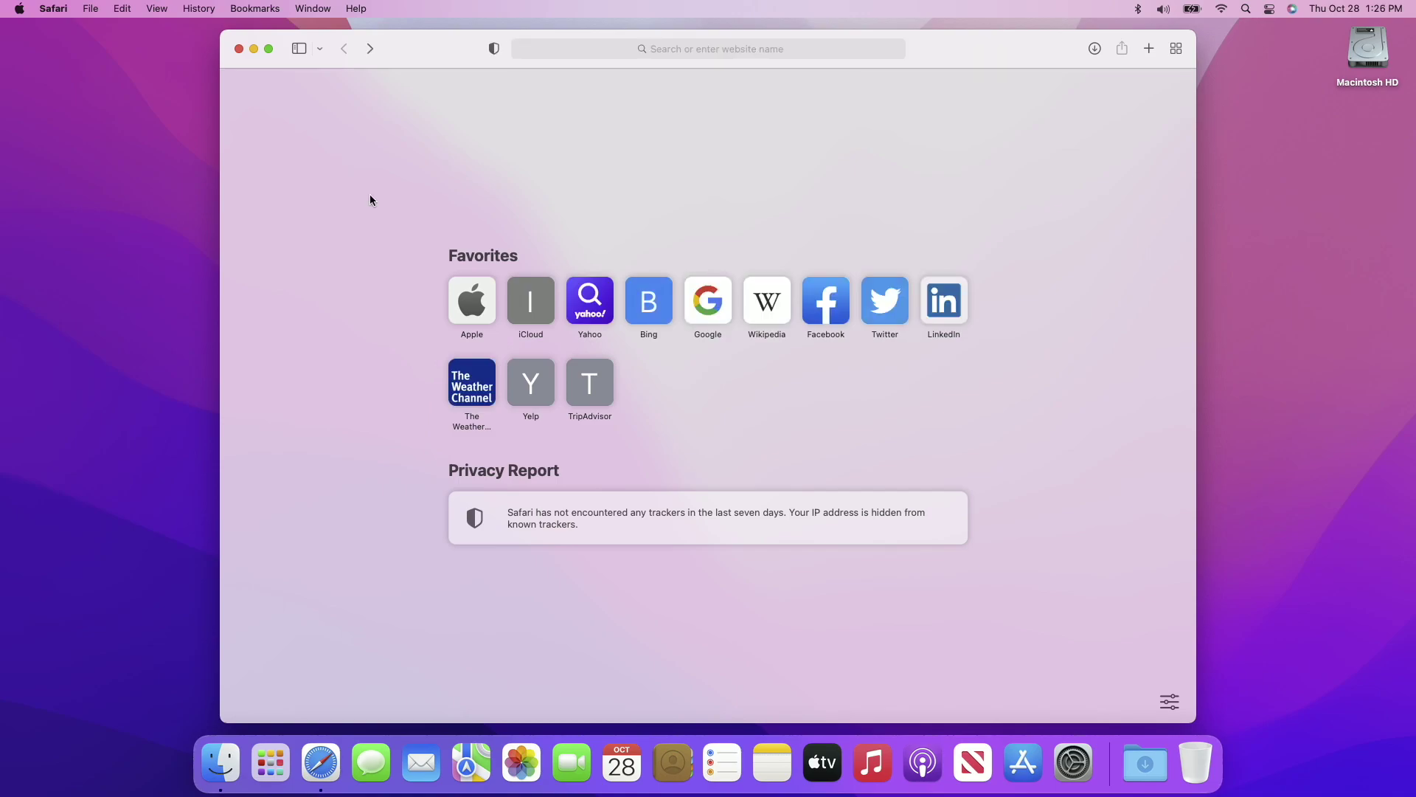
left_click(708, 301)
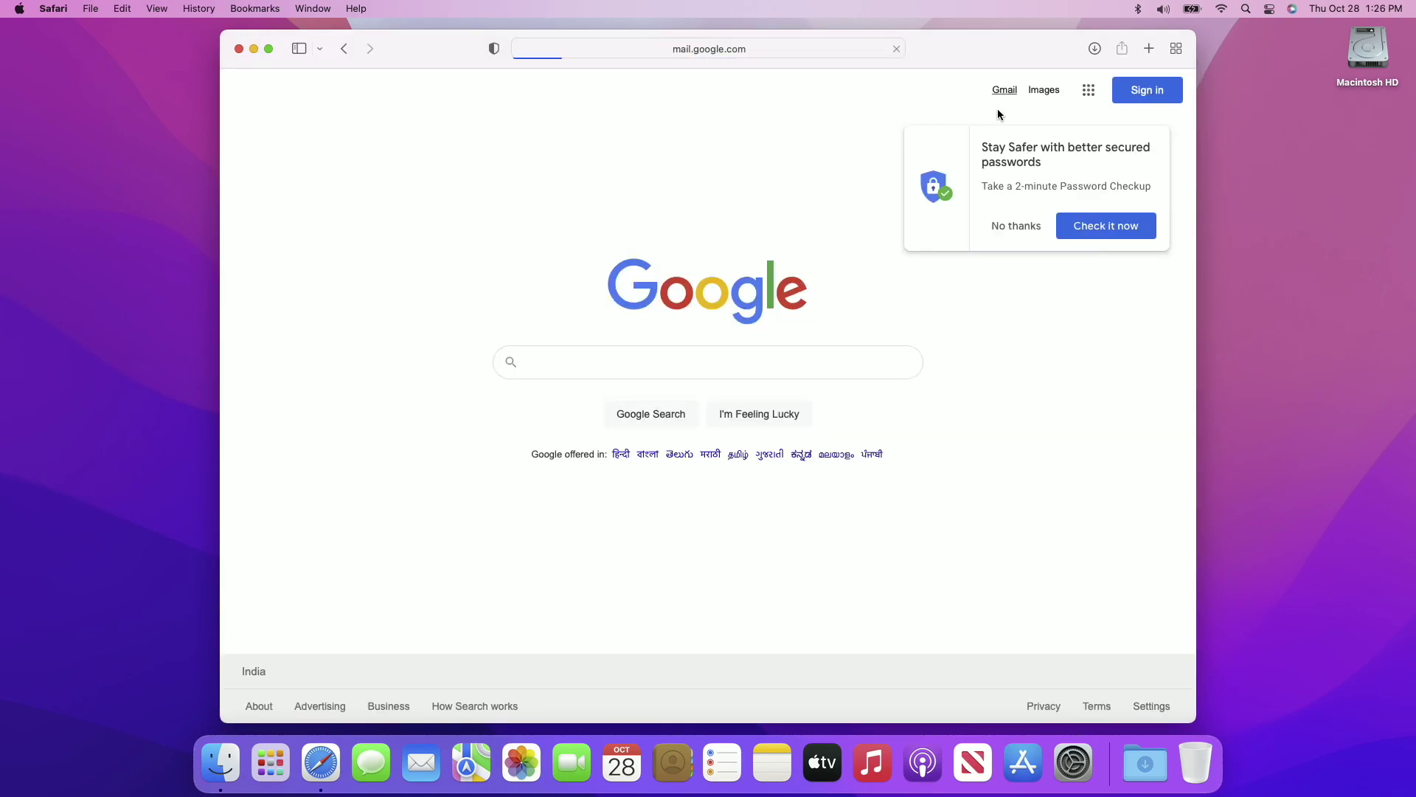
scroll(996, 134, "down", 20)
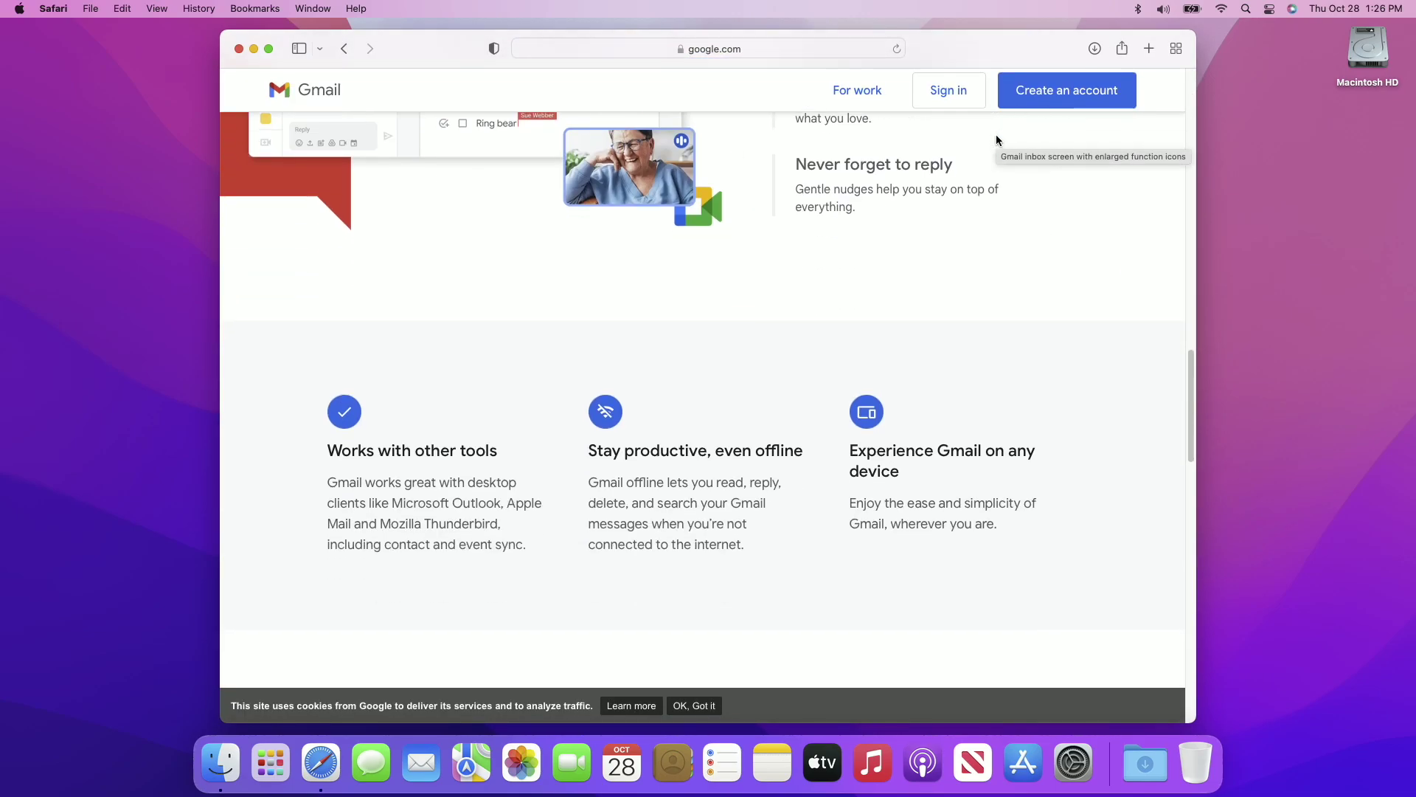
scroll(995, 140, "up", 20)
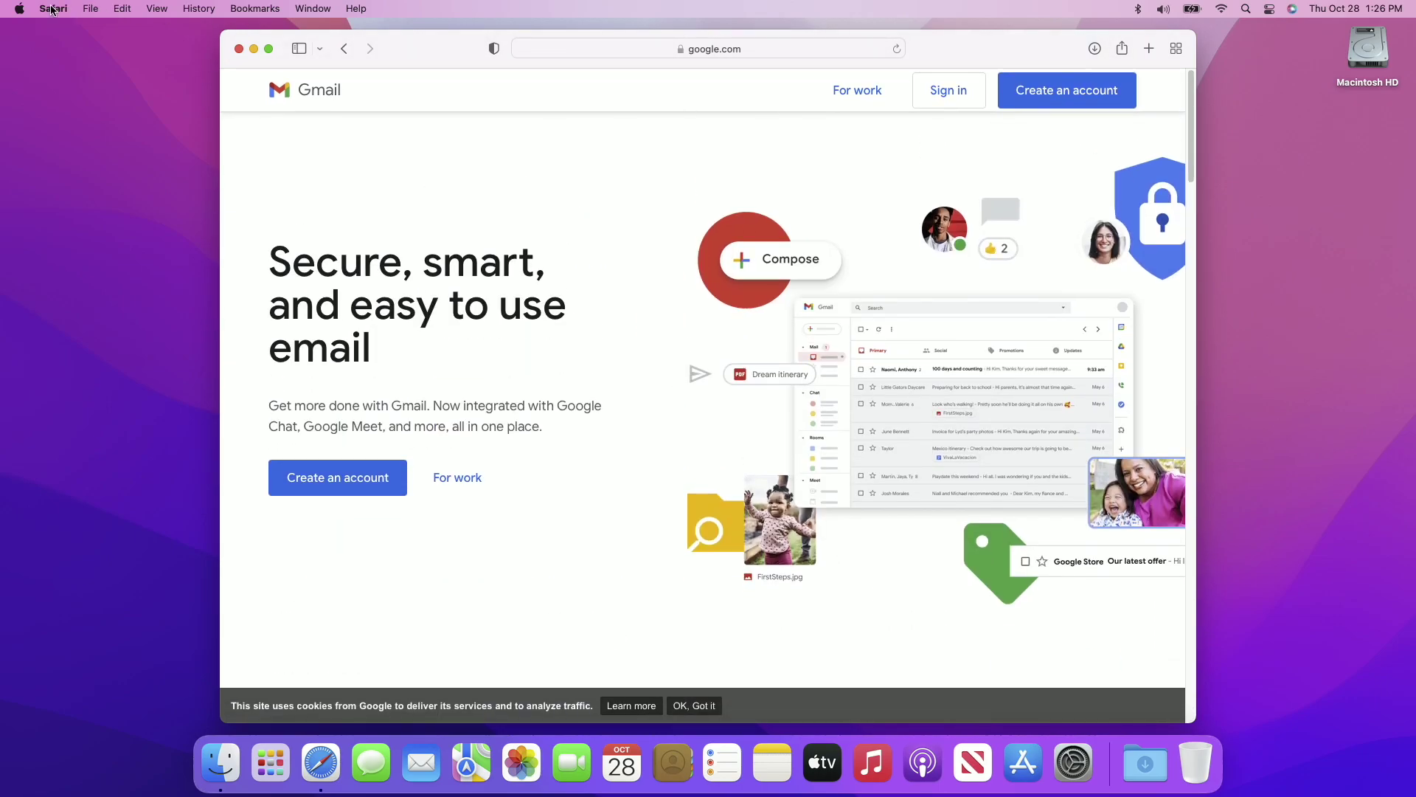
left_click(53, 9)
left_click(103, 233)
- Put the Mac to sleep, wake it, and unlock it with the account password
left_click(6, 7)
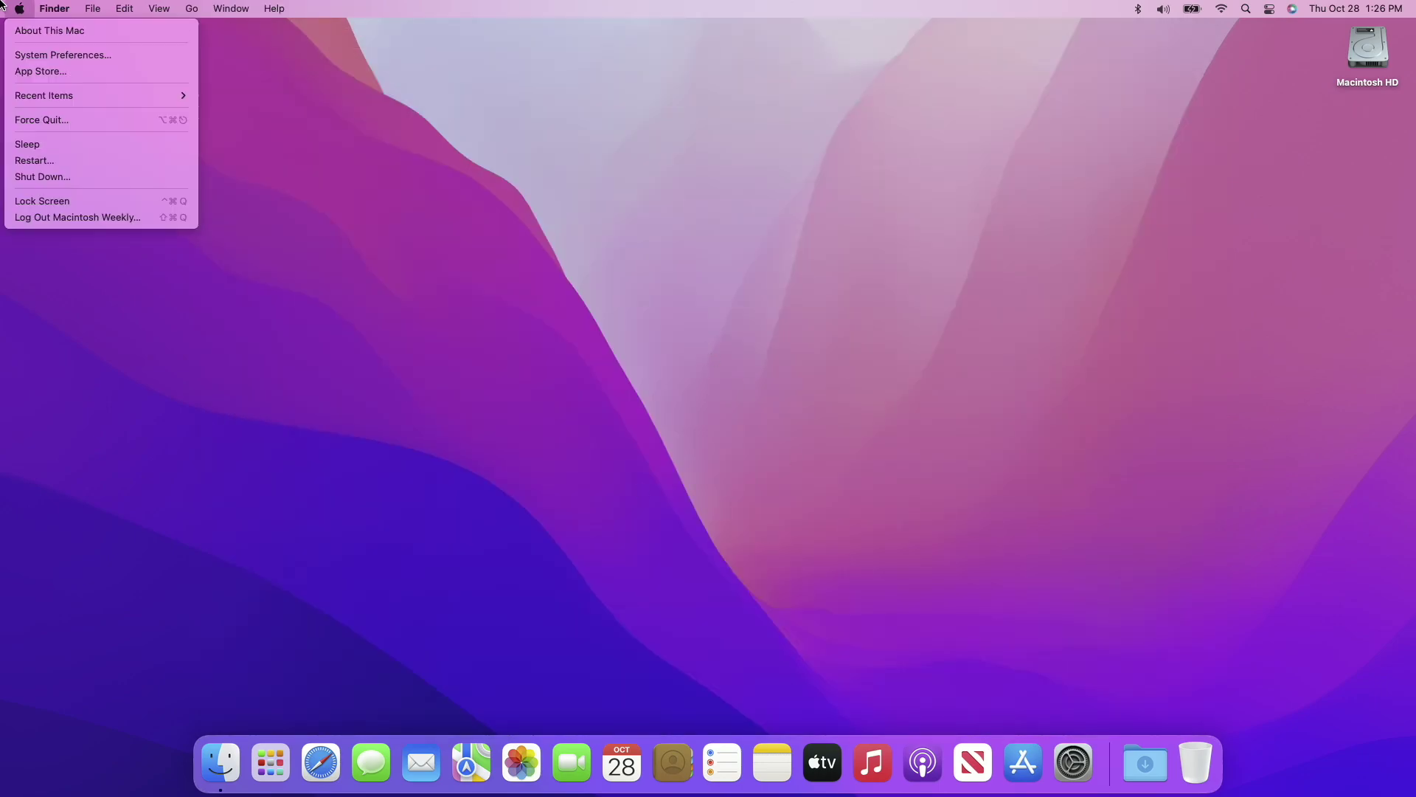
left_click(47, 145)
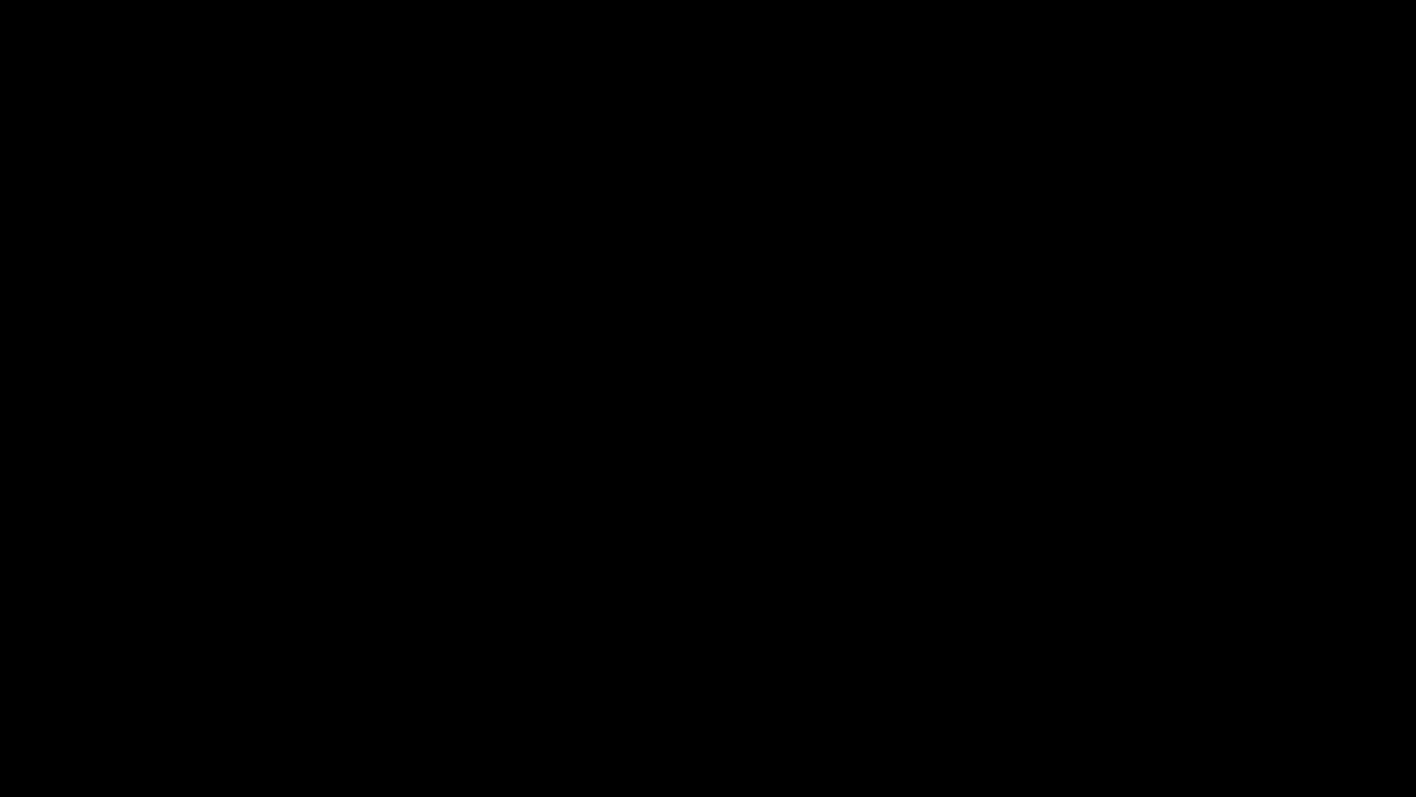
mouse_move(18, 21)
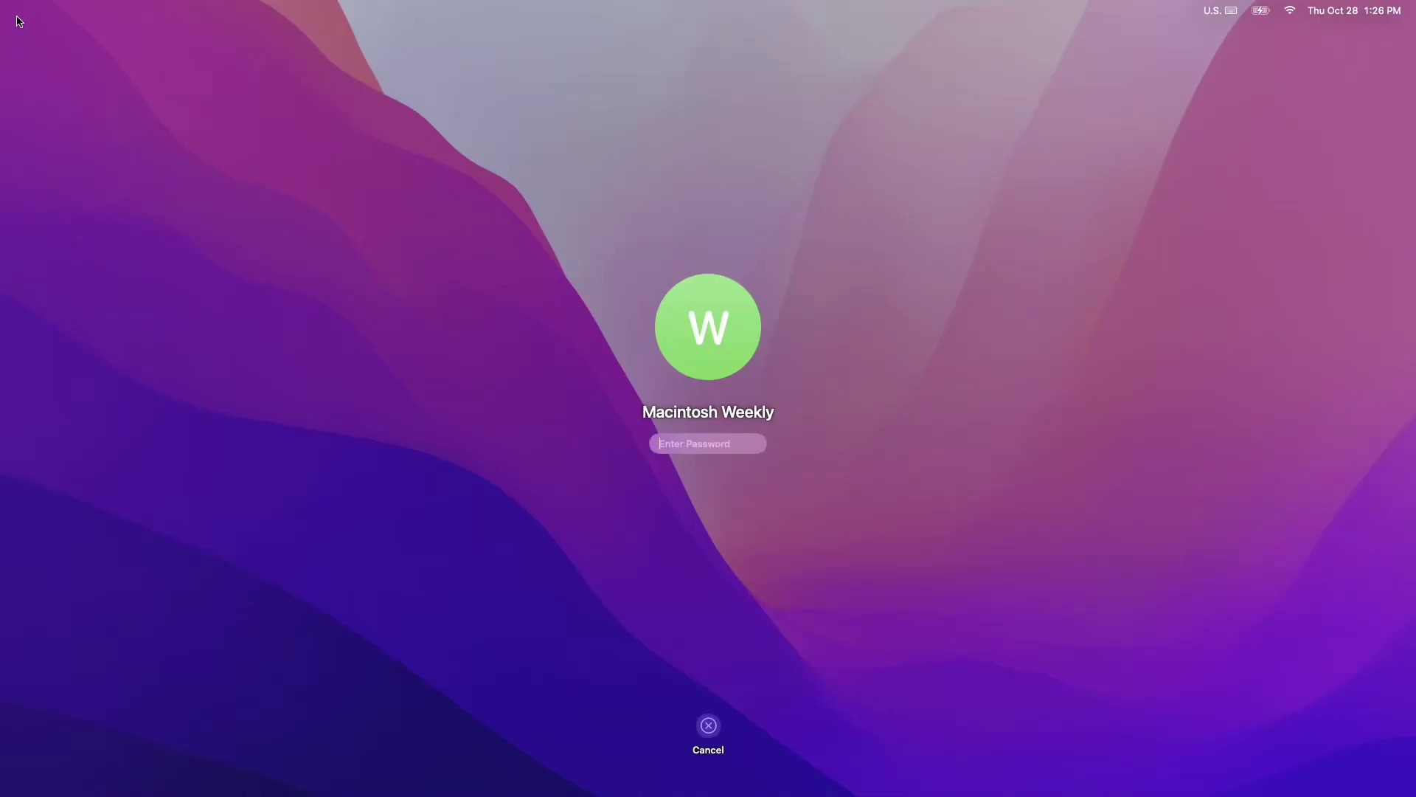
type("•••••")
key("Return")
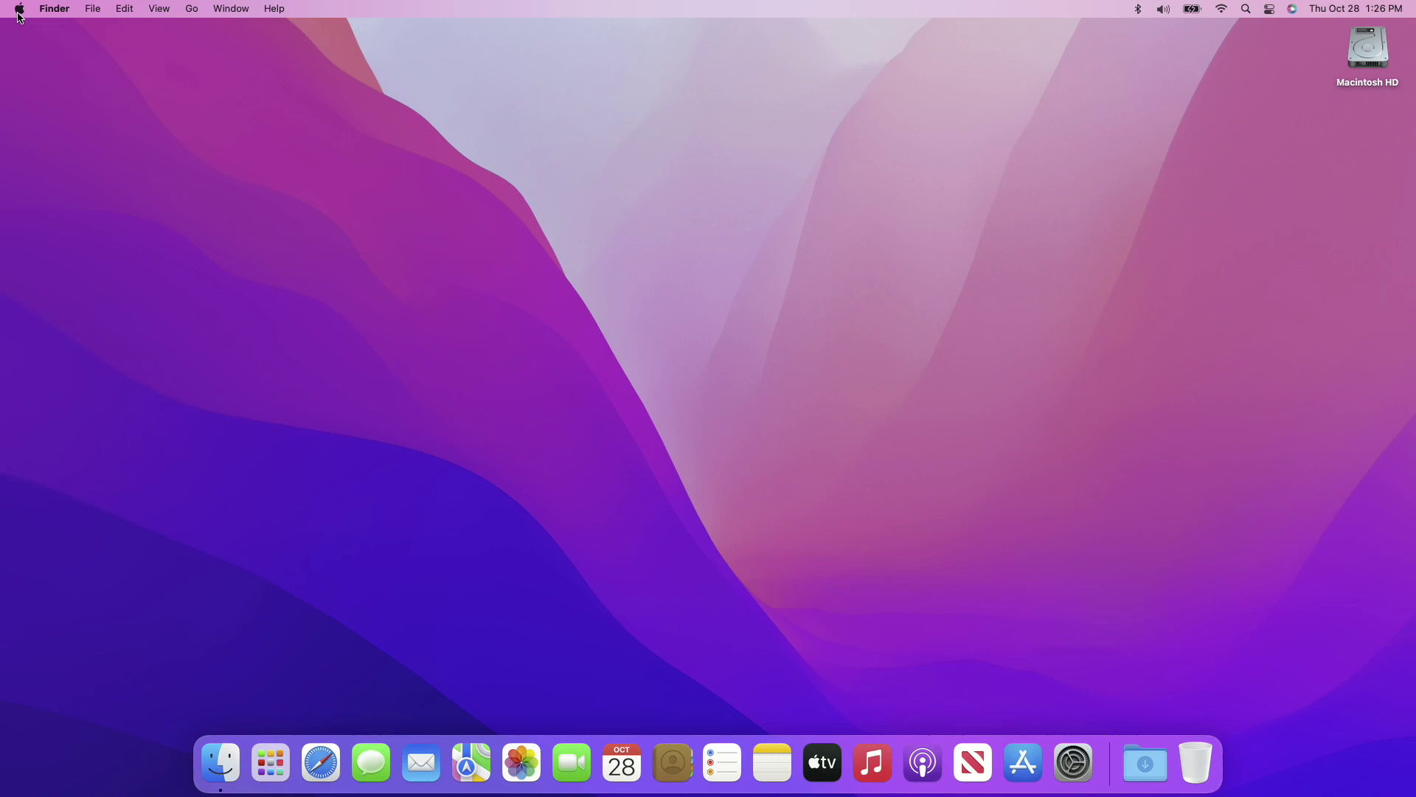
left_click(19, 10)
- In About This Mac, confirm macOS 12.0.1 build 21A559, the Mid 2013 model, 1.9 GHz i5, 4 GB memory and HD Graphics 5000
left_click(33, 28)
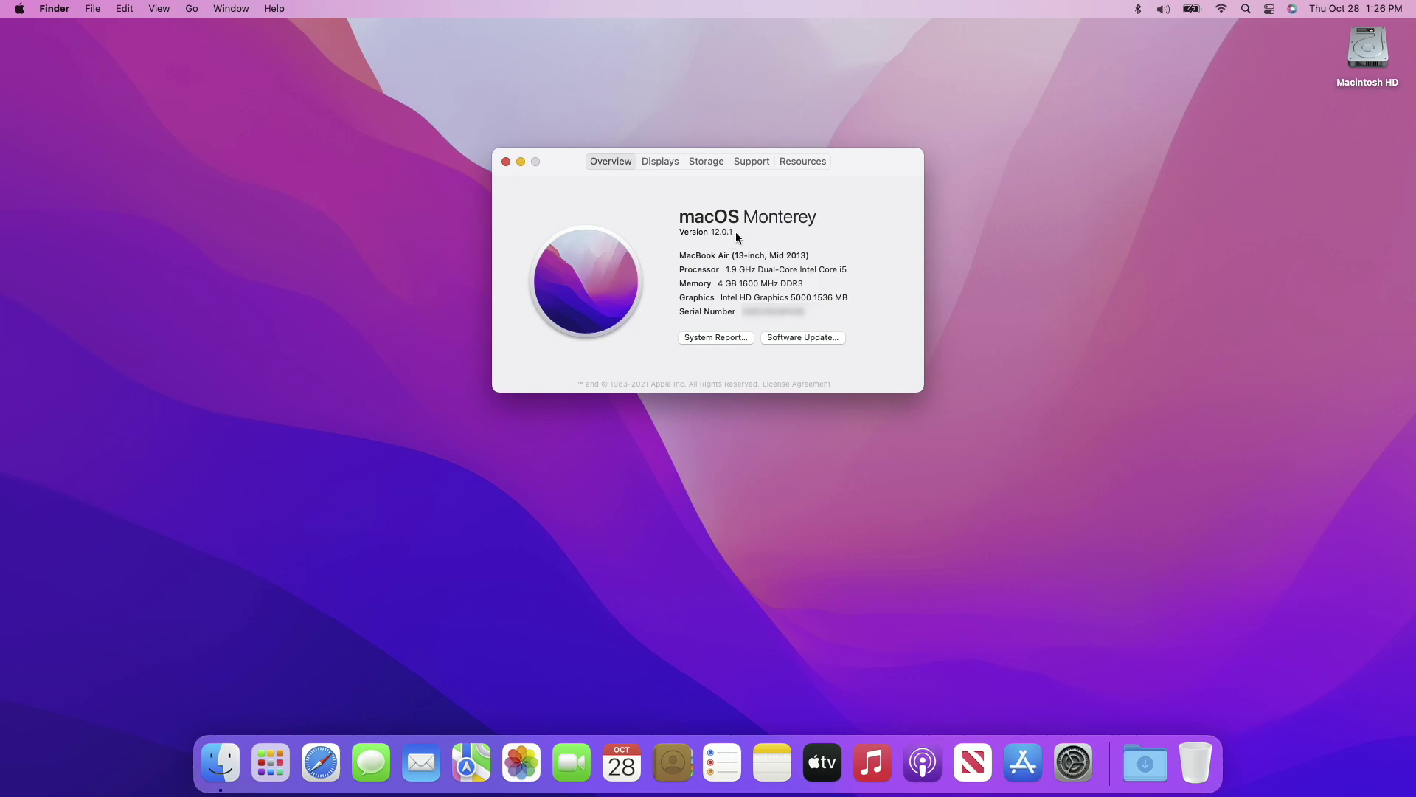
left_click(738, 232)
double_click(738, 232)
triple_click(753, 230)
left_click(753, 232)
triple_click(767, 256)
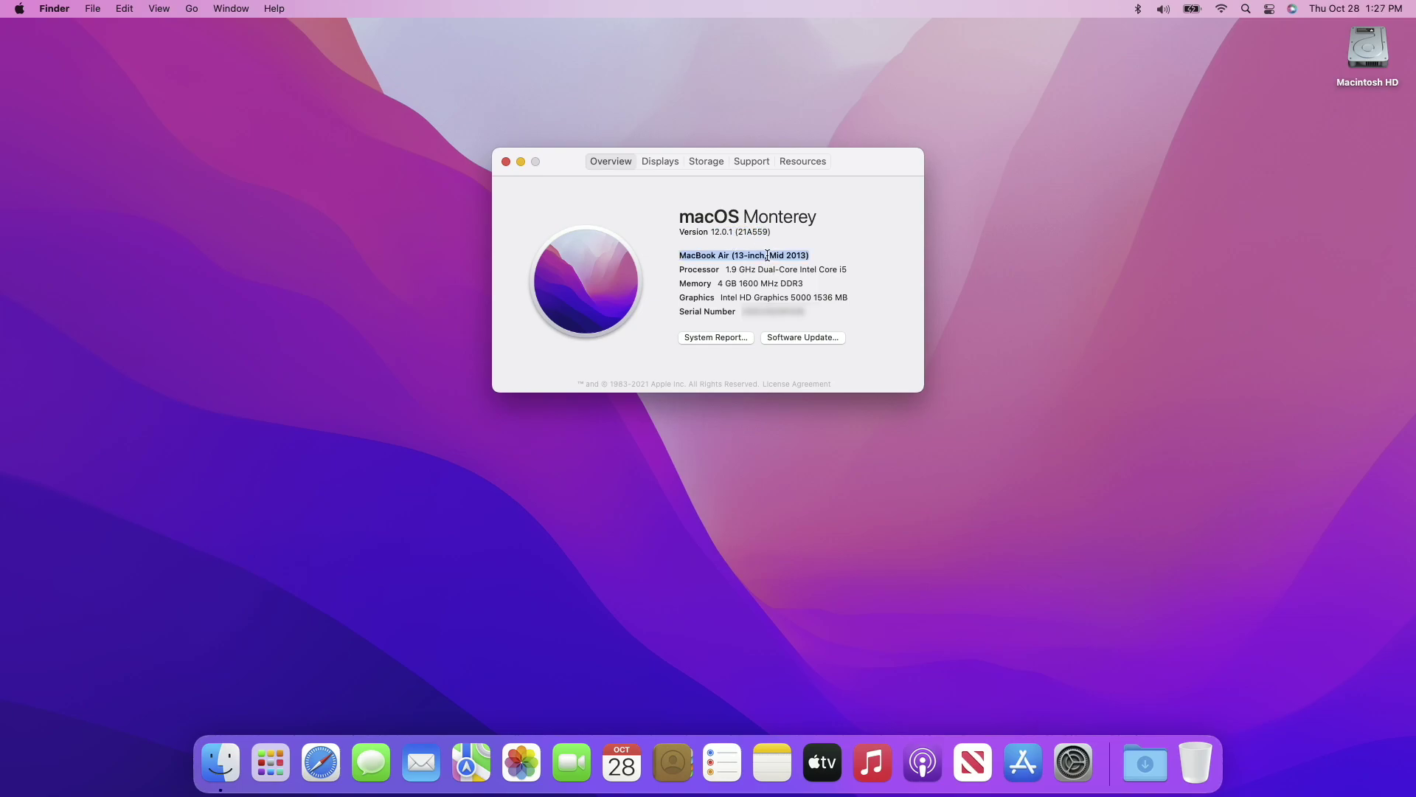
left_click(771, 255)
triple_click(768, 270)
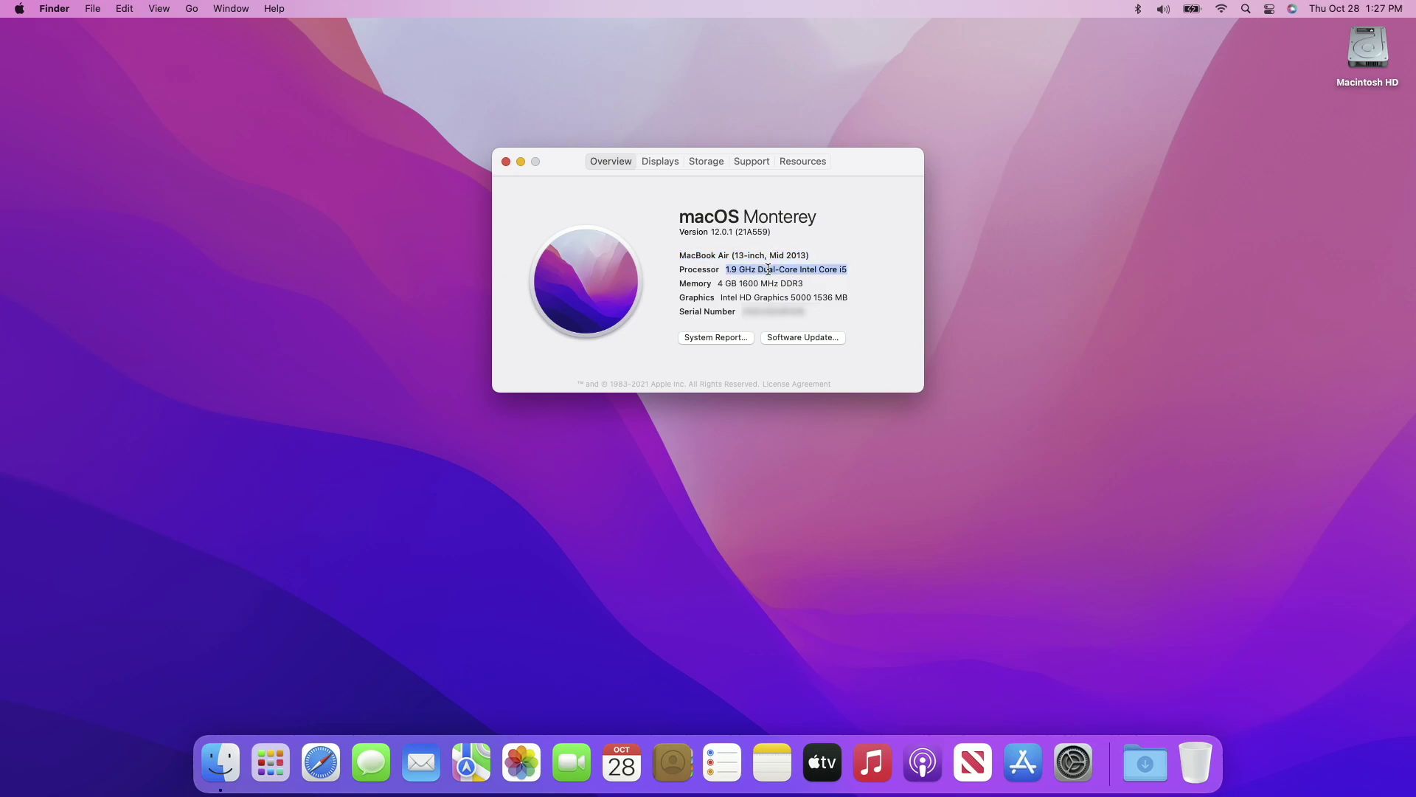
triple_click(747, 284)
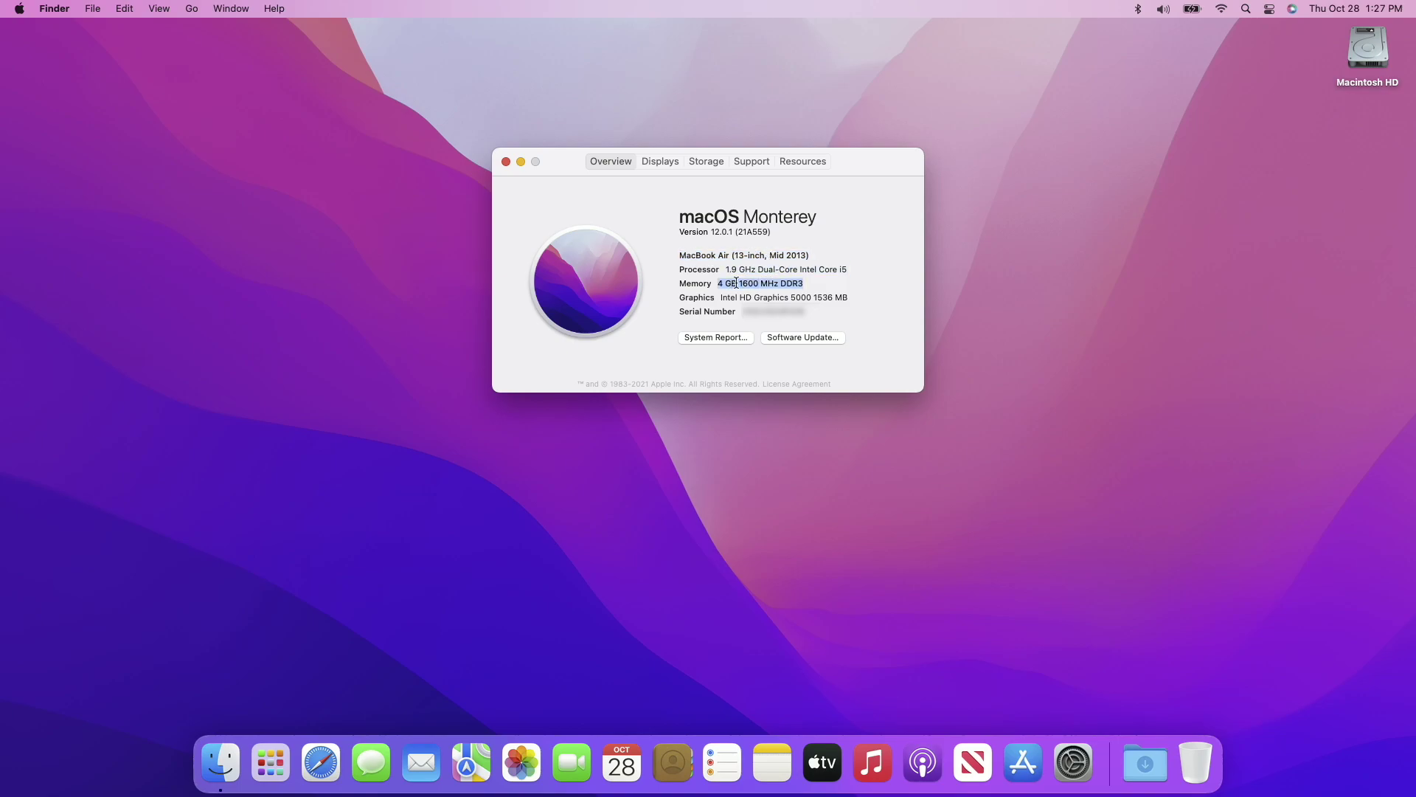
triple_click(786, 295)
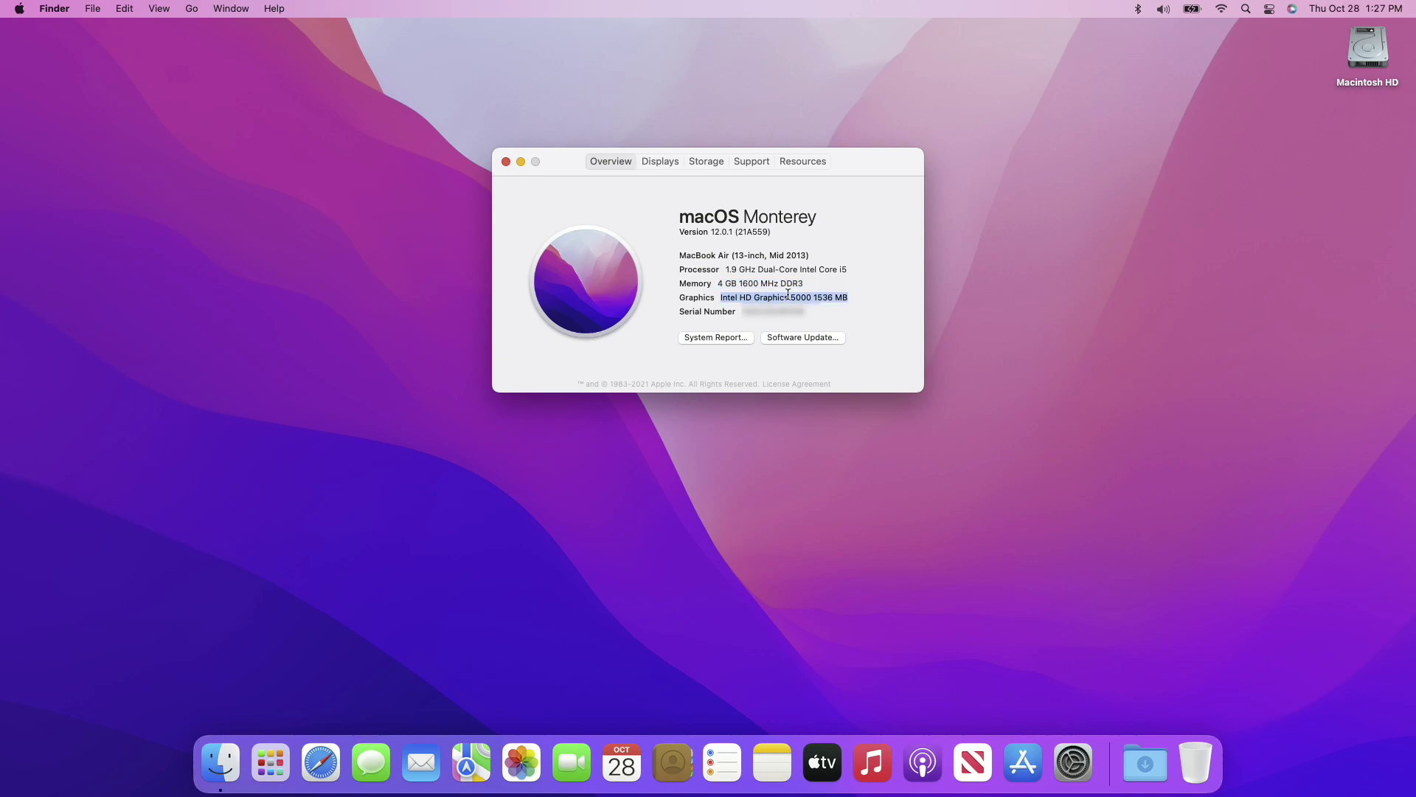
- Review the Displays, Storage, Support and Resources tabs, then return to the Overview
left_click(666, 162)
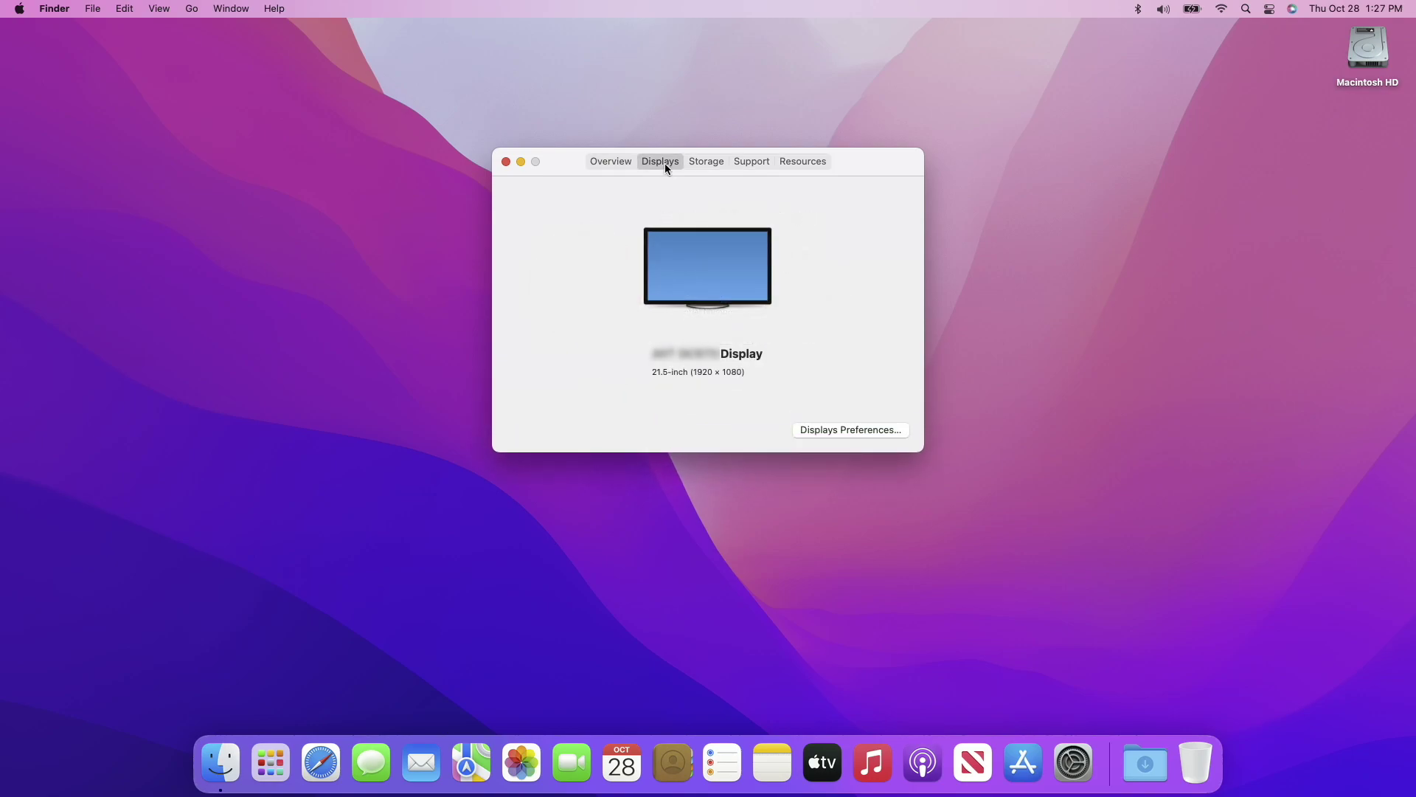
triple_click(720, 360)
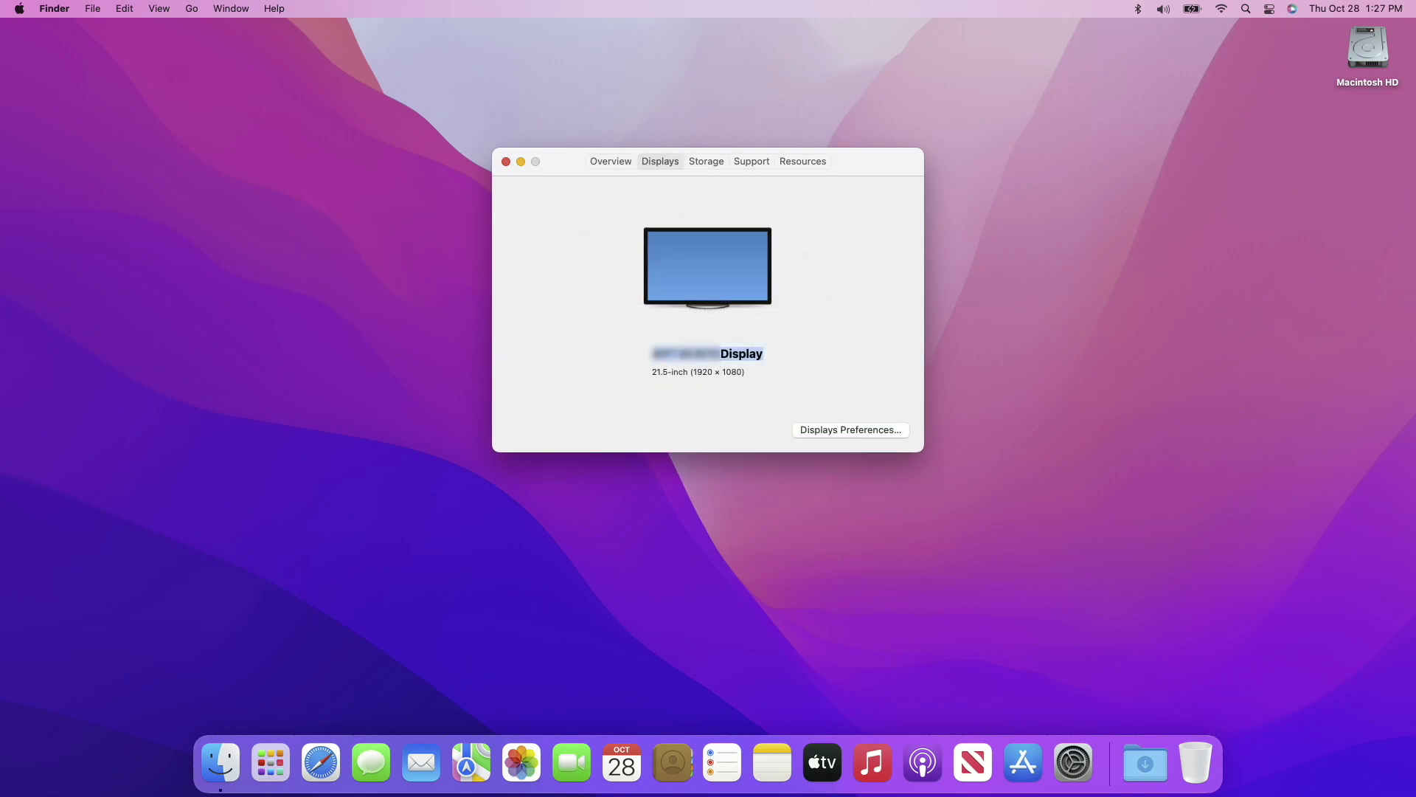
left_click(706, 160)
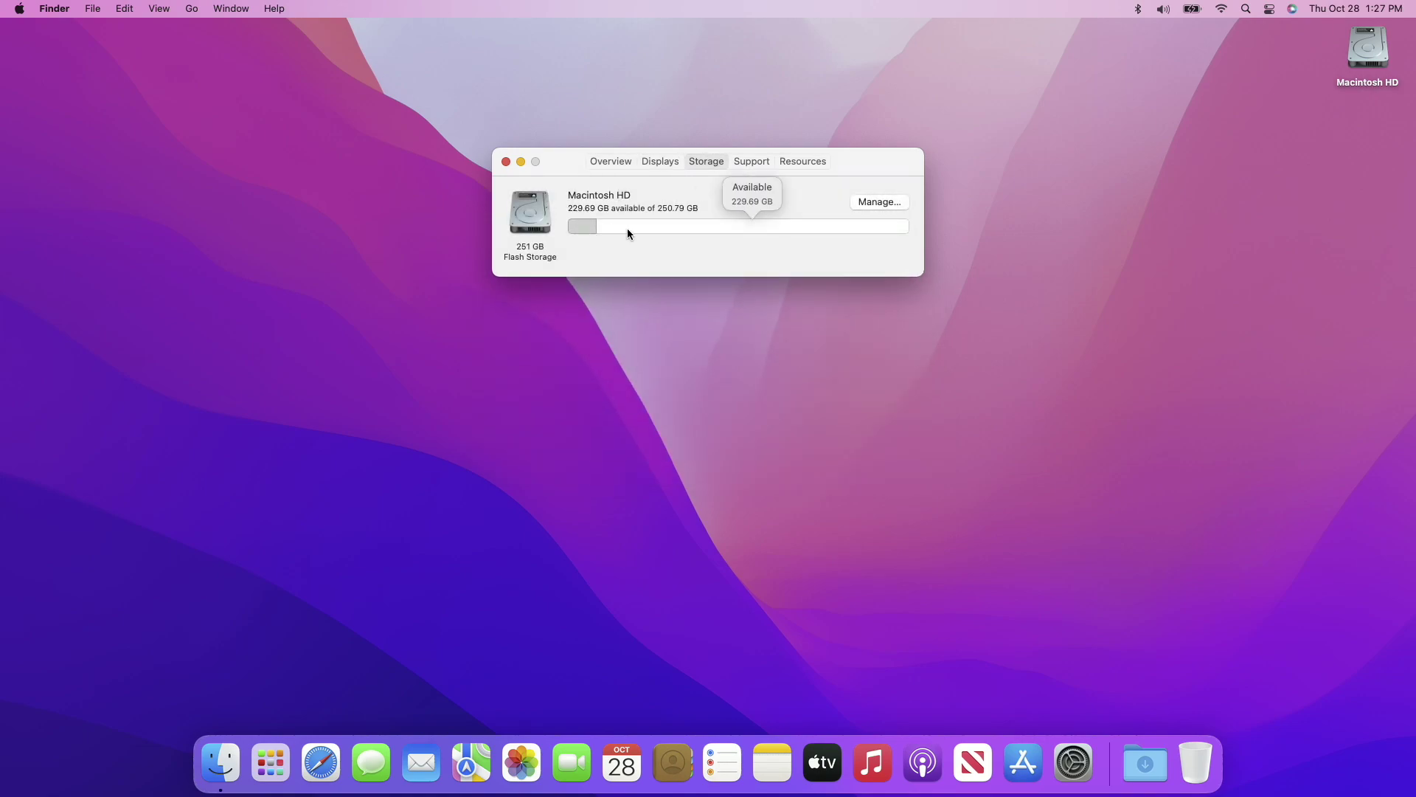
left_click(749, 162)
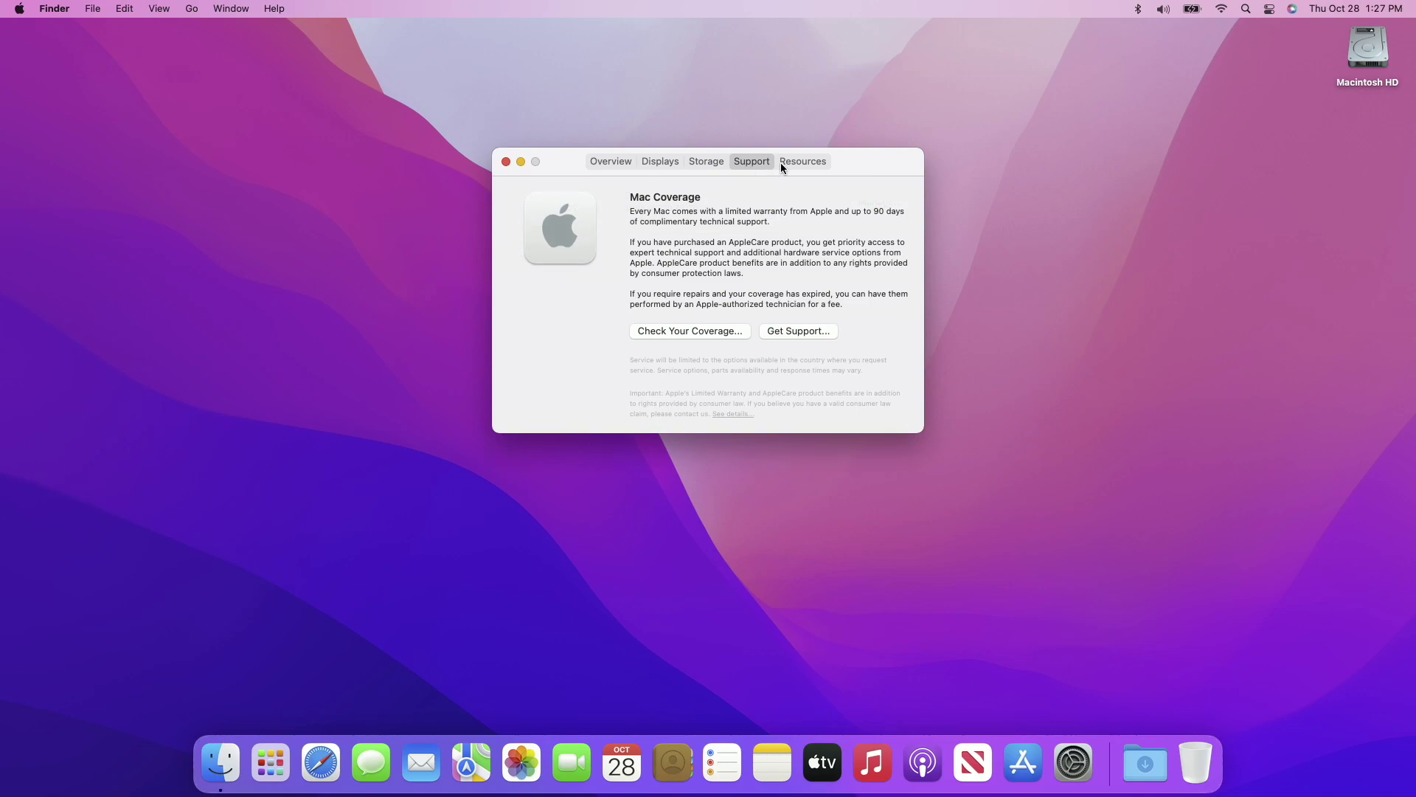
left_click(799, 159)
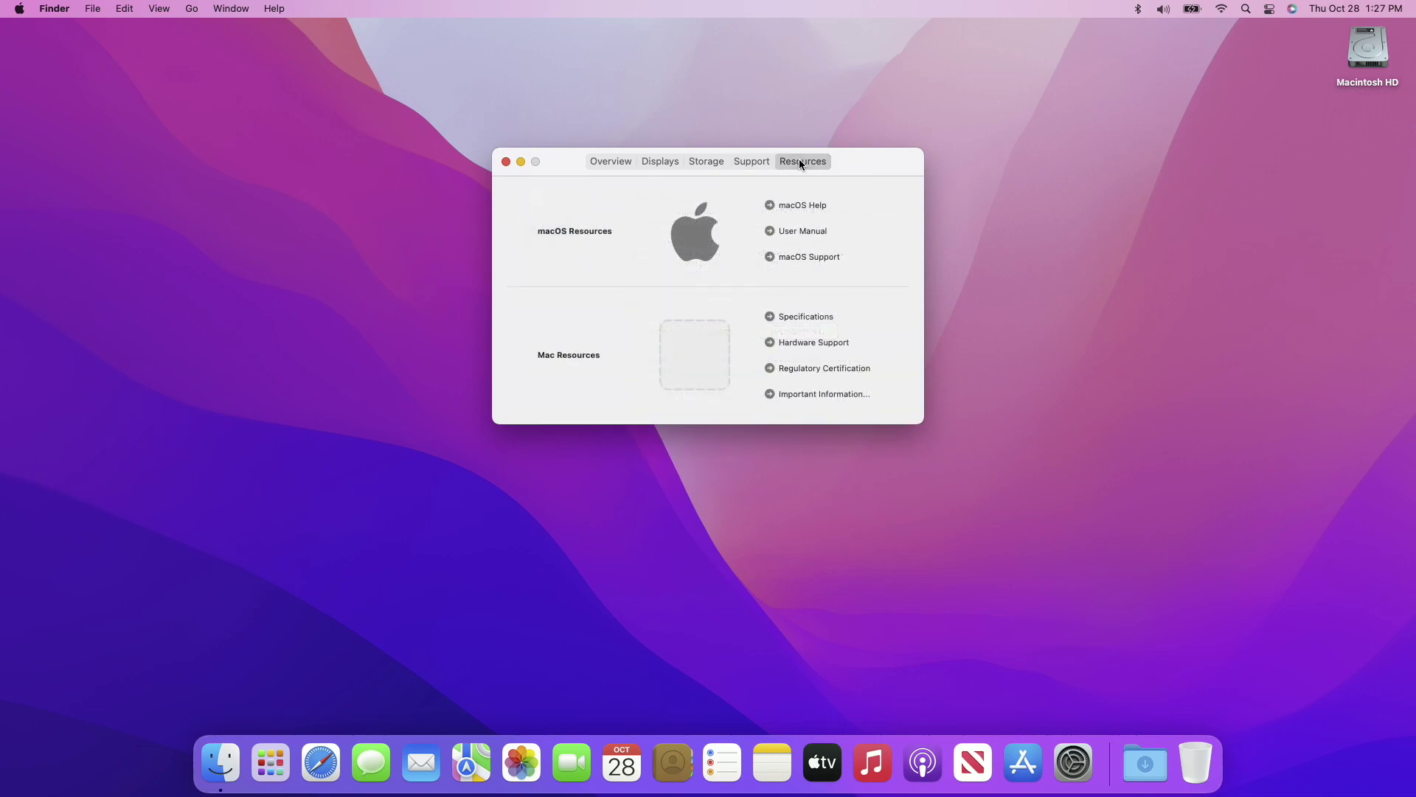
left_click(607, 163)
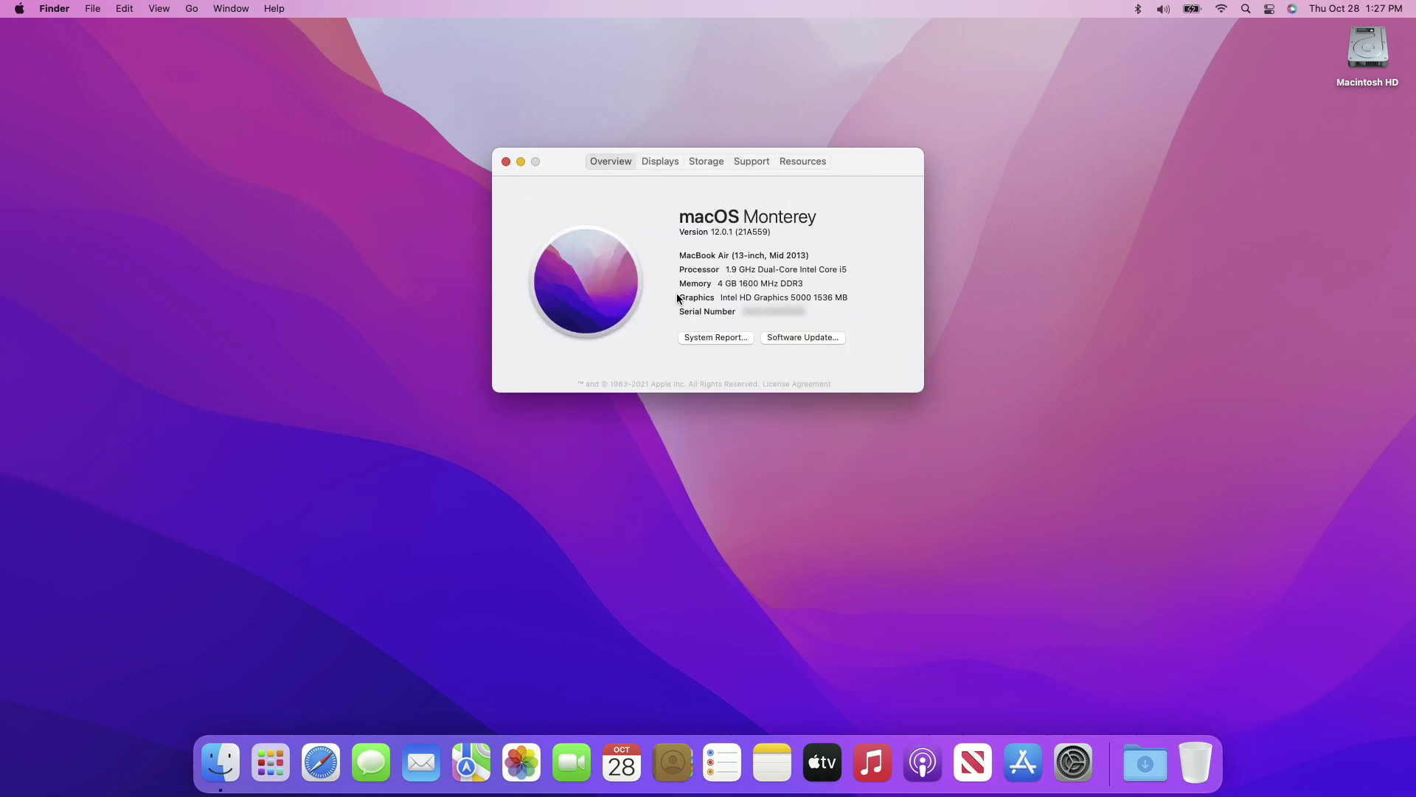